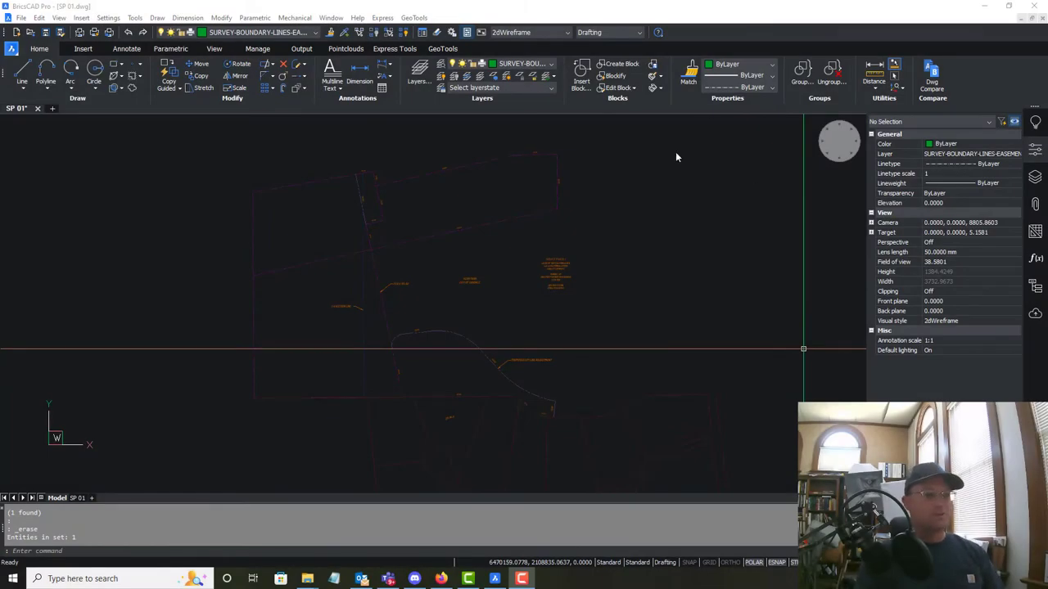
- Examine the boundary drawing around the proposed lot line adjustment, the KERR PARK label and the SUBJECT PARCEL 1 text block
{"action": "left_click", "coordinate": [672, 193]}
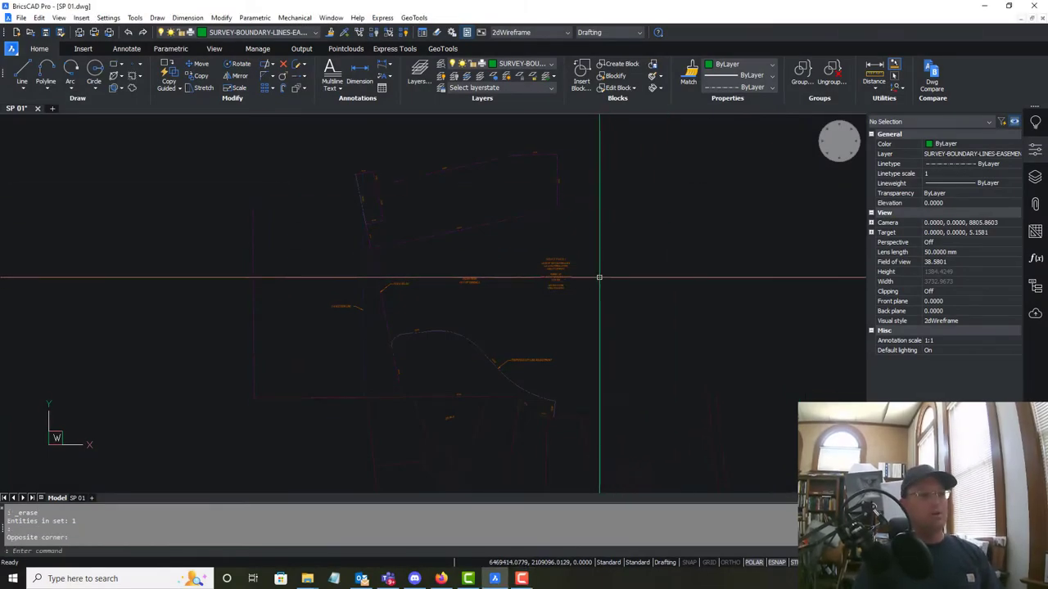
{"action": "middle_click_drag", "start_coordinate": [600, 360], "coordinate": [641, 334]}
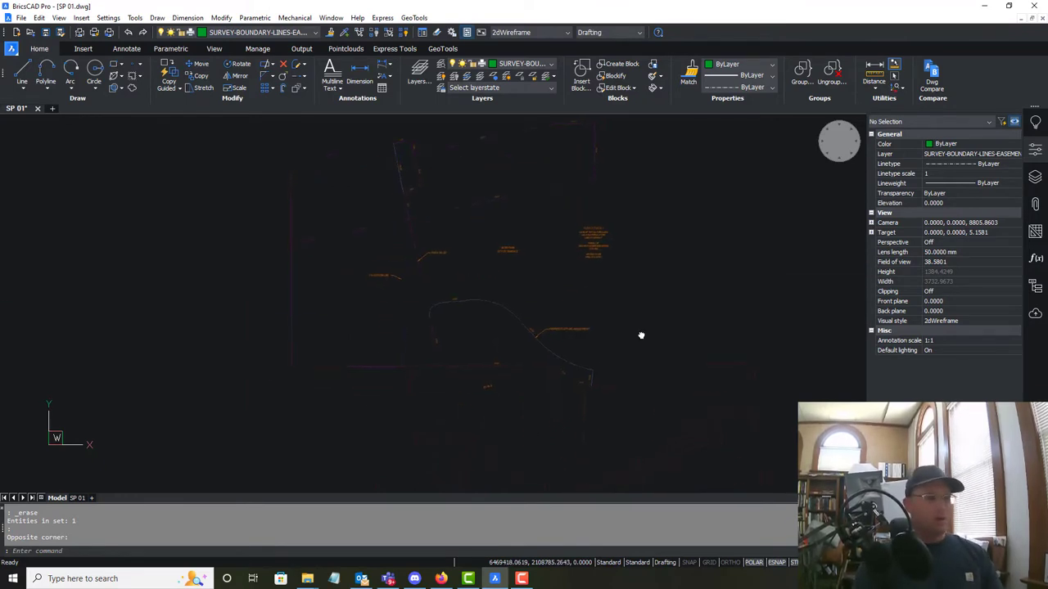
{"action": "scroll", "coordinate": [450, 327], "scroll_direction": "up", "scroll_amount": 8}
{"action": "scroll", "coordinate": [531, 313], "scroll_direction": "down", "scroll_amount": 3}
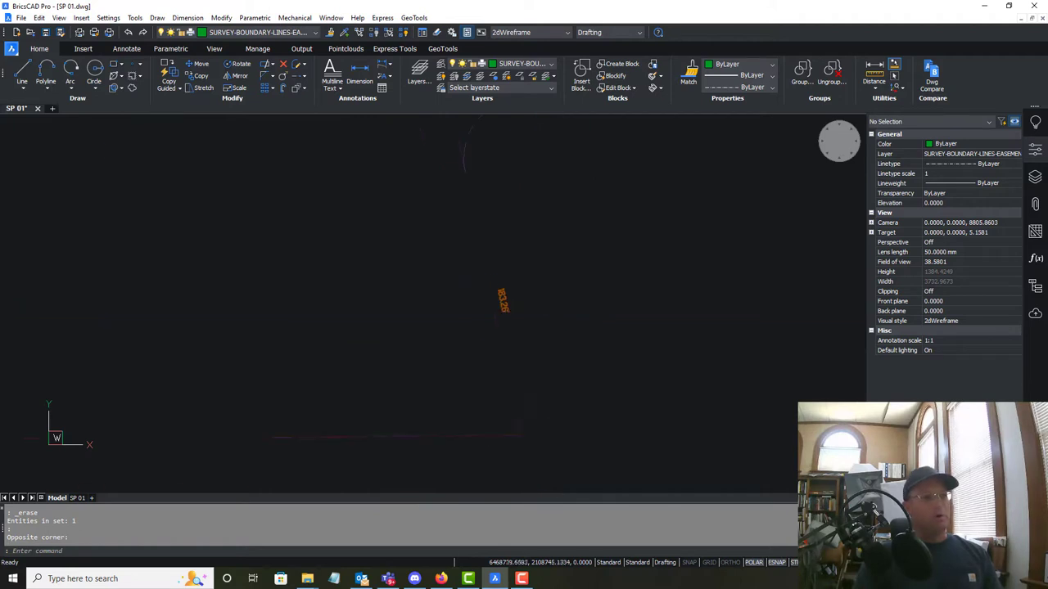
{"action": "middle_click_drag", "start_coordinate": [596, 306], "coordinate": [522, 391]}
{"action": "middle_click_drag", "start_coordinate": [834, 398], "coordinate": [566, 353]}
{"action": "scroll", "coordinate": [564, 353], "scroll_direction": "down", "scroll_amount": 5}
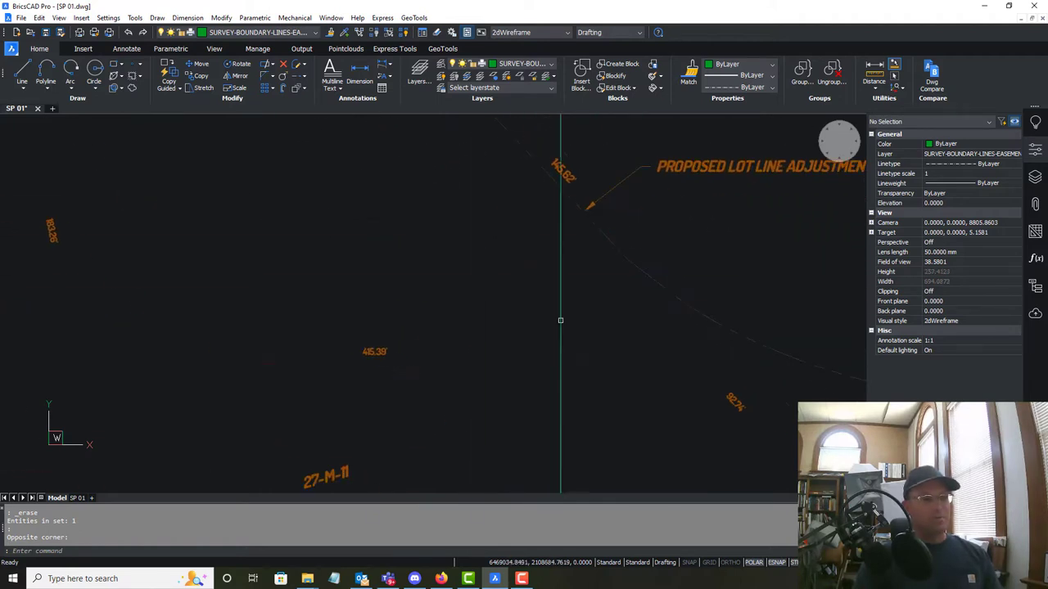
{"action": "scroll", "coordinate": [491, 311], "scroll_direction": "up", "scroll_amount": 5}
{"action": "scroll", "coordinate": [504, 355], "scroll_direction": "down", "scroll_amount": 5}
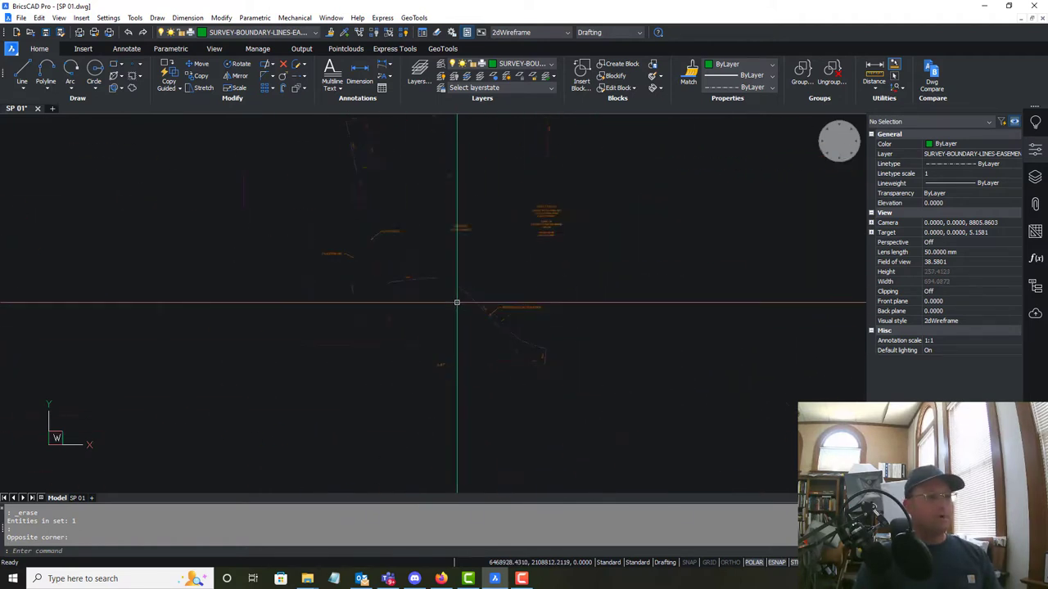
{"action": "scroll", "coordinate": [491, 270], "scroll_direction": "down", "scroll_amount": 3}
{"action": "scroll", "coordinate": [573, 307], "scroll_direction": "up", "scroll_amount": 2}
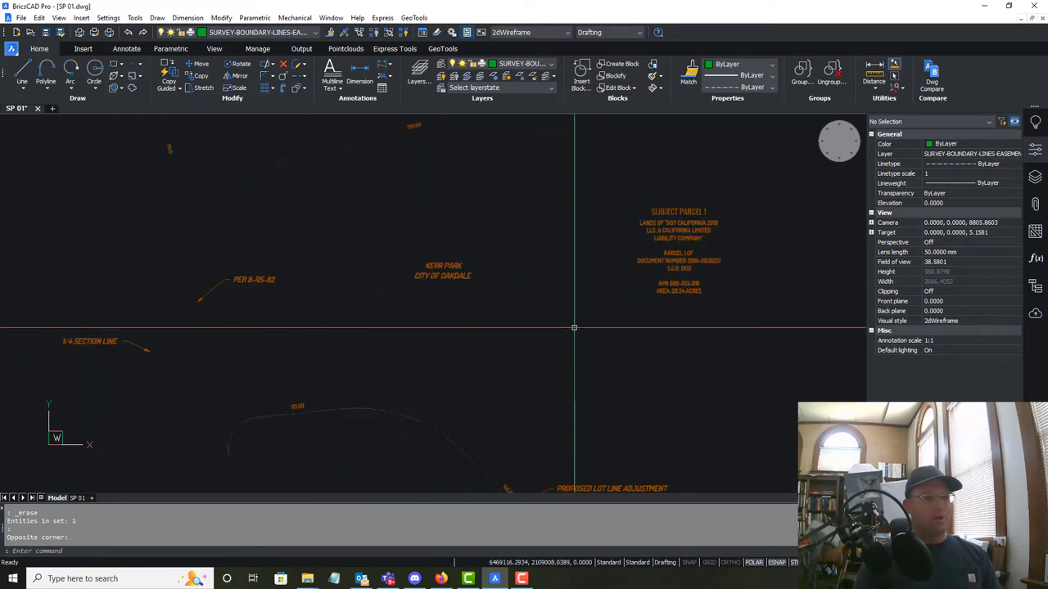
{"action": "scroll", "coordinate": [724, 304], "scroll_direction": "up", "scroll_amount": 3}
{"action": "middle_click_drag", "start_coordinate": [726, 304], "coordinate": [684, 381]}
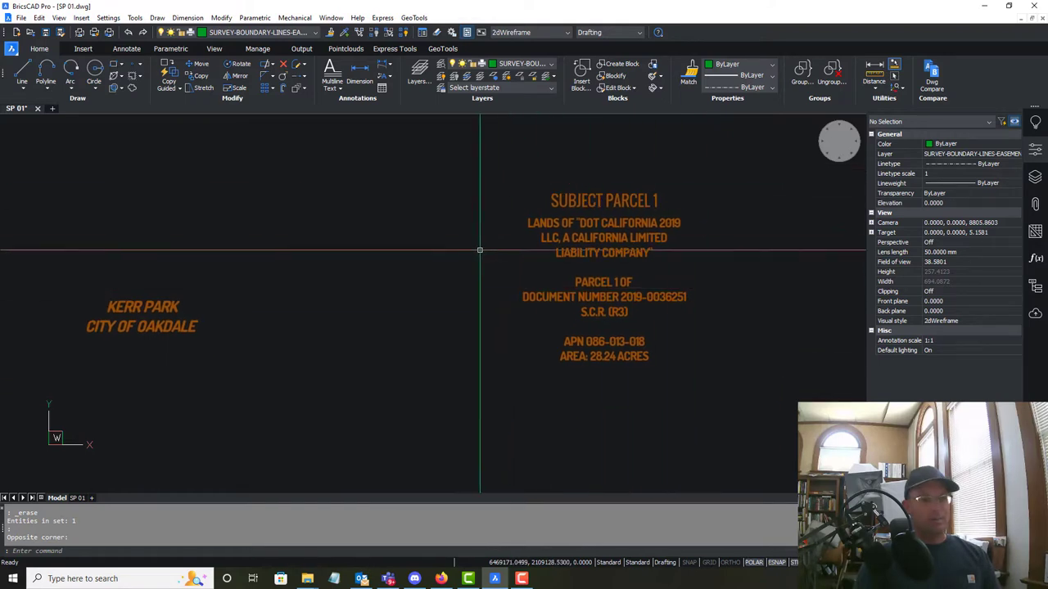
{"action": "scroll", "coordinate": [552, 344], "scroll_direction": "down", "scroll_amount": 3}
{"action": "mouse_move", "coordinate": [495, 386]}
{"action": "middle_mouse_down"}
{"action": "mouse_move", "coordinate": [599, 287]}
{"action": "mouse_move", "coordinate": [571, 316]}
{"action": "middle_mouse_up"}
{"action": "scroll", "coordinate": [661, 257], "scroll_direction": "up", "scroll_amount": 2}
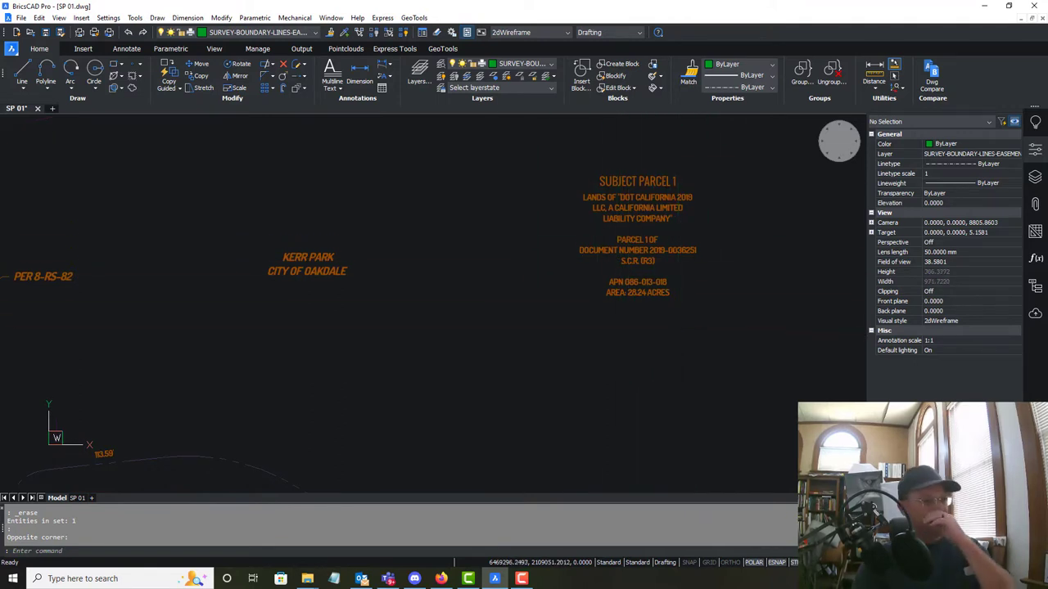
{"action": "scroll", "coordinate": [679, 303], "scroll_direction": "down", "scroll_amount": 2}
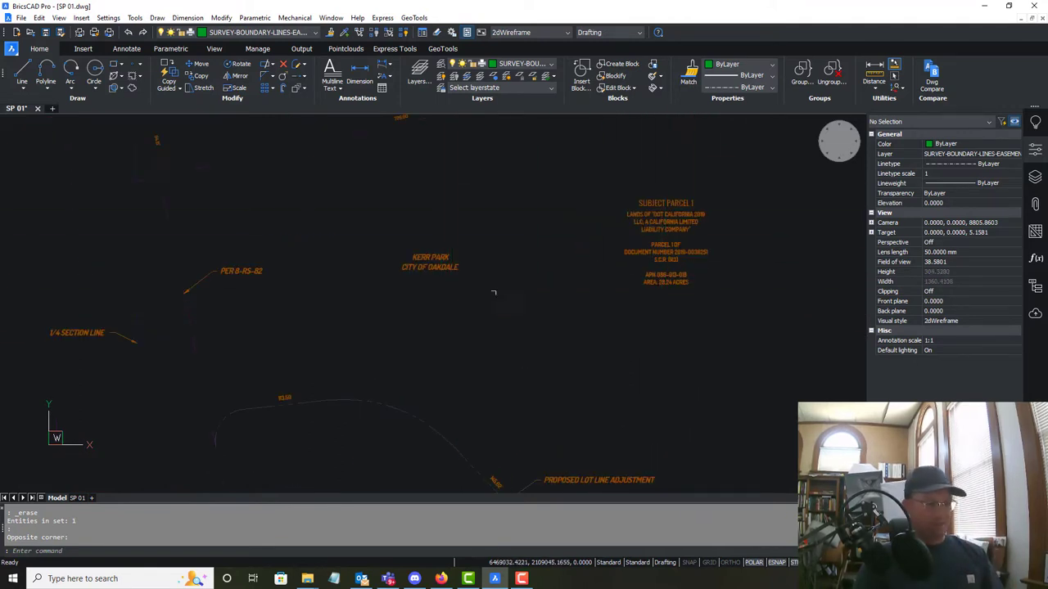
- Move the SUBJECT PARCEL 1 heading and its description text to between the PER 8-RS-82 and KERR PARK labels
{"action": "type", "text": "m"}
{"action": "key", "text": "Return"}
{"action": "left_click", "coordinate": [714, 314]}
{"action": "left_click", "coordinate": [635, 180]}
{"action": "key", "text": "Return"}
{"action": "left_click", "coordinate": [663, 201]}
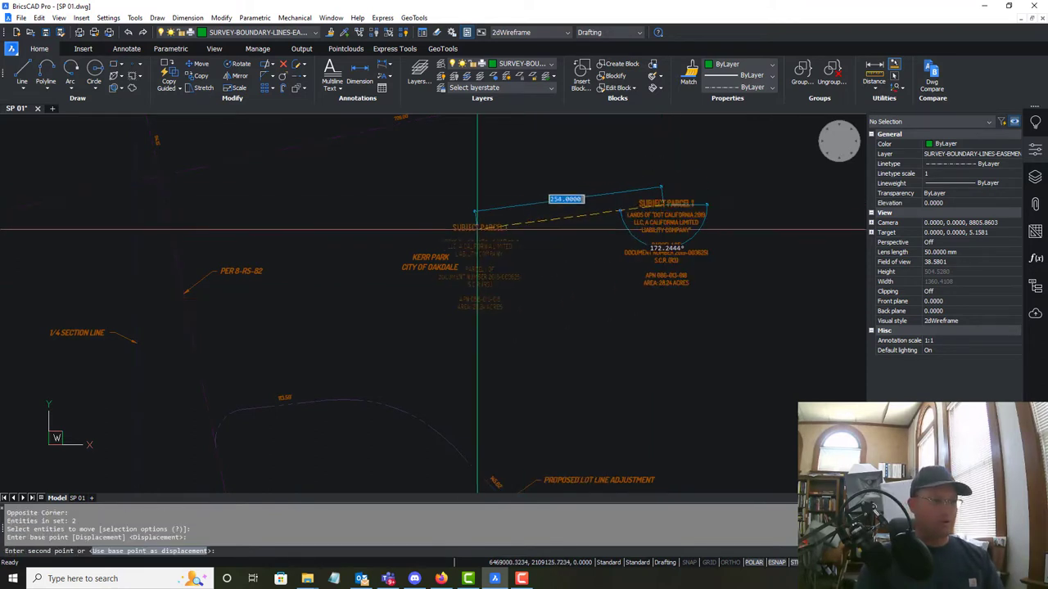
{"action": "scroll", "coordinate": [438, 277], "scroll_direction": "up", "scroll_amount": 1}
{"action": "middle_click_drag", "start_coordinate": [578, 186], "coordinate": [599, 316]}
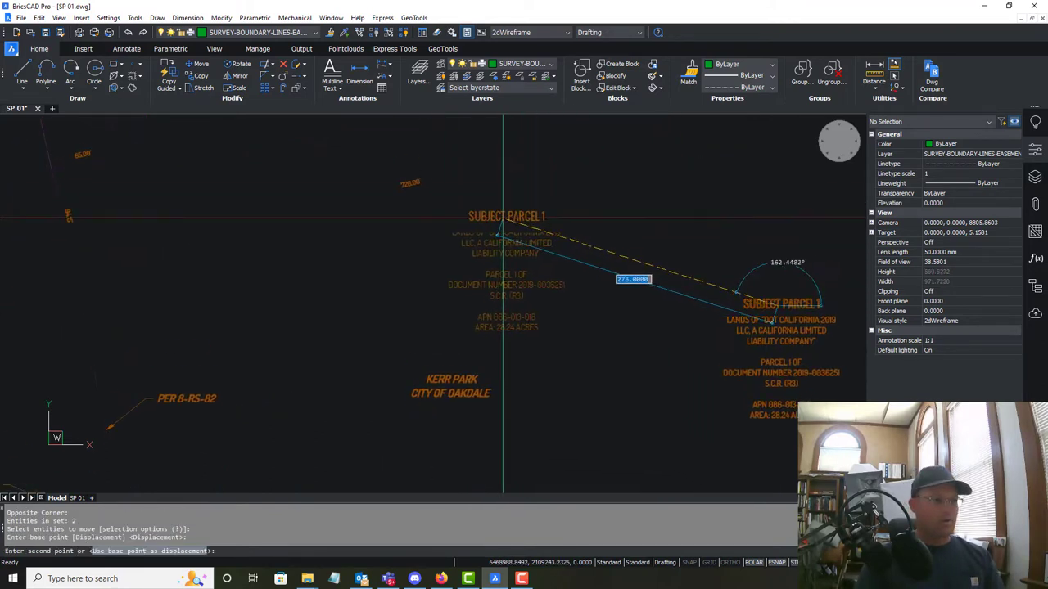
{"action": "mouse_move", "coordinate": [365, 294]}
{"action": "middle_mouse_down"}
{"action": "mouse_move", "coordinate": [586, 167]}
{"action": "mouse_move", "coordinate": [614, 172]}
{"action": "middle_mouse_up"}
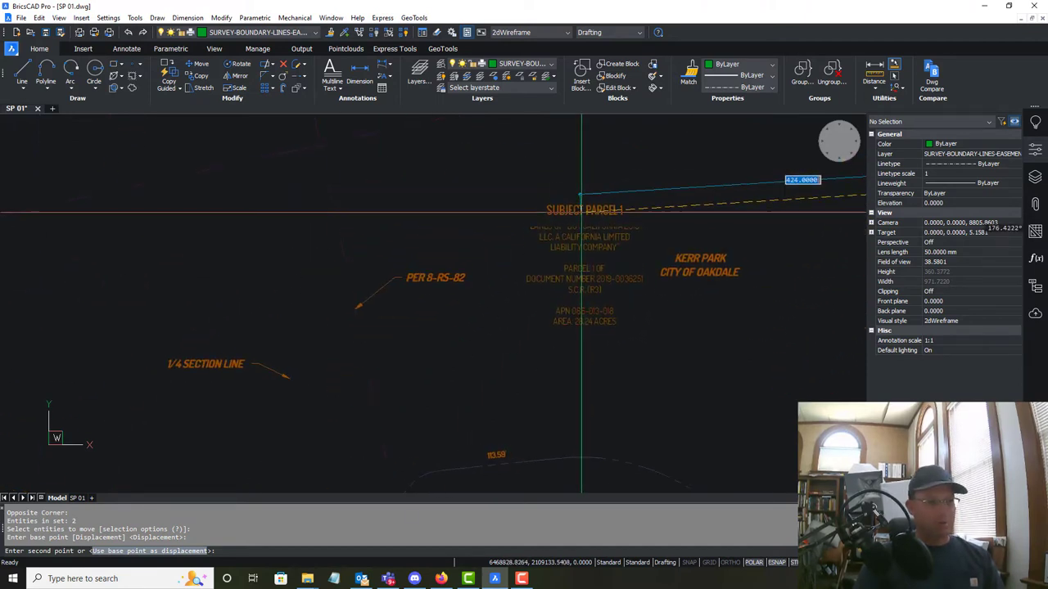
{"action": "key", "text": "Escape"}
- Change the moved label's heading to SUBJECT PARCEL 3
{"action": "scroll", "coordinate": [617, 199], "scroll_direction": "up", "scroll_amount": 2}
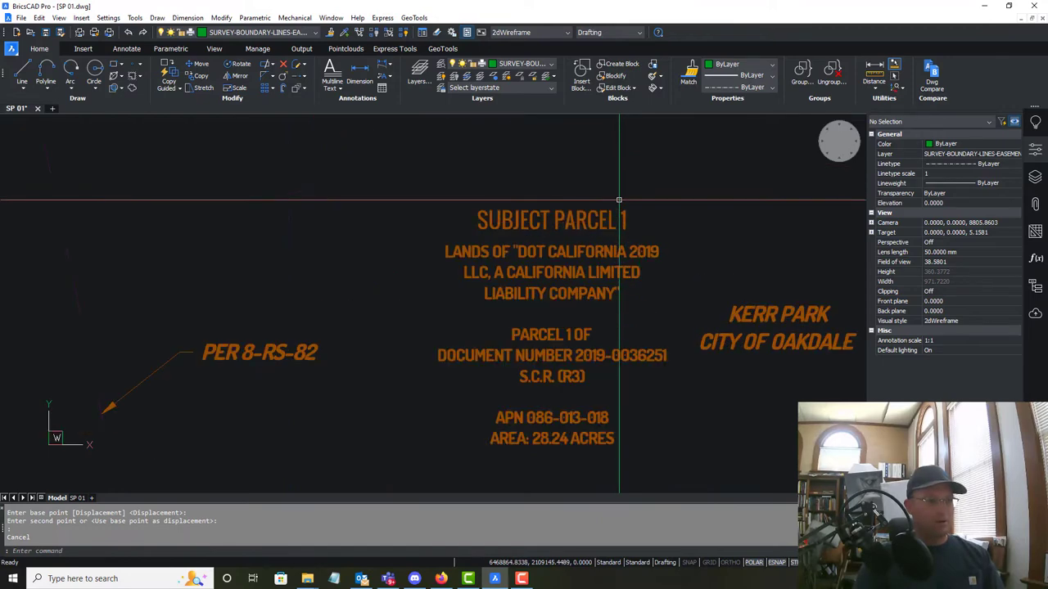
{"action": "double_click", "coordinate": [680, 249]}
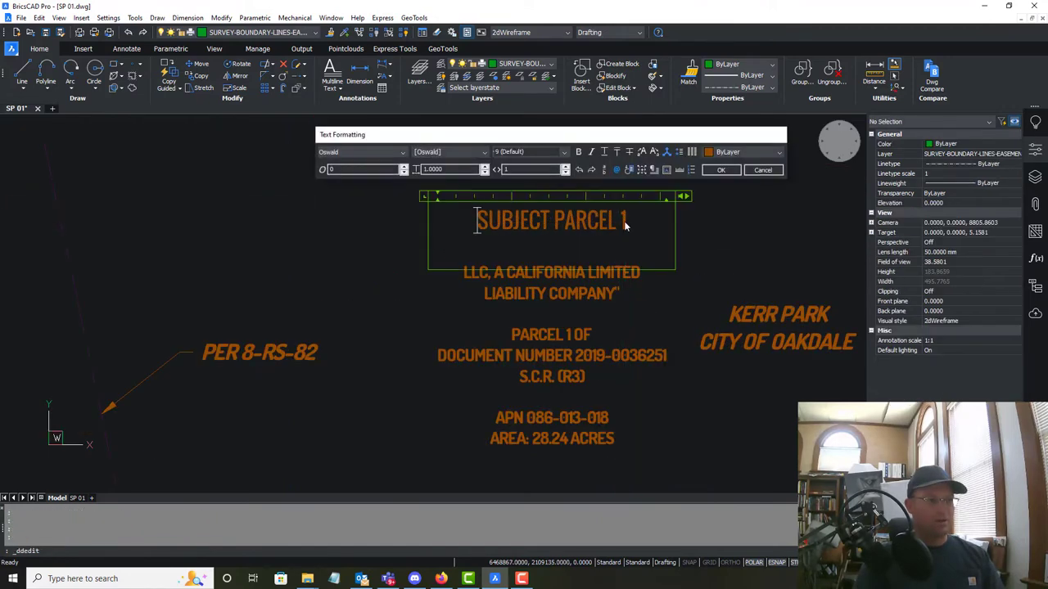
{"action": "key", "text": "BackSpace"}
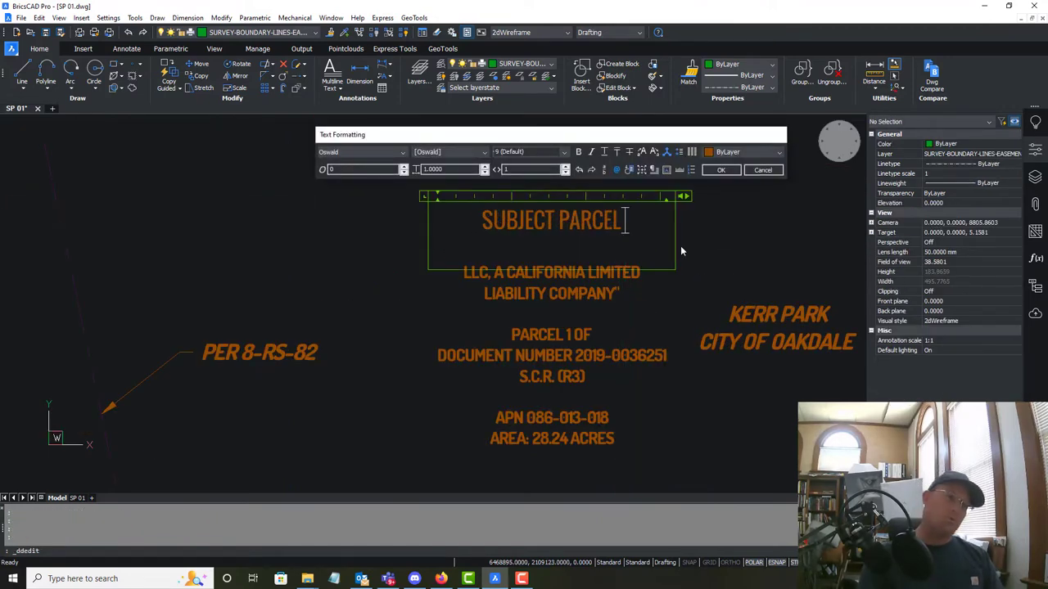
{"action": "type", "text": "3"}
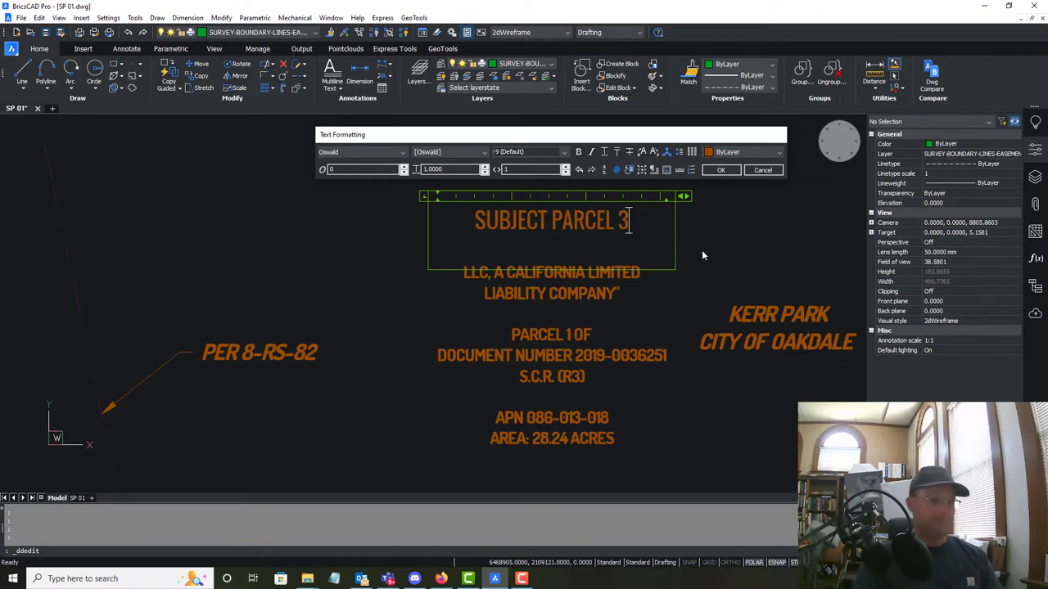
{"action": "left_click", "coordinate": [701, 250]}
- Replace the owner name in the parcel description so the line reads LANDS OF "THE CITY OF OAKDALE"
{"action": "left_click", "coordinate": [447, 256]}
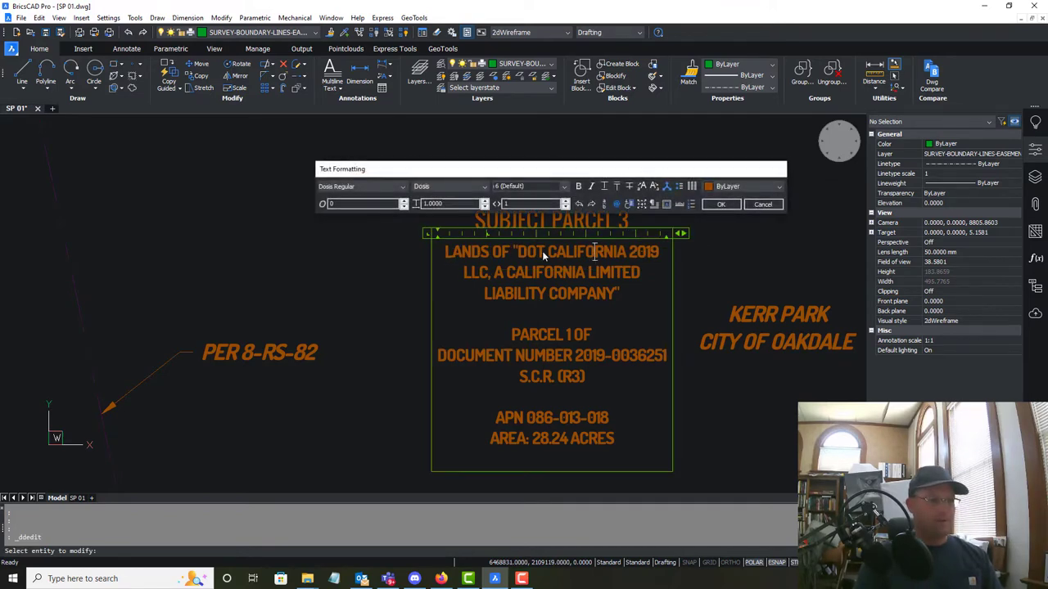
{"action": "left_click_drag", "start_coordinate": [508, 253], "coordinate": [617, 297]}
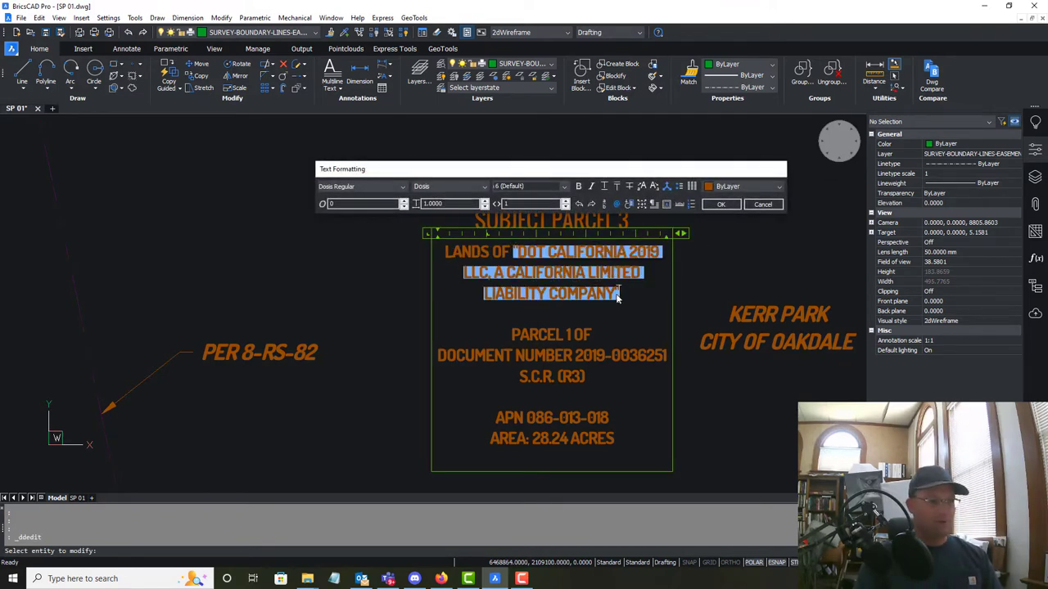
{"action": "type", "text": "the"}
{"action": "key", "text": "BackSpace"}
{"action": "key", "text": "BackSpace"}
{"action": "key", "text": "BackSpace"}
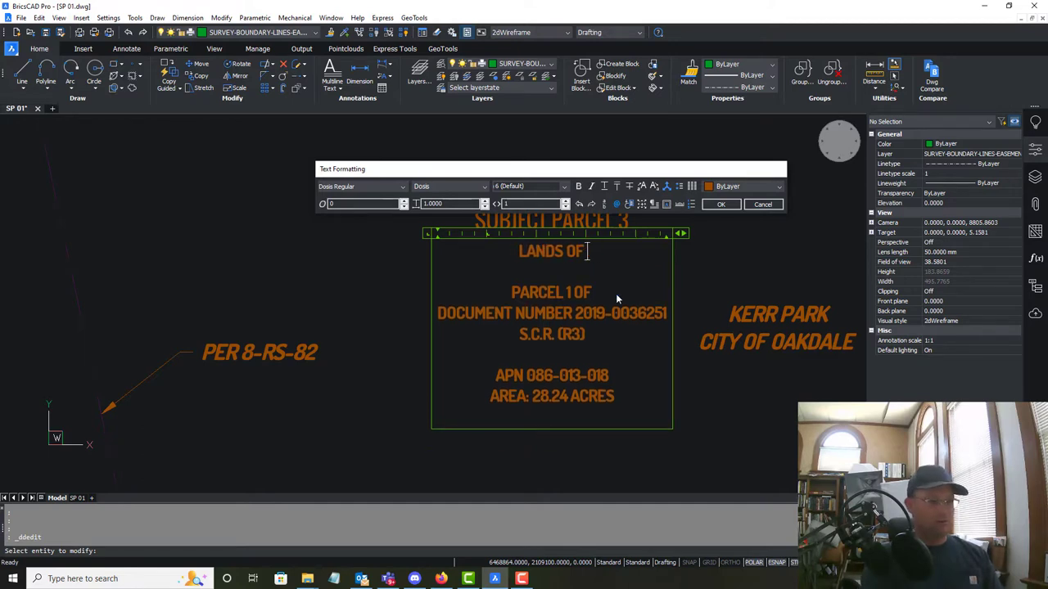
{"action": "type", "text": "\"THE CITY"}
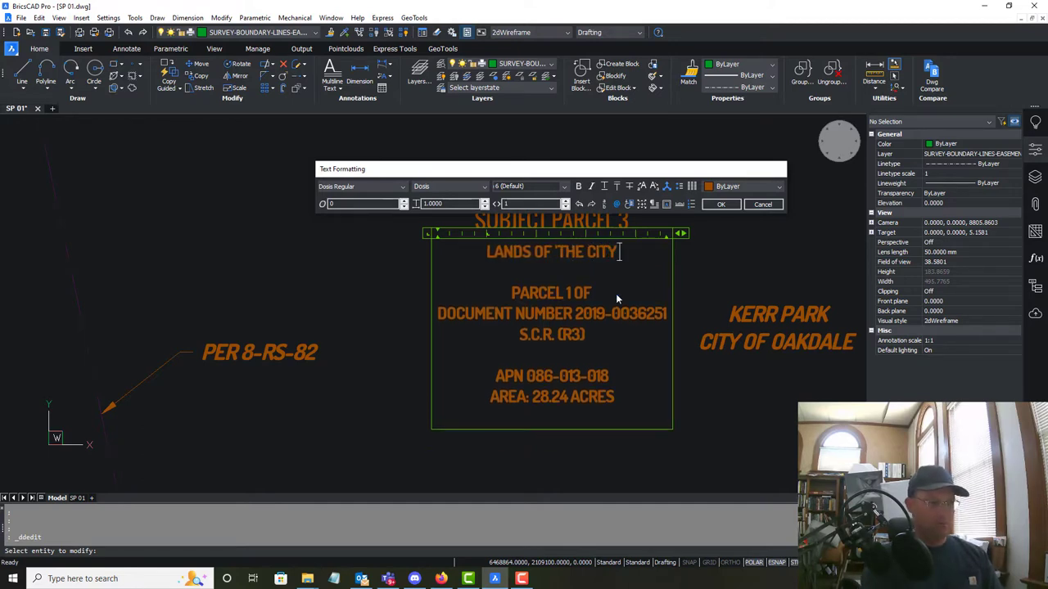
{"action": "key", "text": "BackSpace"}
{"action": "key", "text": "BackSpace"}
{"action": "key", "text": "BackSpace"}
{"action": "key", "text": "BackSpace"}
{"action": "key", "text": "BackSpace"}
{"action": "key", "text": "BackSpace"}
{"action": "key", "text": "BackSpace"}
{"action": "key", "text": "BackSpace"}
{"action": "key", "text": "BackSpace"}
{"action": "key", "text": "BackSpace"}
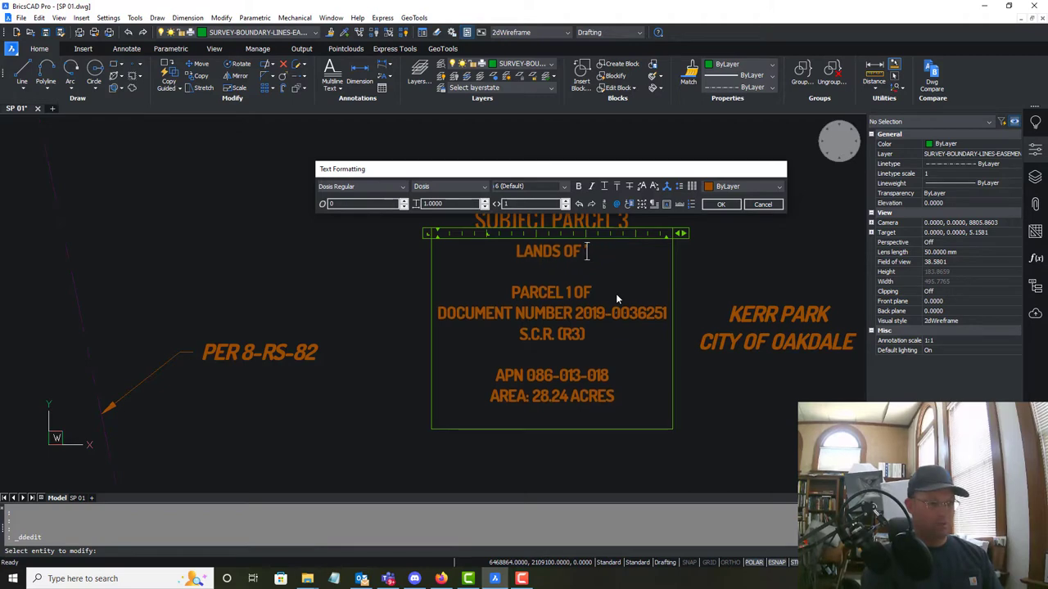
{"action": "type", "text": "\"THE CI"}
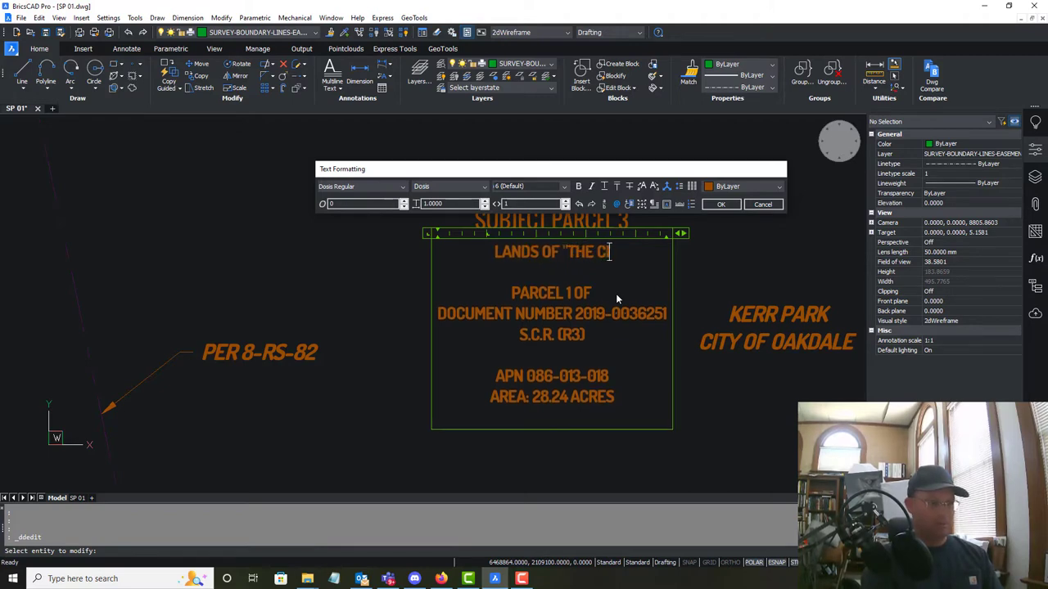
{"action": "type", "text": "TY OF OAKDALE"}
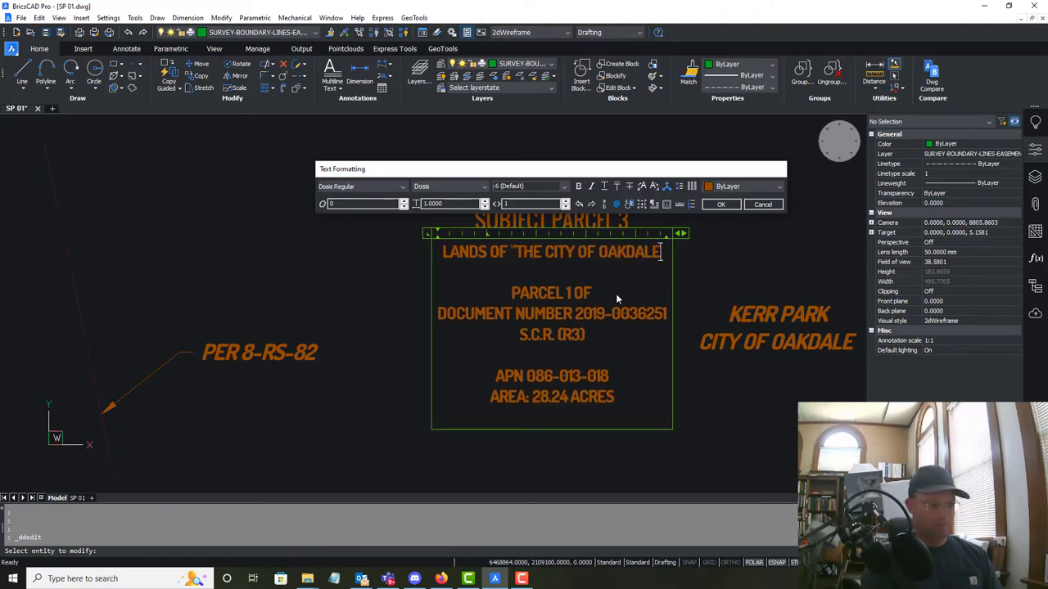
{"action": "type", "text": "\""}
- Delete the PARCEL 1 OF, DOCUMENT NUMBER and S.C.R. (R3) lines from the parcel description and save the text
{"action": "left_click_drag", "start_coordinate": [588, 266], "coordinate": [649, 355]}
{"action": "key", "text": "Delete"}
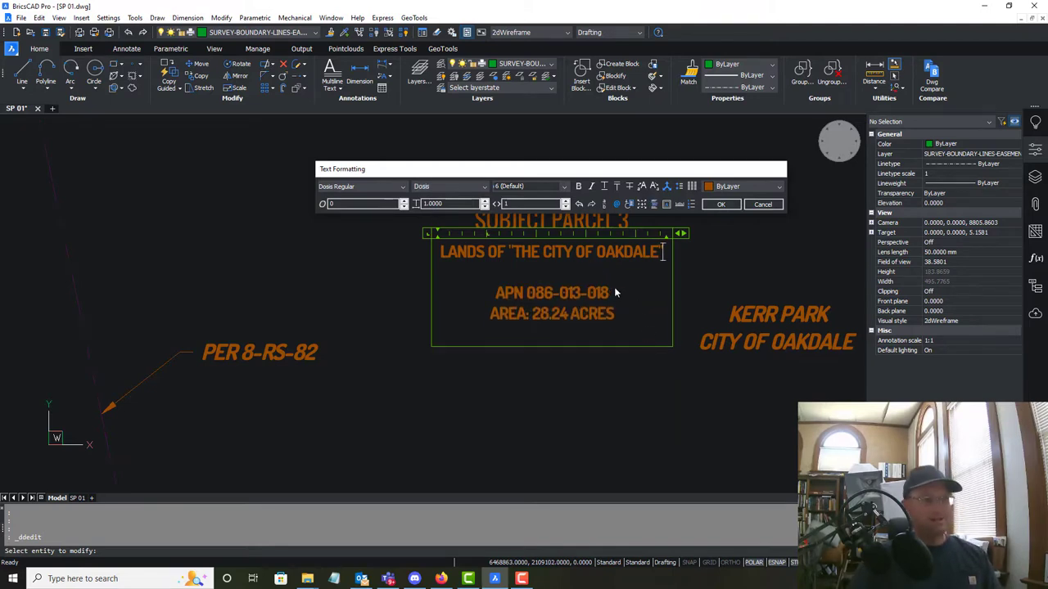
{"action": "left_click", "coordinate": [599, 383]}
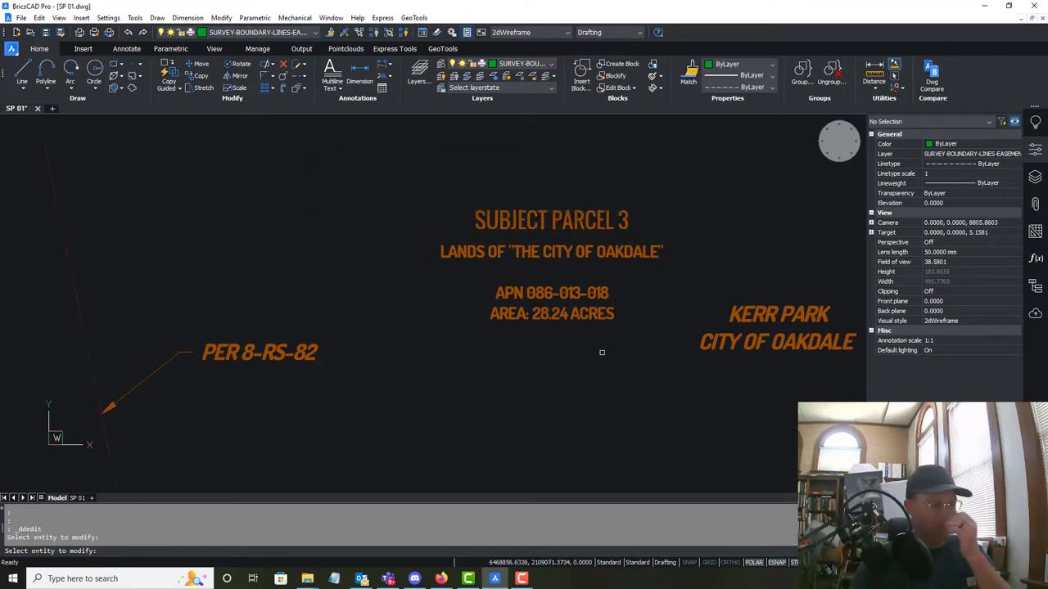
- Consult Firefox for the parcel's data, end the text editing command and inspect the SUBJECT PARCEL 3 label's APN and area lines
{"action": "scroll", "coordinate": [660, 381], "scroll_direction": "down", "scroll_amount": 8}
{"action": "scroll", "coordinate": [430, 324], "scroll_direction": "up", "scroll_amount": 6}
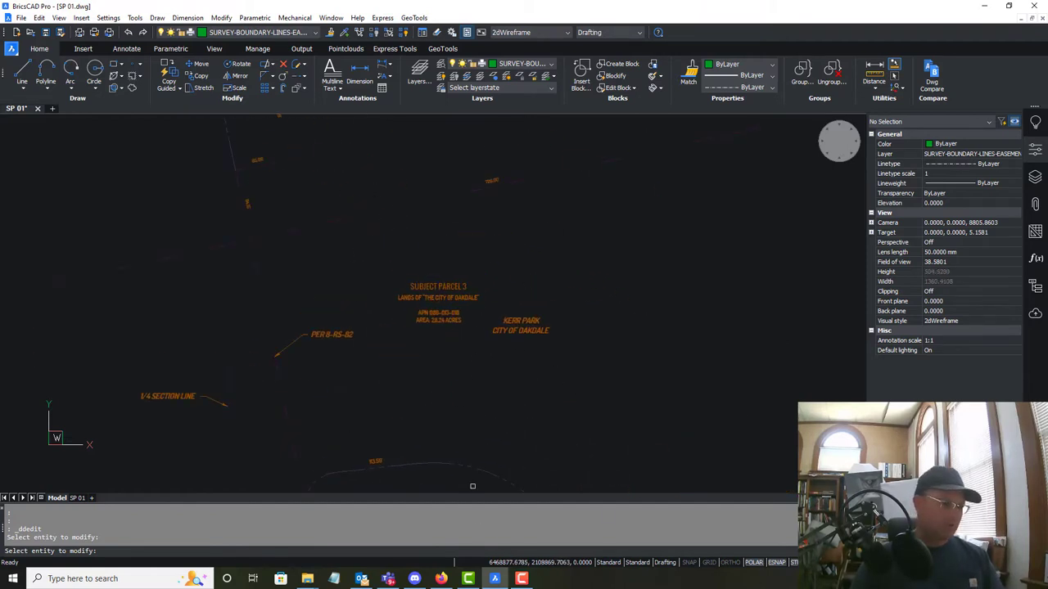
{"action": "left_click", "coordinate": [442, 579]}
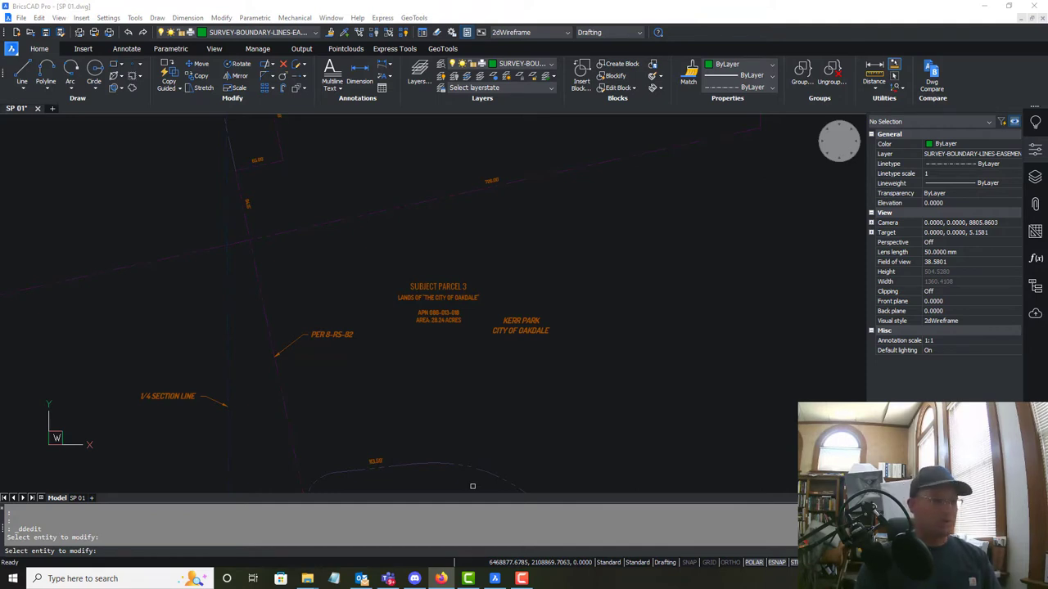
{"action": "key", "text": "Escape"}
{"action": "scroll", "coordinate": [442, 311], "scroll_direction": "up", "scroll_amount": 6}
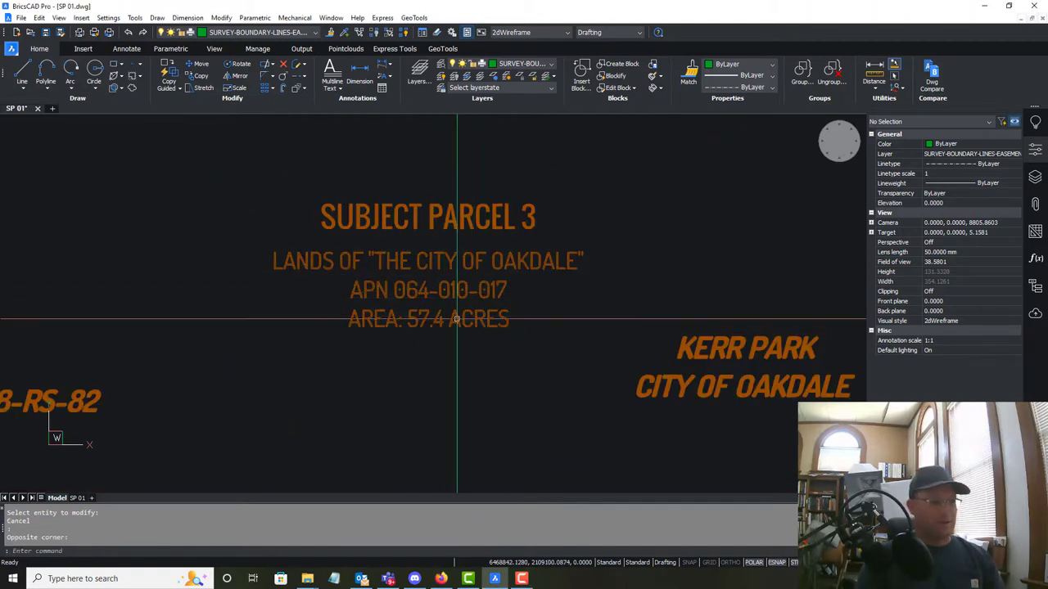
{"action": "key", "text": "Escape"}
{"action": "scroll", "coordinate": [543, 295], "scroll_direction": "down", "scroll_amount": 2}
{"action": "middle_click_drag", "start_coordinate": [540, 329], "coordinate": [544, 349]}
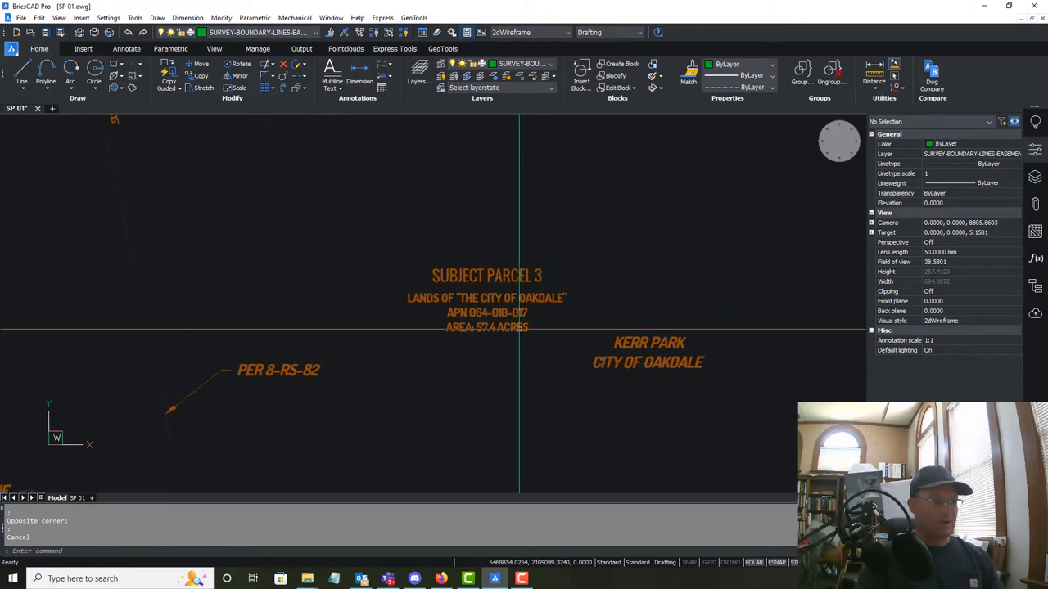
- Add a KERR PARK line above the LANDS OF line in the SUBJECT PARCEL 3 description
{"action": "scroll", "coordinate": [494, 305], "scroll_direction": "up", "scroll_amount": 2}
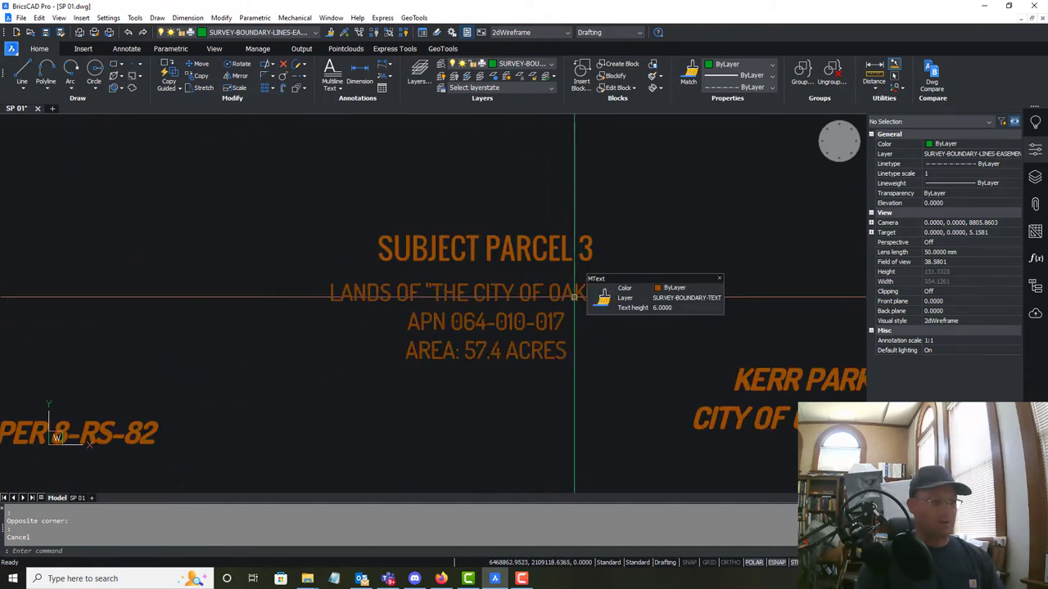
{"action": "double_click", "coordinate": [396, 296]}
{"action": "type", "text": "kerr"}
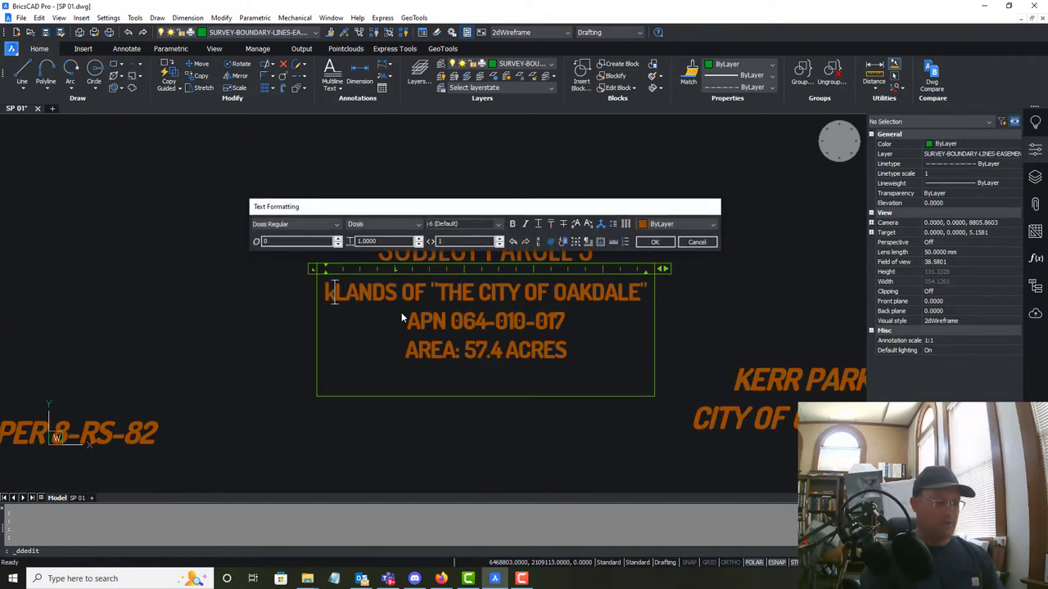
{"action": "key", "text": "BackSpace"}
{"action": "key", "text": "BackSpace"}
{"action": "key", "text": "BackSpace"}
{"action": "key", "text": "BackSpace"}
{"action": "type", "text": "KE"}
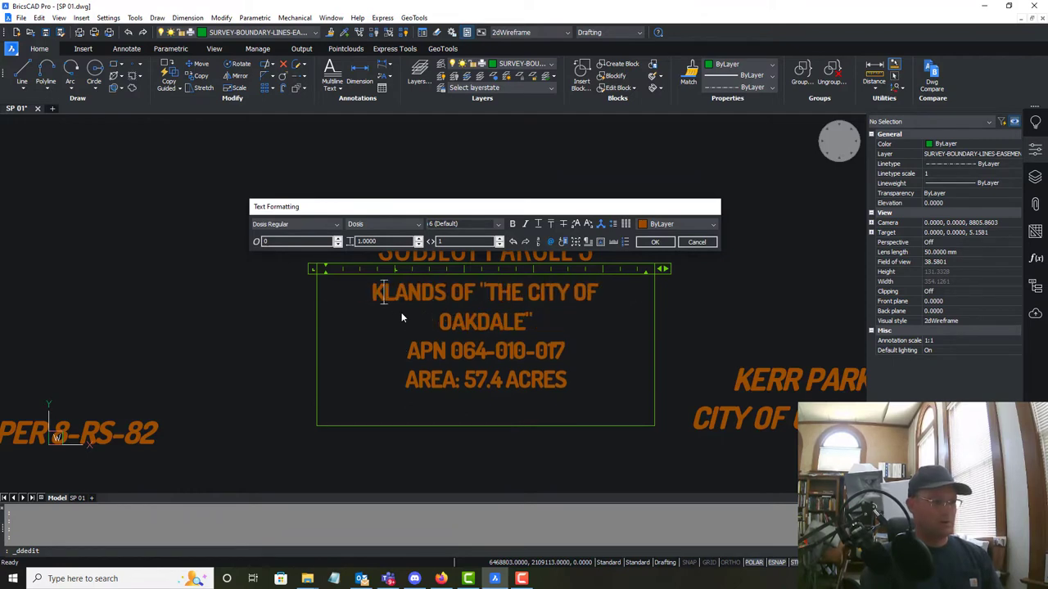
{"action": "type", "text": "RR PARK"}
{"action": "key", "text": "Return"}
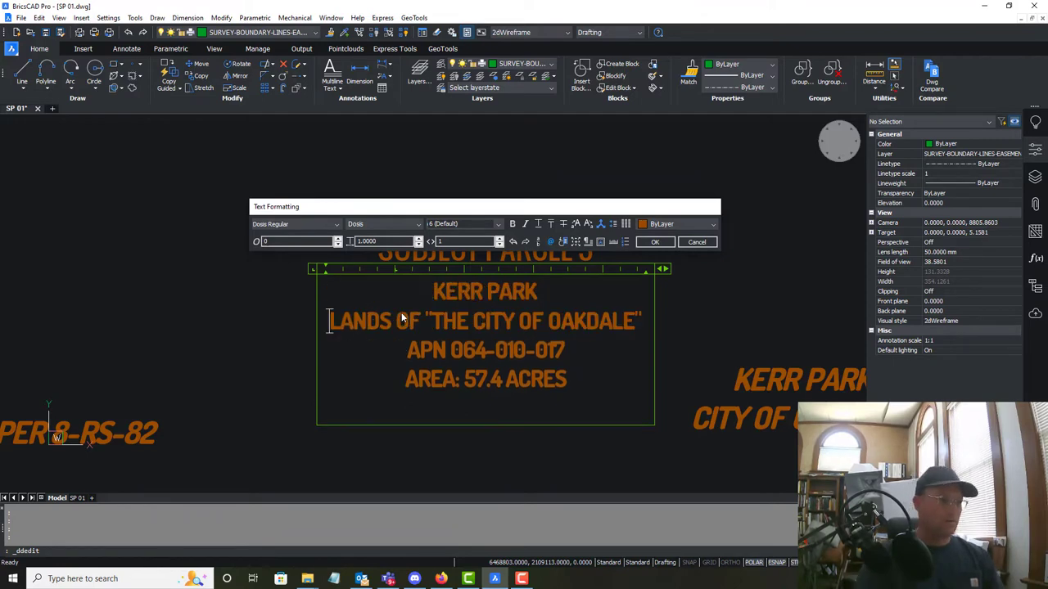
{"action": "left_click", "coordinate": [655, 242]}
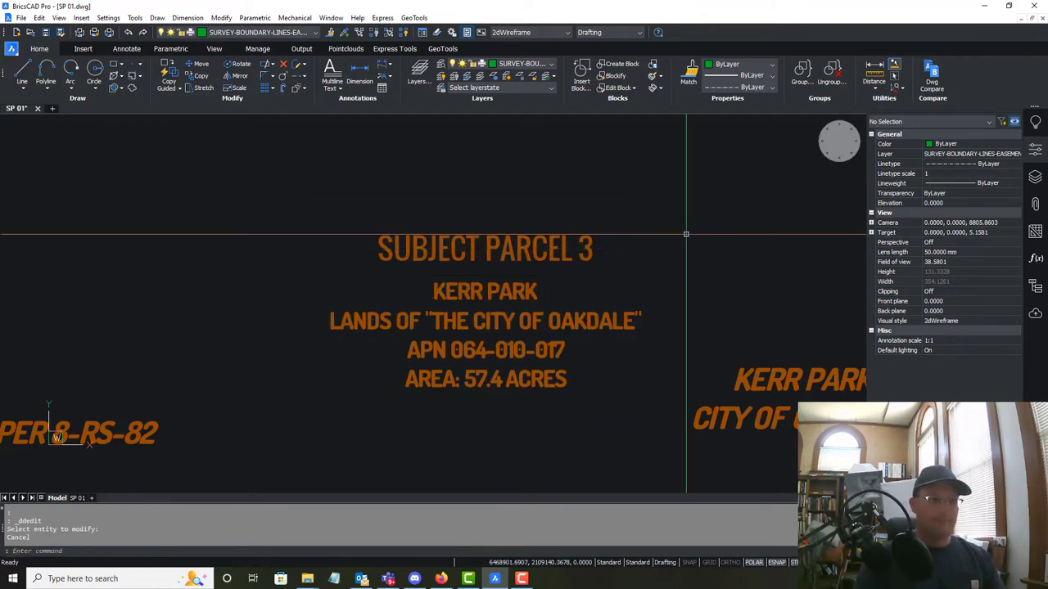
- Delete the old two-line KERR PARK / CITY OF OAKDALE label beside the SUBJECT PARCEL 3 description
{"action": "scroll", "coordinate": [573, 261], "scroll_direction": "down", "scroll_amount": 5}
{"action": "left_click", "coordinate": [521, 246]}
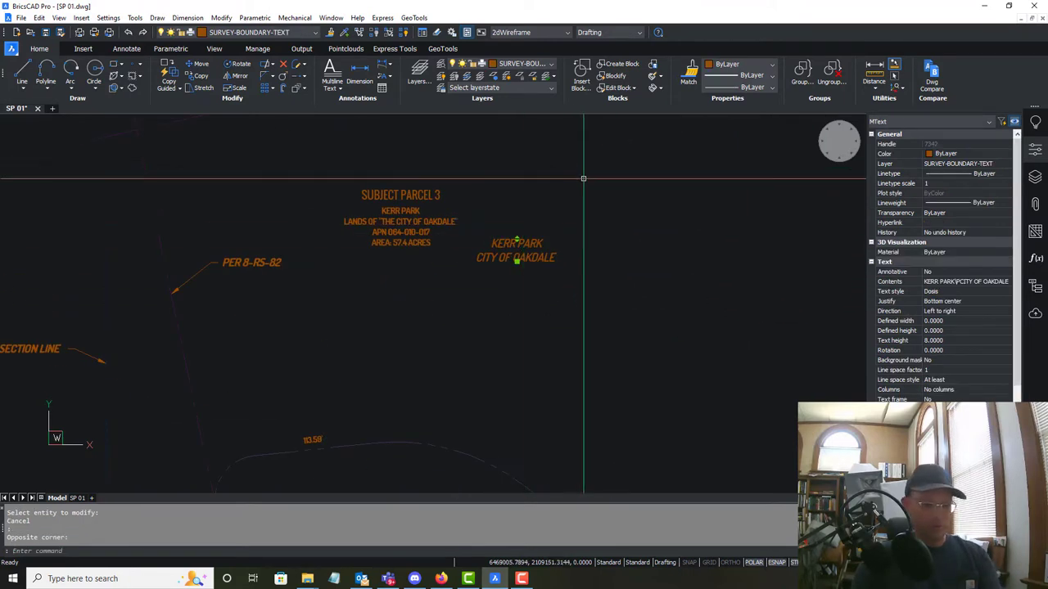
{"action": "key", "text": "Delete"}
{"action": "mouse_move", "coordinate": [426, 303]}
{"action": "middle_mouse_down"}
{"action": "mouse_move", "coordinate": [496, 332]}
{"action": "mouse_move", "coordinate": [483, 327]}
{"action": "middle_mouse_up"}
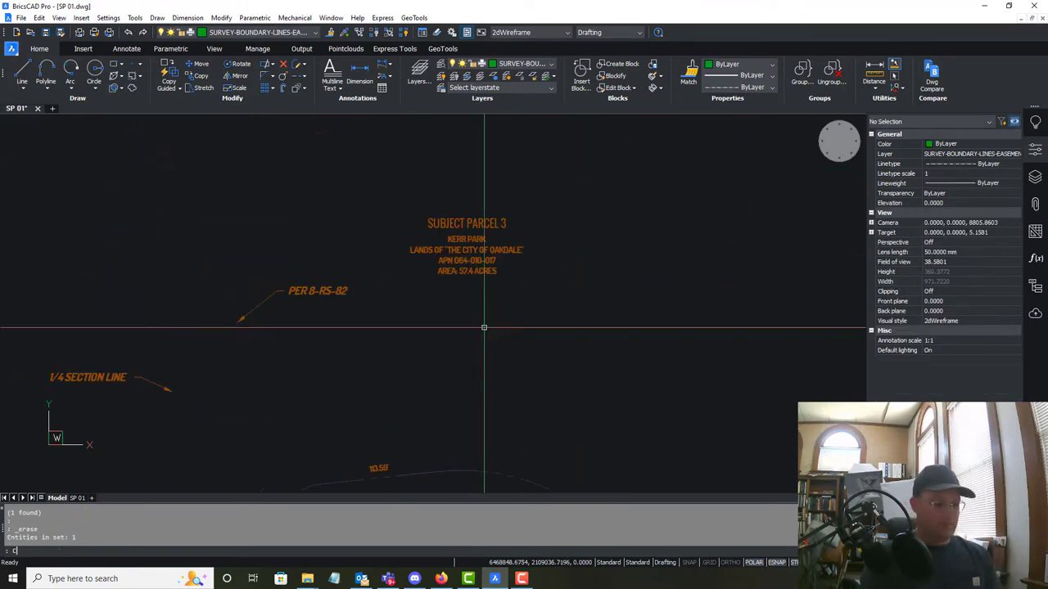
- Copy the SUBJECT PARCEL 3 heading and its description to the open area below the 1/4 SECTION LINE label
{"action": "key", "text": "Escape"}
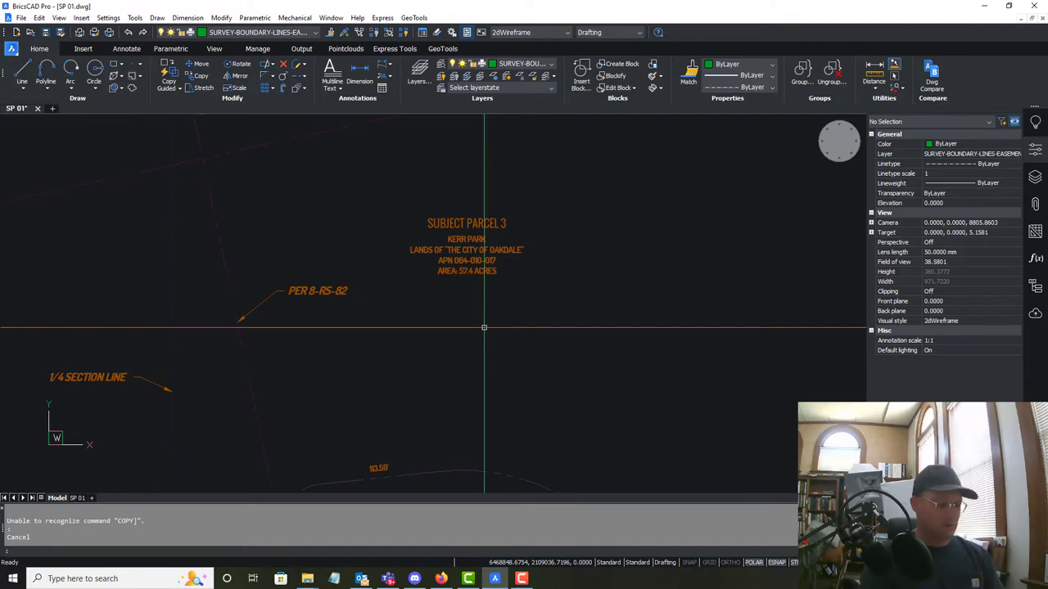
{"action": "key", "text": "Return"}
{"action": "left_click", "coordinate": [494, 312]}
{"action": "left_click", "coordinate": [463, 210]}
{"action": "key", "text": "Return"}
{"action": "left_click", "coordinate": [469, 223]}
{"action": "scroll", "coordinate": [536, 255], "scroll_direction": "down", "scroll_amount": 6}
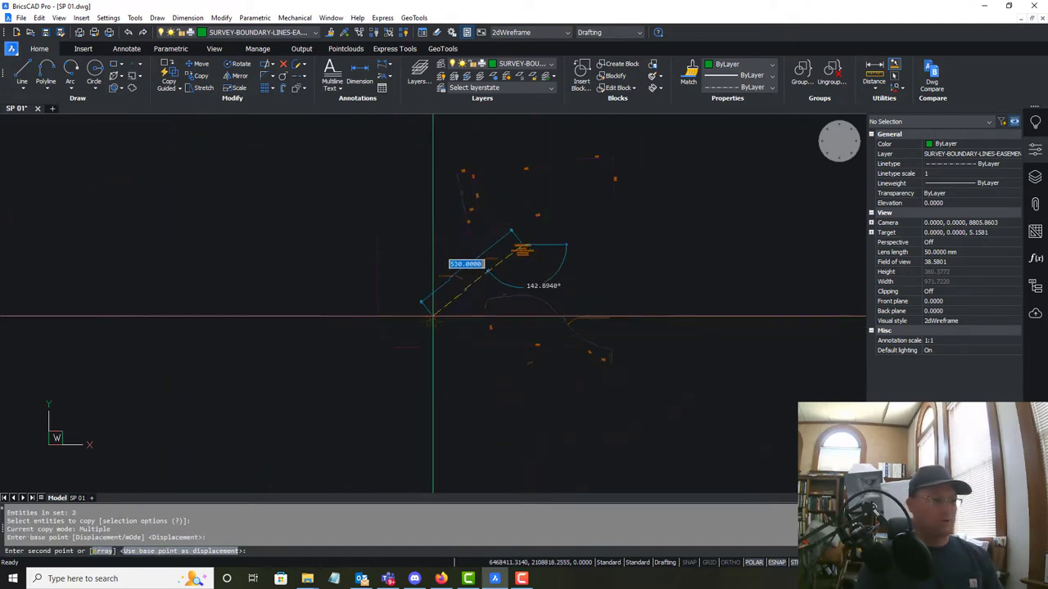
{"action": "scroll", "coordinate": [426, 319], "scroll_direction": "up", "scroll_amount": 6}
{"action": "scroll", "coordinate": [429, 231], "scroll_direction": "down", "scroll_amount": 3}
{"action": "scroll", "coordinate": [437, 270], "scroll_direction": "up", "scroll_amount": 2}
{"action": "left_click", "coordinate": [440, 265]}
{"action": "key", "text": "Escape"}
- Change the copied heading to SUBJECT PARCEL 1
{"action": "scroll", "coordinate": [465, 266], "scroll_direction": "up", "scroll_amount": 5}
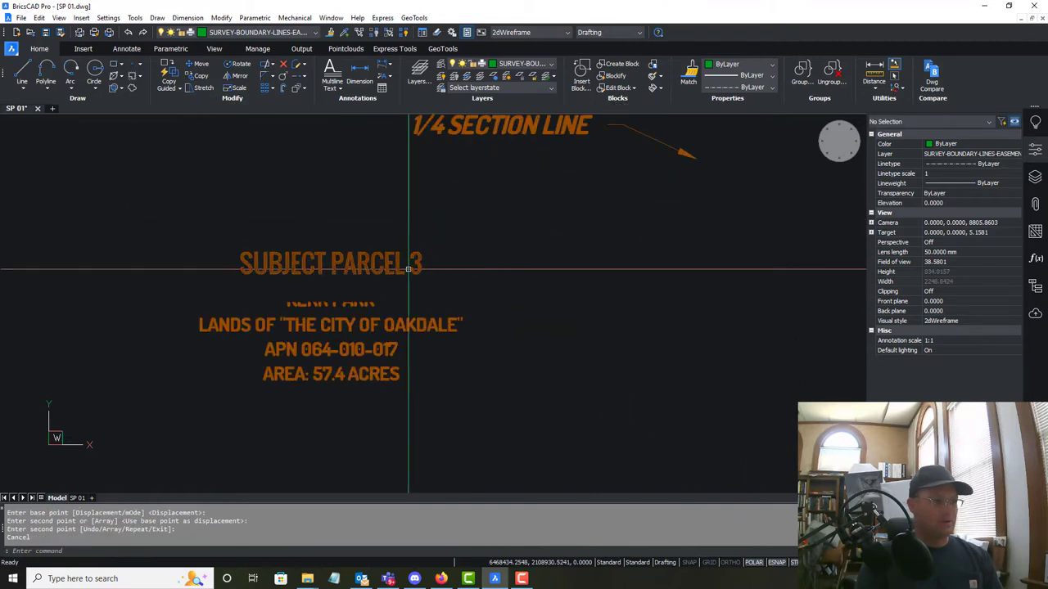
{"action": "double_click", "coordinate": [412, 269]}
{"action": "double_click", "coordinate": [418, 270]}
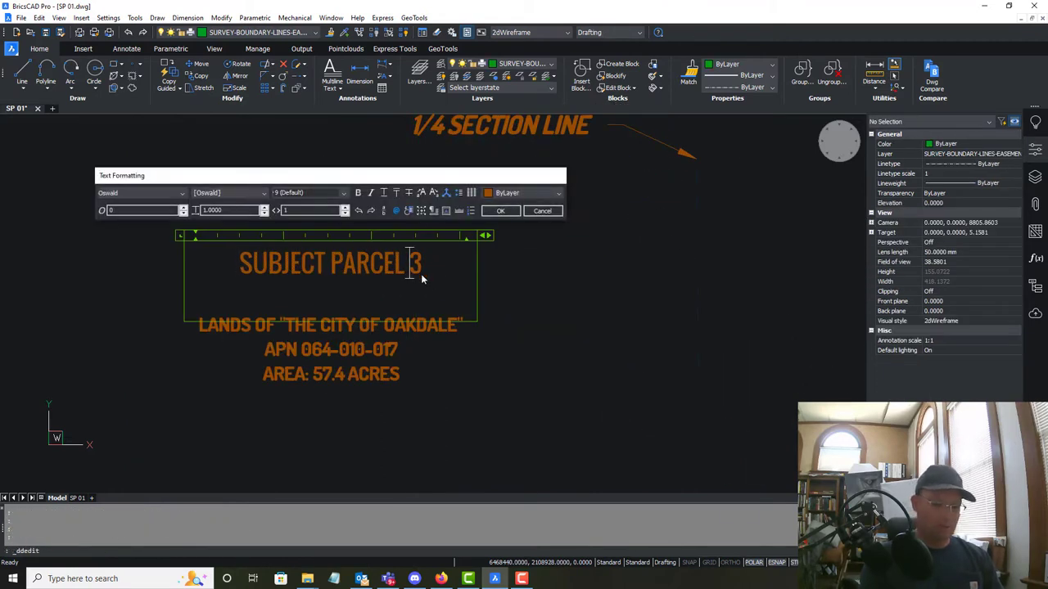
{"action": "type", "text": "1"}
{"action": "left_click", "coordinate": [539, 463]}
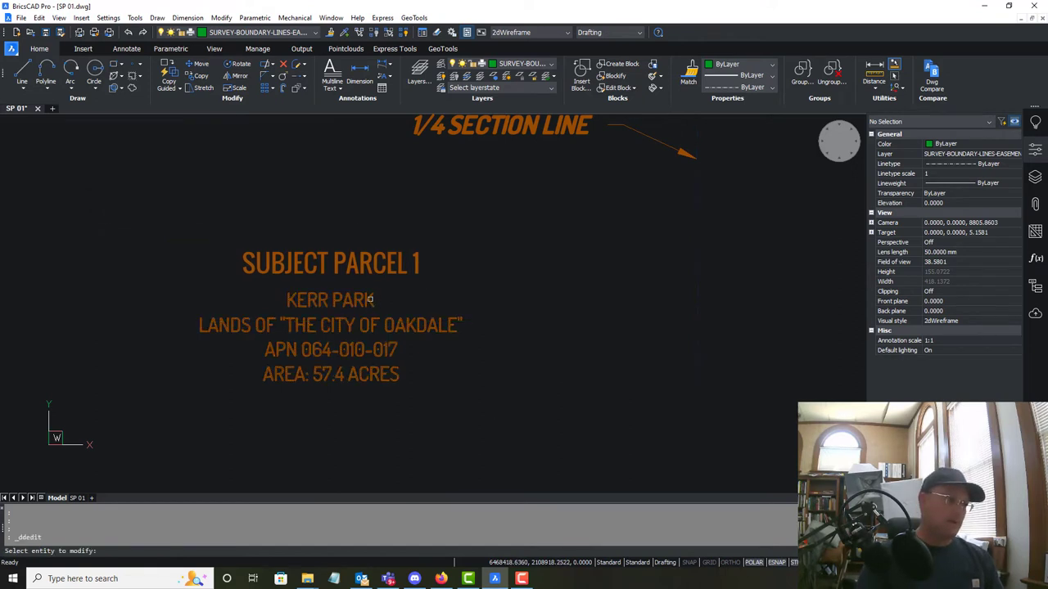
- Remove the KERR PARK line from the SUBJECT PARCEL 1 description and change the owner to "OAKDALE SPORTSMANS CLUB"
{"action": "left_click", "coordinate": [377, 302]}
{"action": "key", "text": "Delete"}
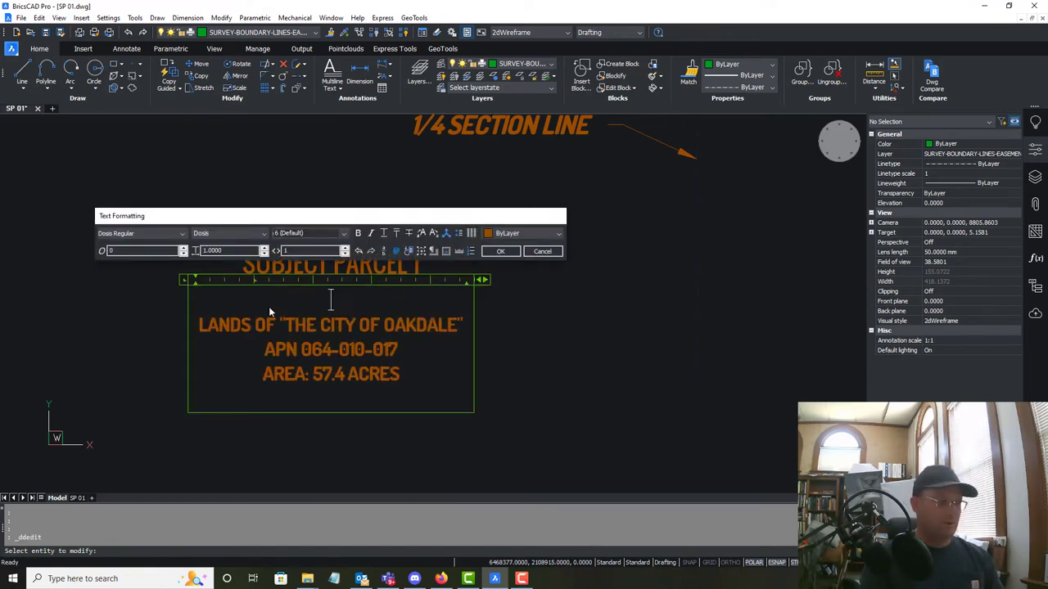
{"action": "key", "text": "Delete"}
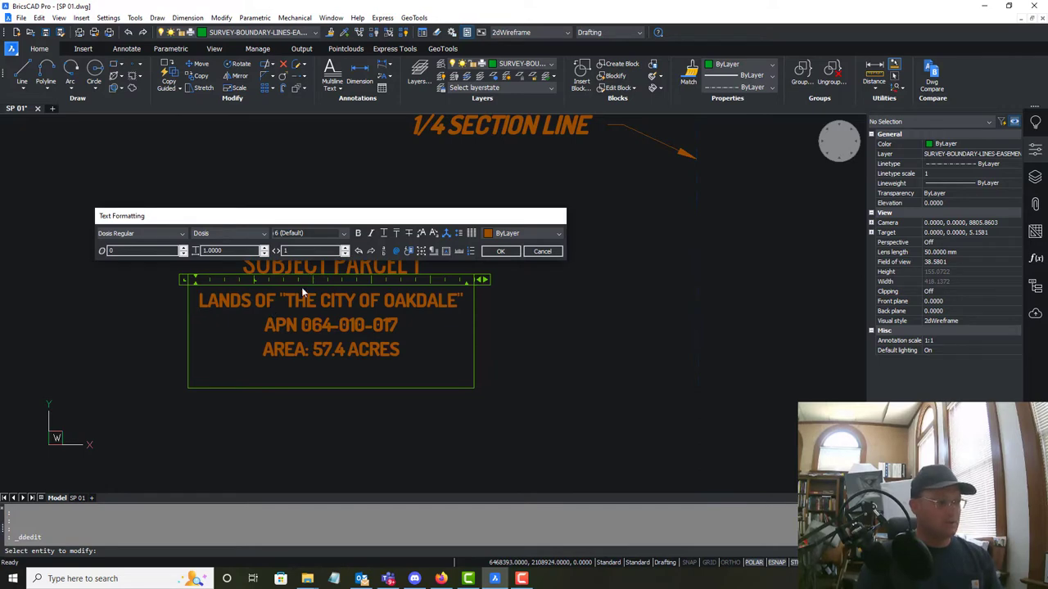
{"action": "left_click_drag", "start_coordinate": [286, 300], "coordinate": [455, 302]}
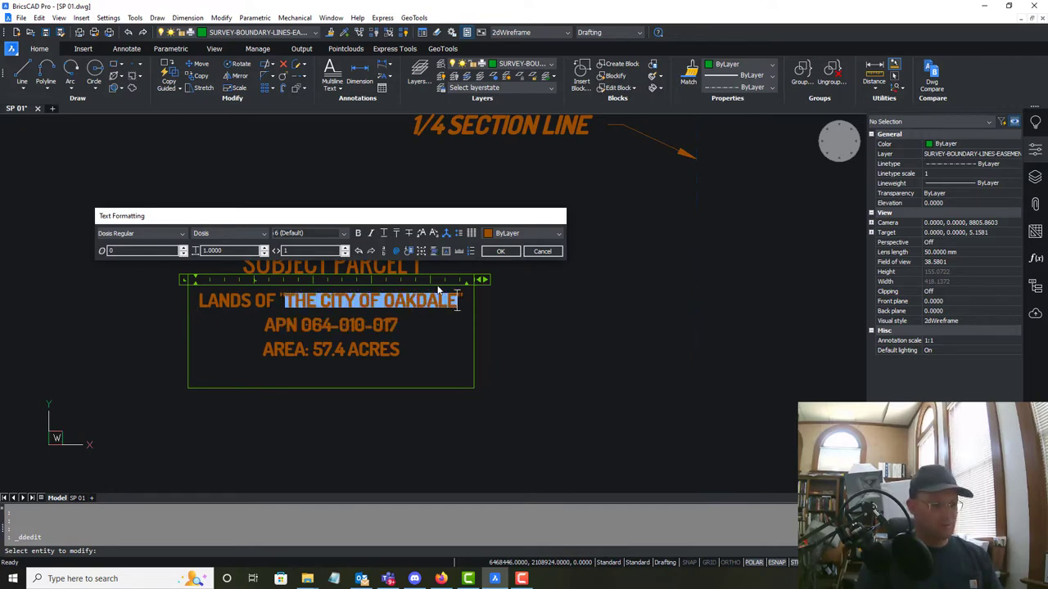
{"action": "type", "text": "OAKDALE SPORT"}
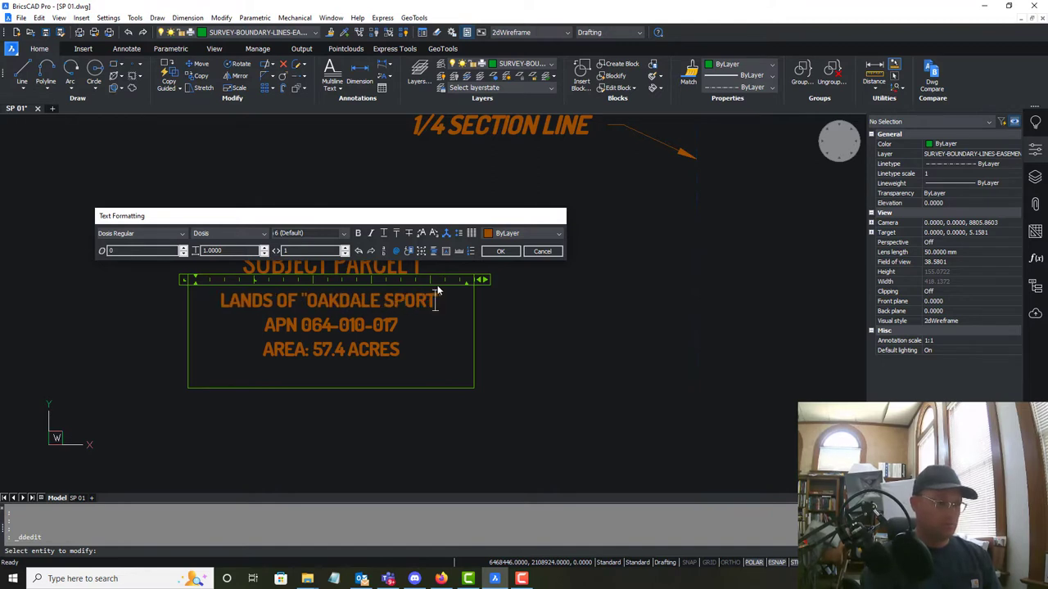
{"action": "type", "text": "SMAN CLUB\""}
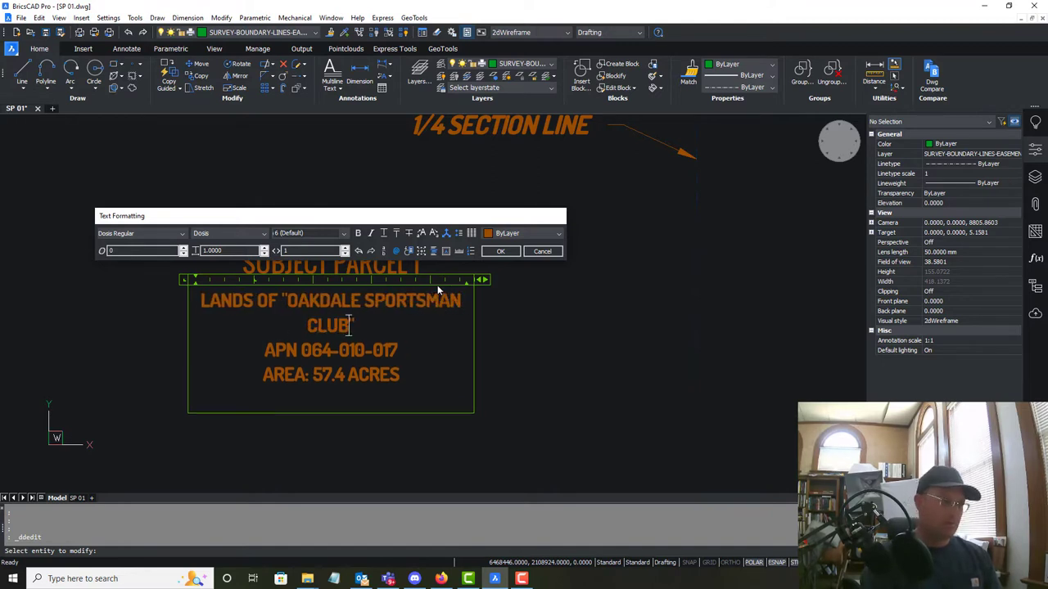
{"action": "left_click", "coordinate": [462, 303]}
{"action": "type", "text": "S"}
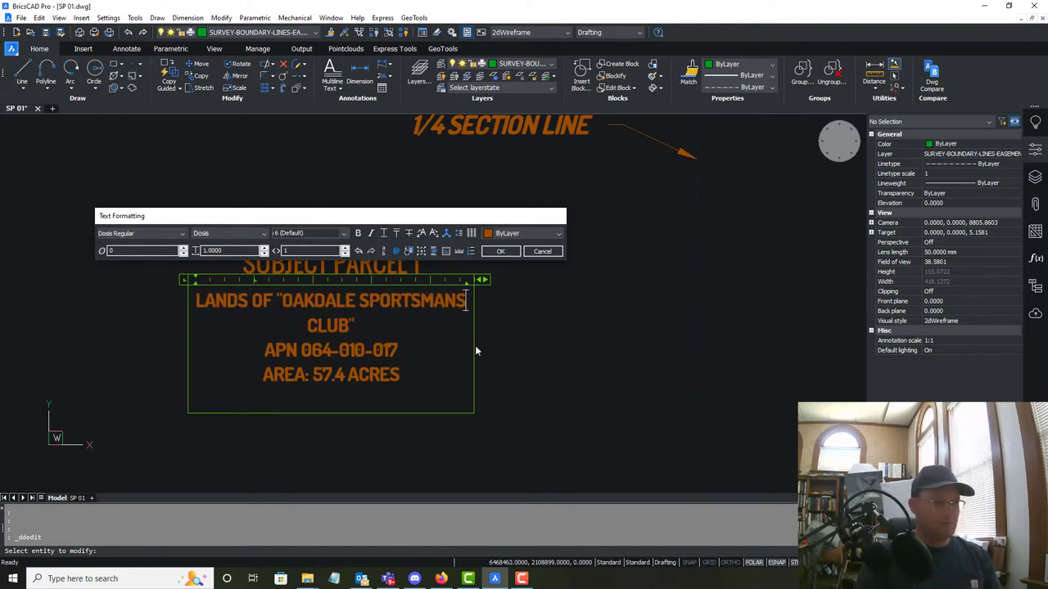
- Consult Firefox for the parcel's data, change the SUBJECT PARCEL 1 description's APN to 064-010-013 and save the text
{"action": "left_click", "coordinate": [441, 578]}
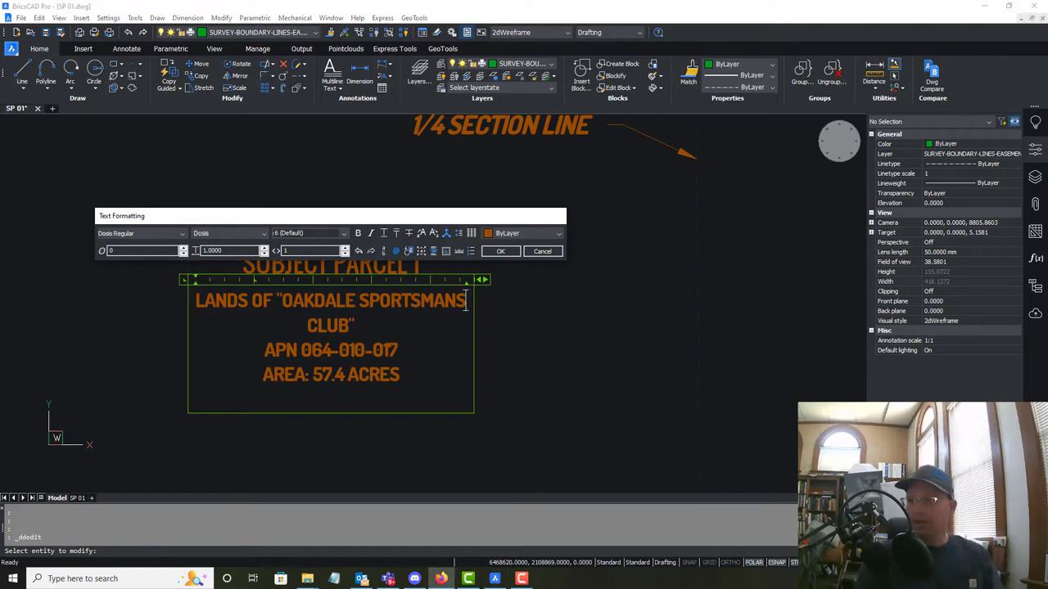
{"action": "left_click", "coordinate": [362, 356]}
{"action": "double_click", "coordinate": [404, 348]}
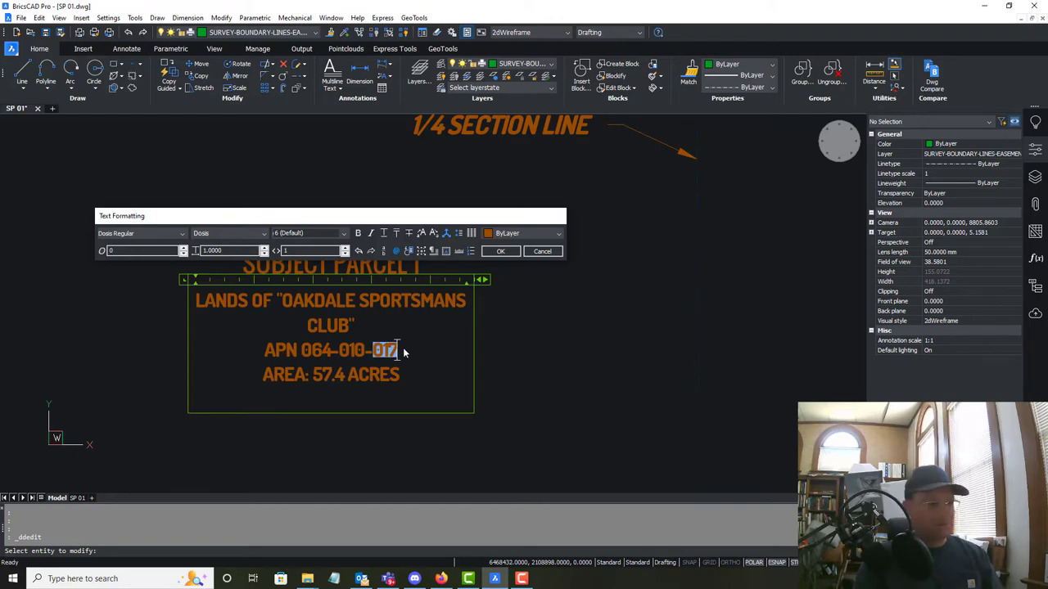
{"action": "triple_click", "coordinate": [396, 354]}
{"action": "left_click", "coordinate": [398, 356]}
{"action": "key", "text": "BackSpace"}
{"action": "type", "text": "3"}
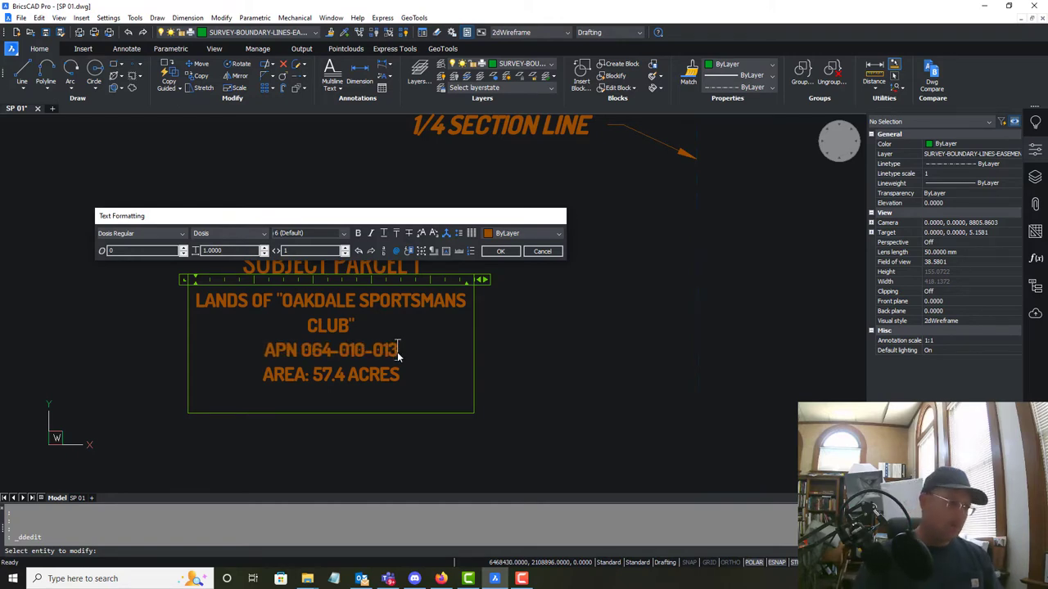
{"action": "left_click", "coordinate": [514, 251]}
{"action": "key", "text": "Escape"}
{"action": "scroll", "coordinate": [556, 344], "scroll_direction": "down", "scroll_amount": 6}
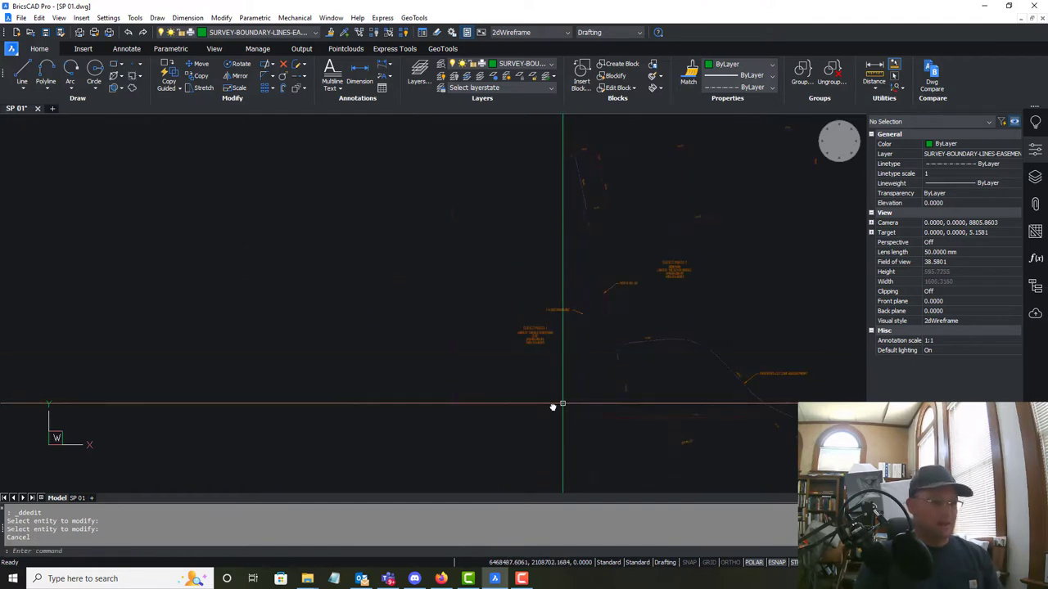
{"action": "type", "text": "pl"}
{"action": "key", "text": "Return"}
{"action": "scroll", "coordinate": [396, 272], "scroll_direction": "up", "scroll_amount": 5}
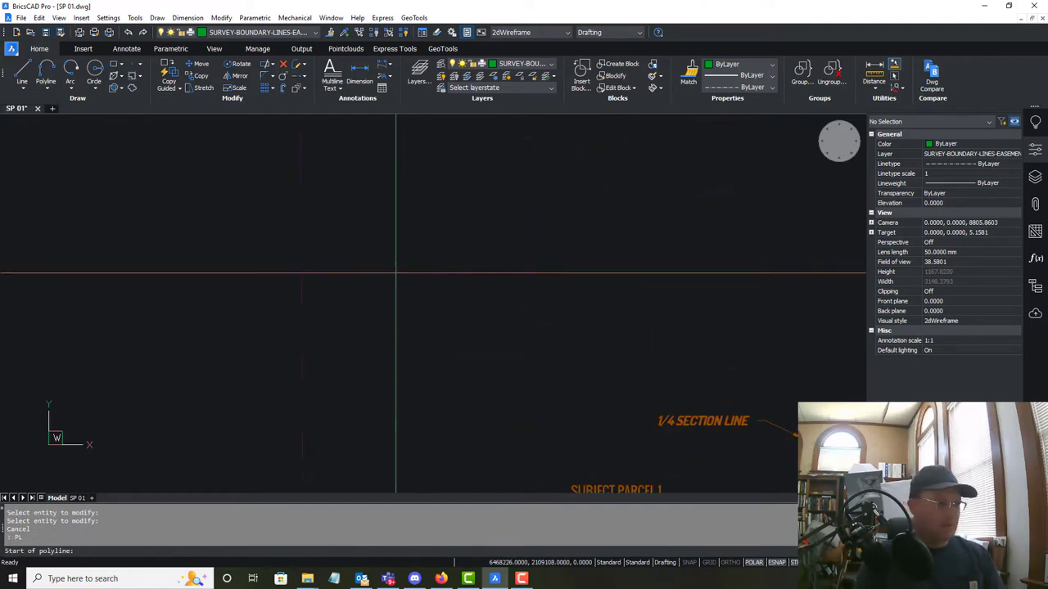
{"action": "left_click", "coordinate": [307, 275]}
{"action": "scroll", "coordinate": [507, 266], "scroll_direction": "down", "scroll_amount": 3}
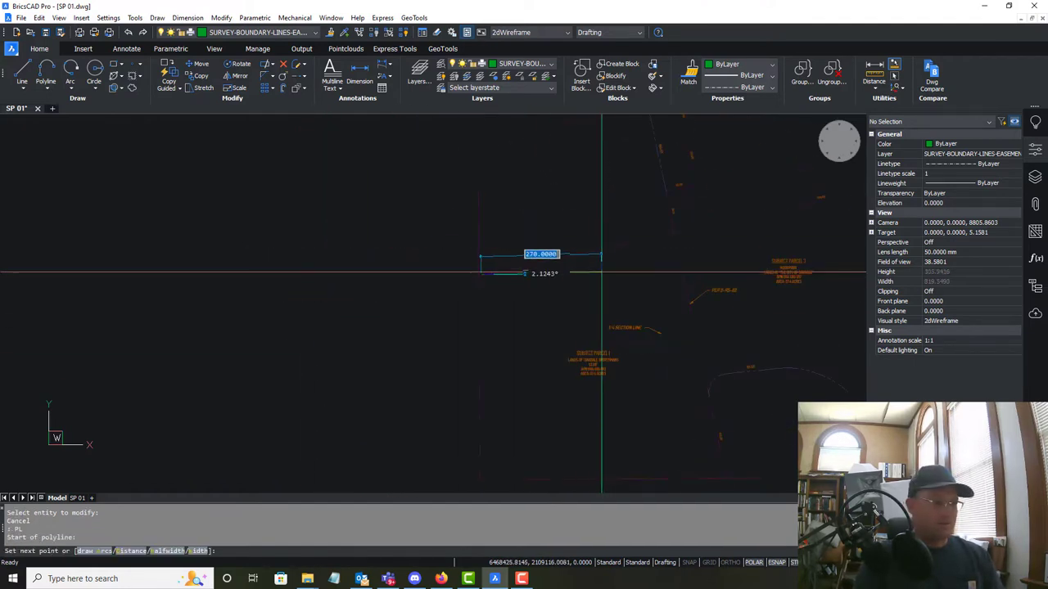
{"action": "key", "text": "Escape"}
- Trace the north, east and south sides of Subject Parcel 1 with a polyline, starting at its northwest corner
{"action": "scroll", "coordinate": [479, 283], "scroll_direction": "up", "scroll_amount": 5}
{"action": "key", "text": "Return"}
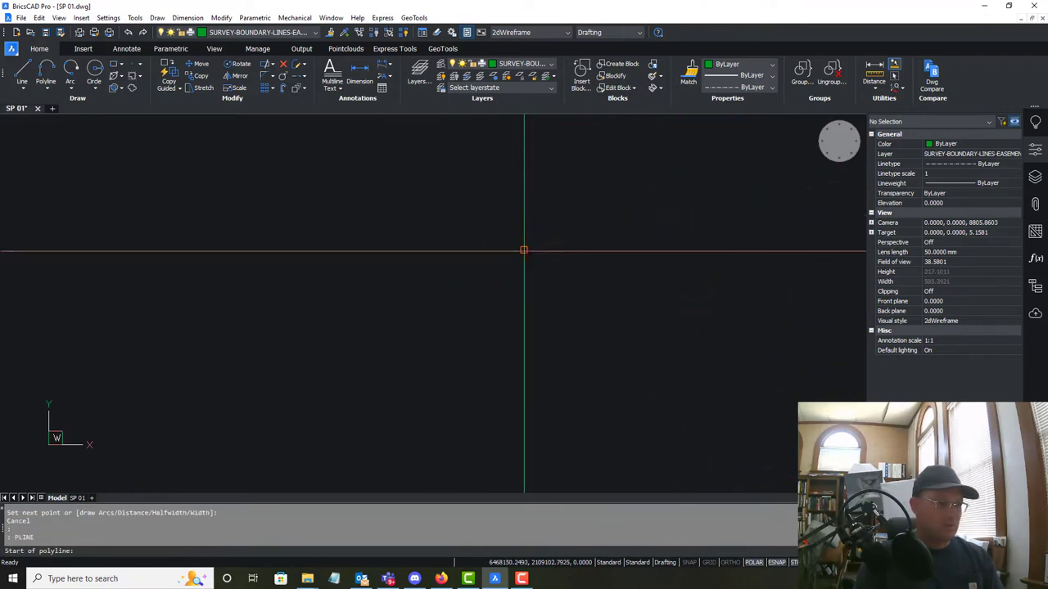
{"action": "left_click", "coordinate": [523, 250]}
{"action": "scroll", "coordinate": [603, 311], "scroll_direction": "down", "scroll_amount": 5}
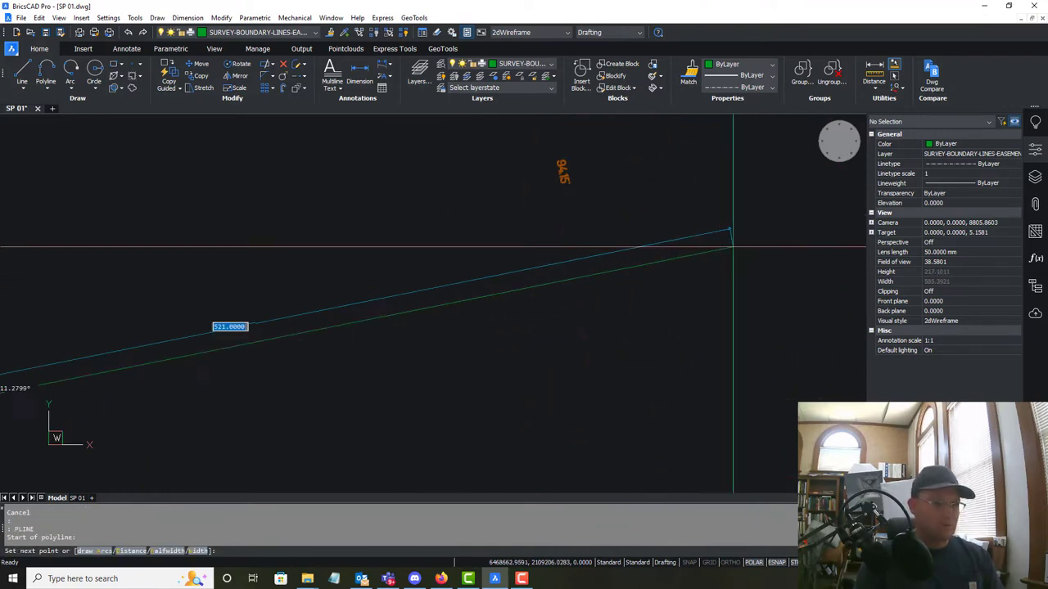
{"action": "left_click", "coordinate": [566, 262]}
{"action": "scroll", "coordinate": [629, 299], "scroll_direction": "down", "scroll_amount": 5}
{"action": "scroll", "coordinate": [623, 296], "scroll_direction": "down", "scroll_amount": 5}
{"action": "scroll", "coordinate": [634, 409], "scroll_direction": "up", "scroll_amount": 4}
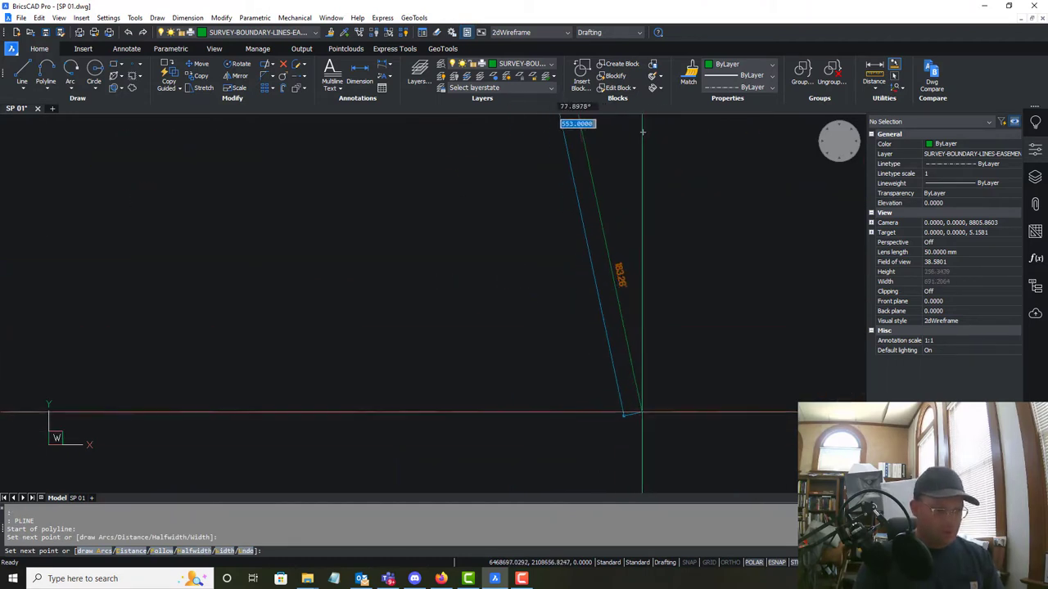
{"action": "left_click", "coordinate": [642, 131]}
{"action": "scroll", "coordinate": [718, 292], "scroll_direction": "down", "scroll_amount": 5}
{"action": "scroll", "coordinate": [588, 321], "scroll_direction": "up", "scroll_amount": 4}
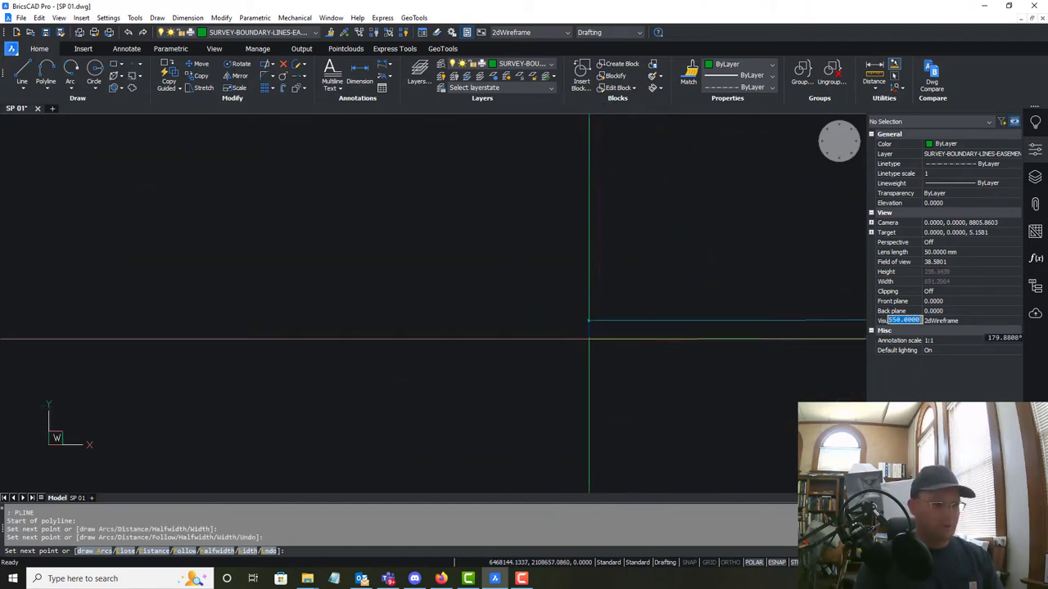
{"action": "left_click", "coordinate": [596, 338]}
- Complete the Subject Parcel 1 polyline along the west side back to its starting corner, undoing the misplaced vertex
{"action": "scroll", "coordinate": [606, 327], "scroll_direction": "down", "scroll_amount": 5}
{"action": "scroll", "coordinate": [514, 390], "scroll_direction": "up", "scroll_amount": 3}
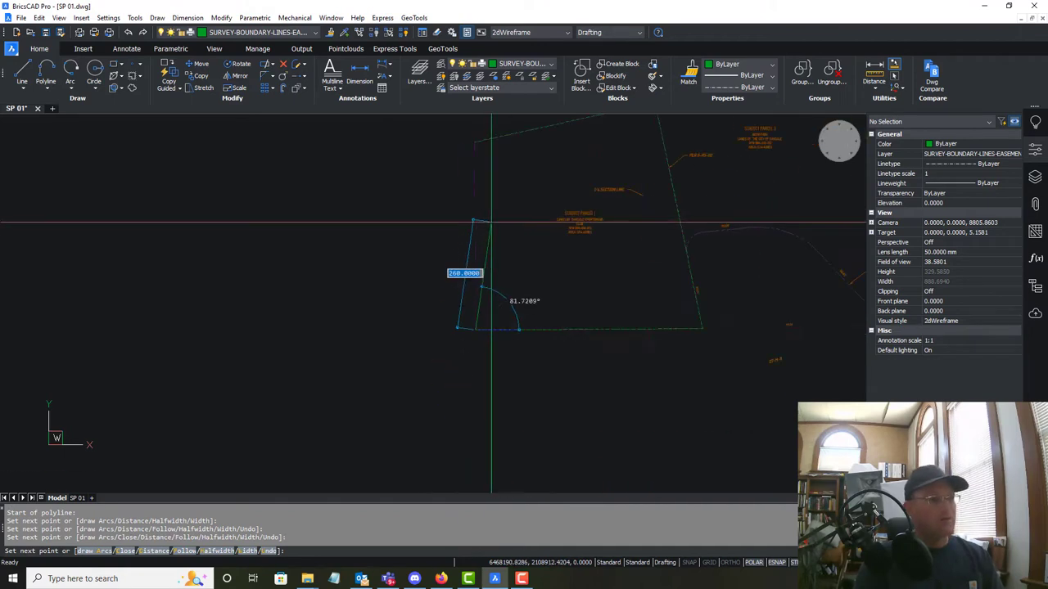
{"action": "scroll", "coordinate": [428, 216], "scroll_direction": "up", "scroll_amount": 4}
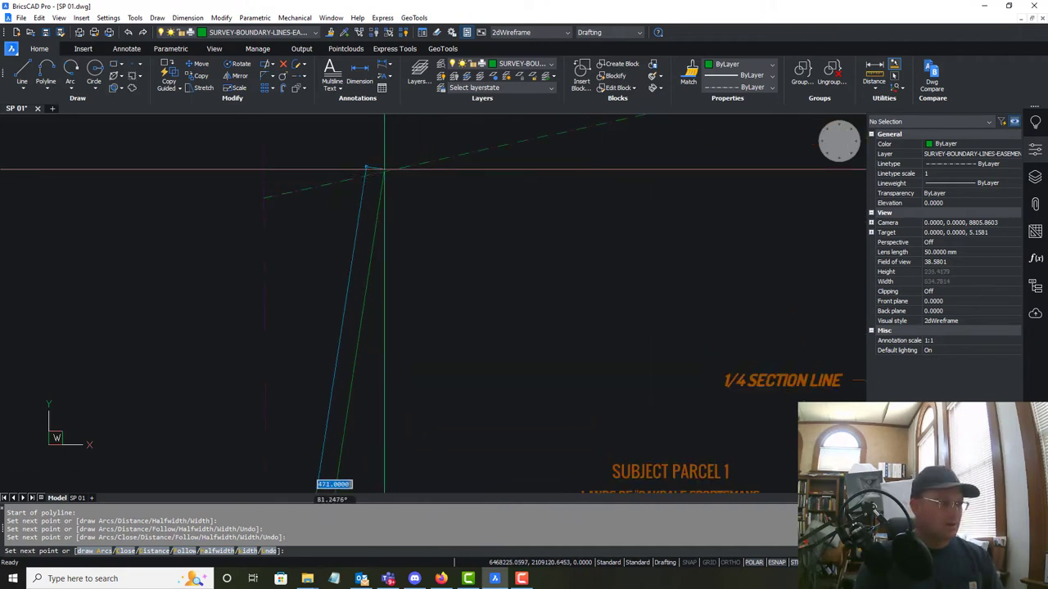
{"action": "left_click", "coordinate": [383, 170]}
{"action": "type", "text": "u"}
{"action": "key", "text": "Return"}
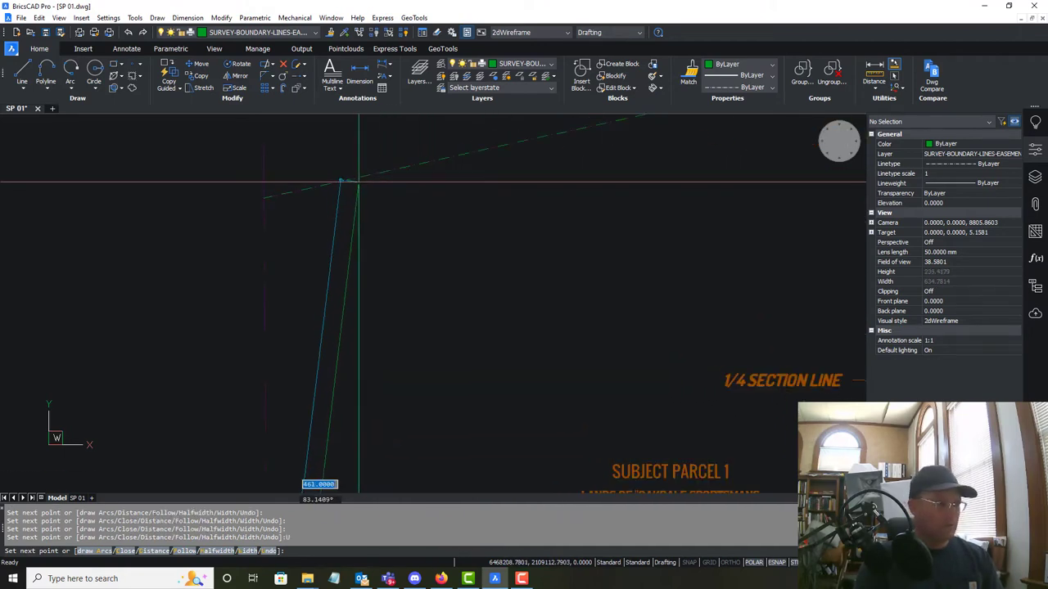
{"action": "left_click", "coordinate": [264, 198]}
{"action": "key", "text": "Return"}
- Select the Subject Parcel 1 boundary polyline and check its area in the properties
{"action": "scroll", "coordinate": [468, 193], "scroll_direction": "down", "scroll_amount": 5}
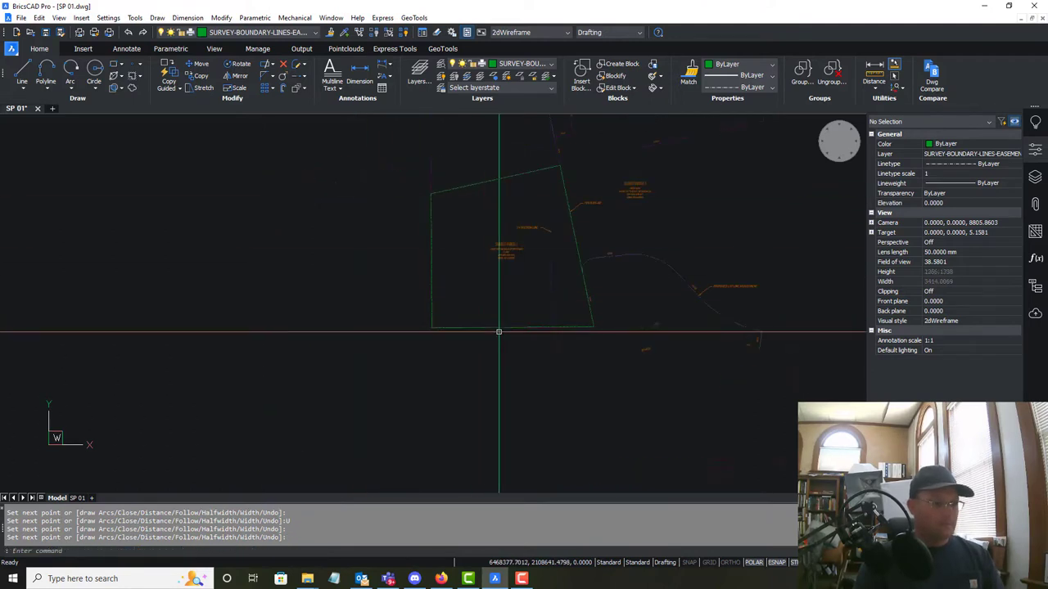
{"action": "left_click", "coordinate": [496, 327]}
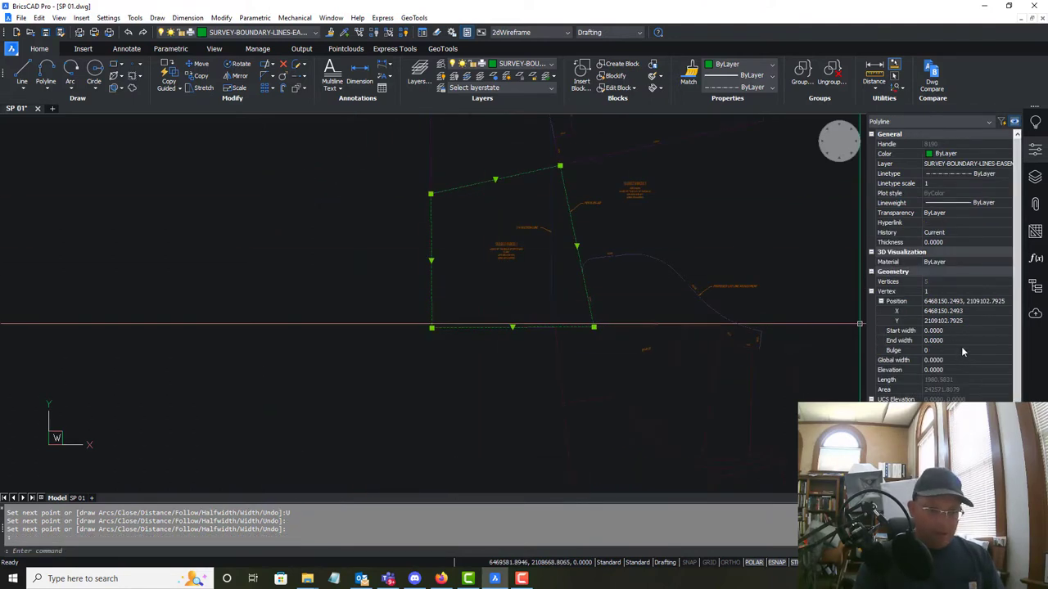
{"action": "scroll", "coordinate": [961, 346], "scroll_direction": "down", "scroll_amount": 1}
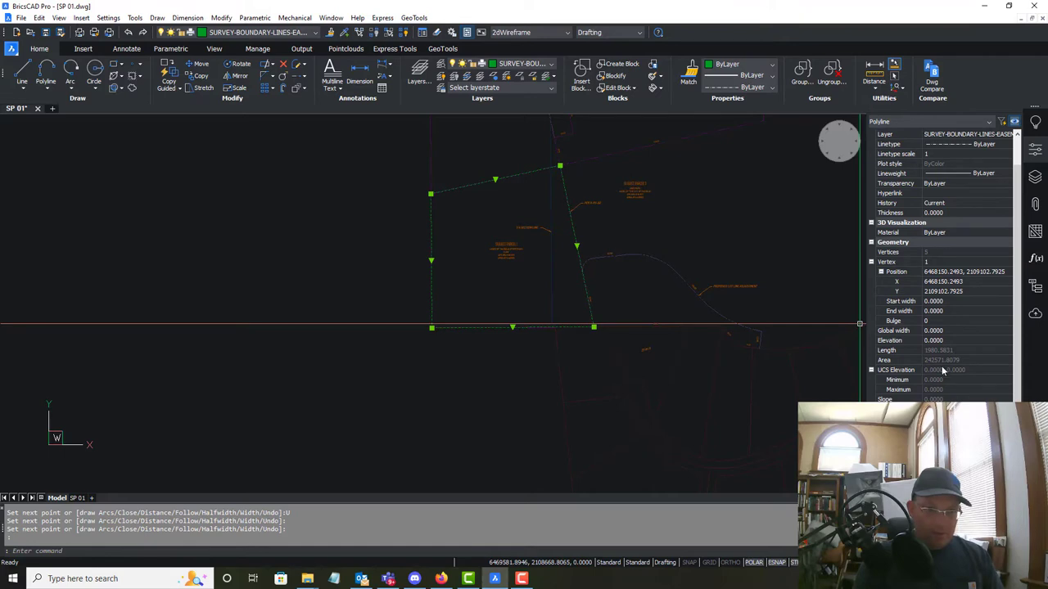
- Open the Calculator and move its window clear of the area value in the polyline's properties
{"action": "left_click", "coordinate": [163, 581]}
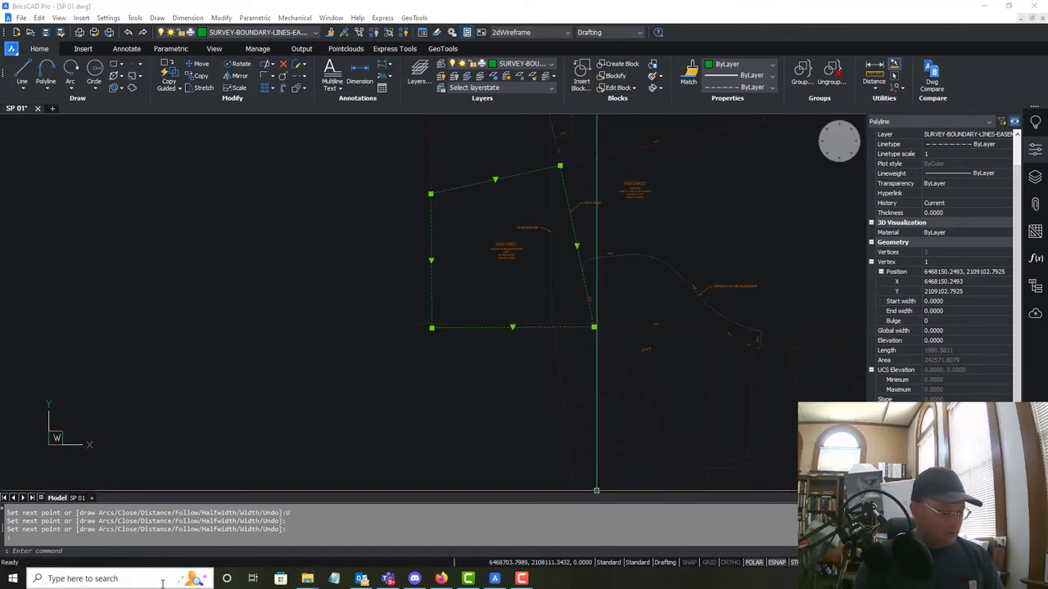
{"action": "type", "text": "CALC"}
{"action": "key", "text": "Return"}
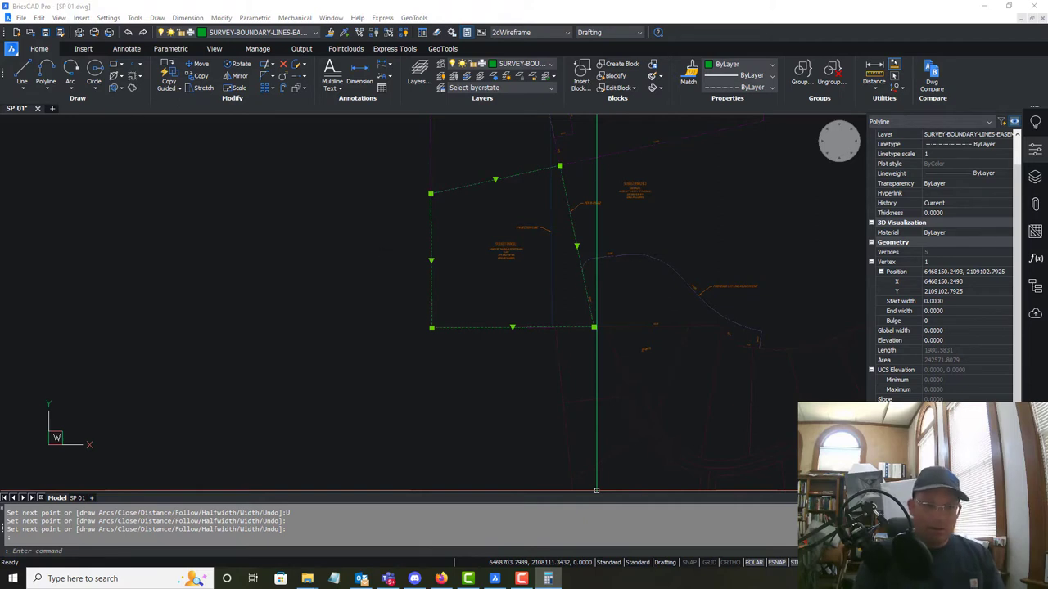
{"action": "left_click_drag", "start_coordinate": [568, 240], "coordinate": [423, 136]}
{"action": "type", "text": "242"}
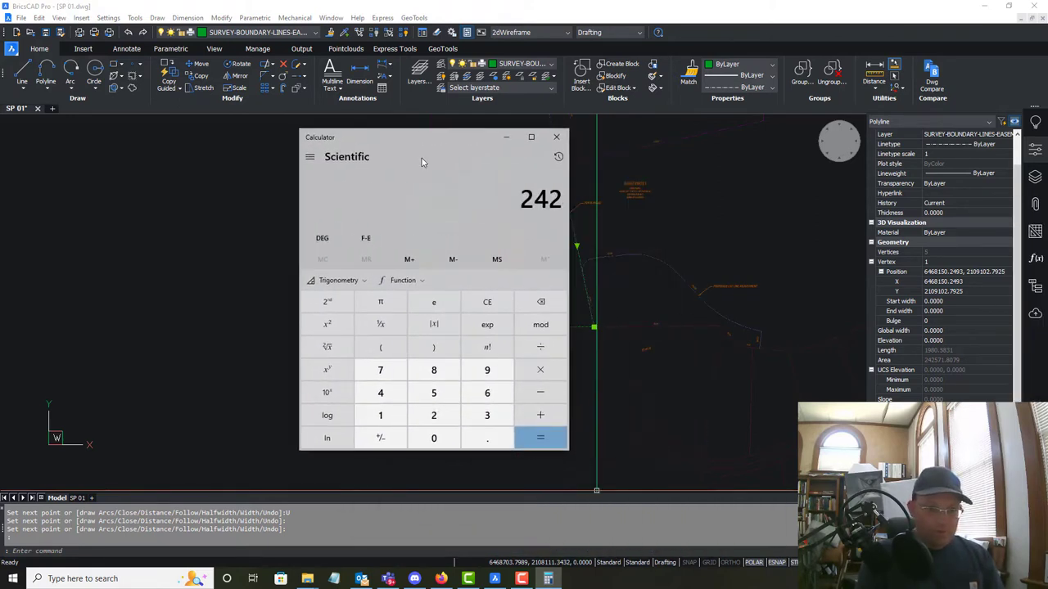
{"action": "type", "text": "571.80"}
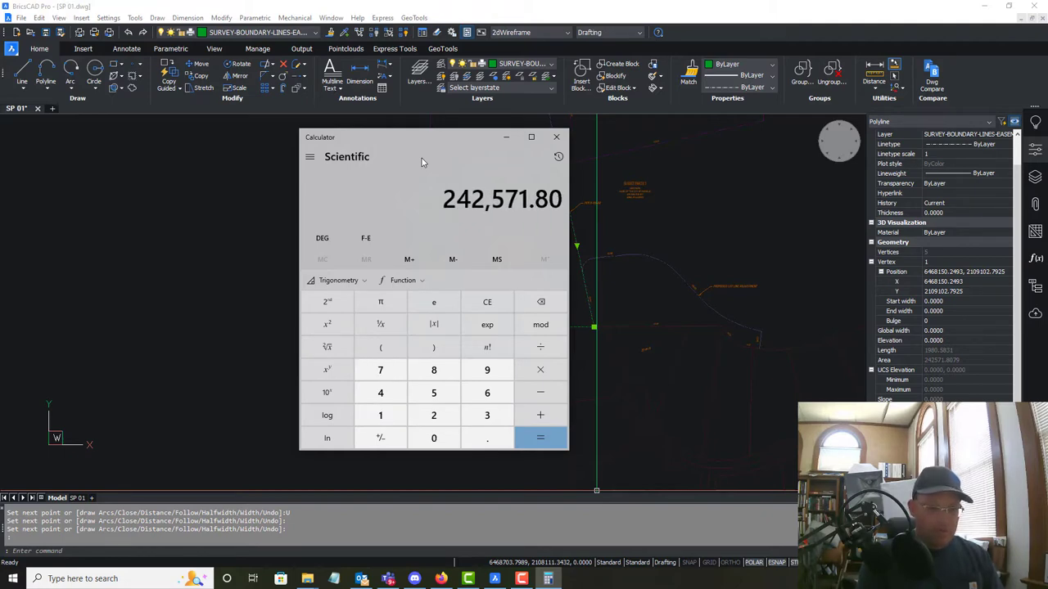
{"action": "type", "text": "/4"}
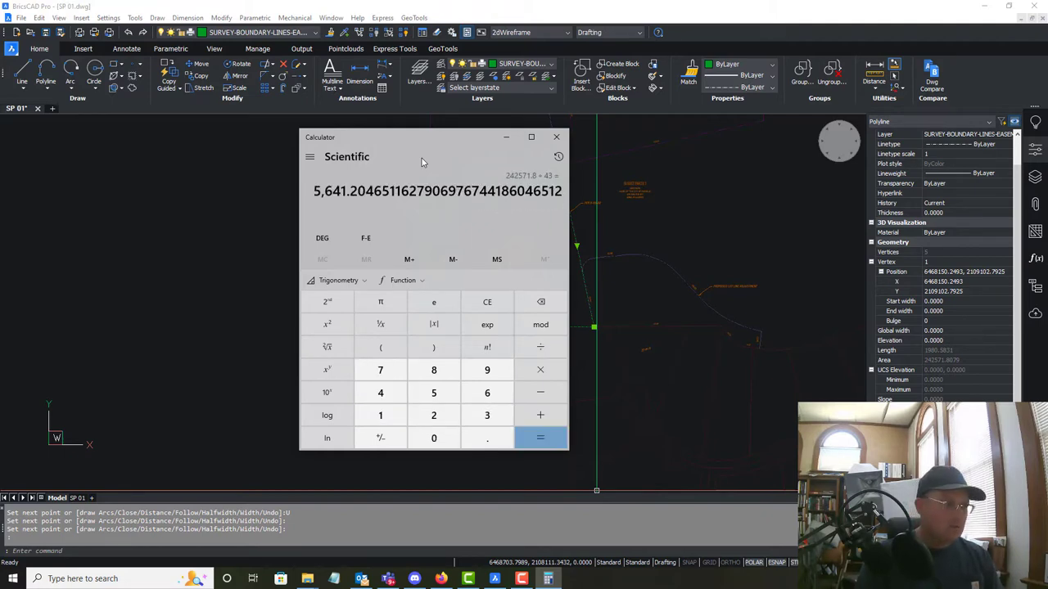
{"action": "left_click", "coordinate": [488, 303]}
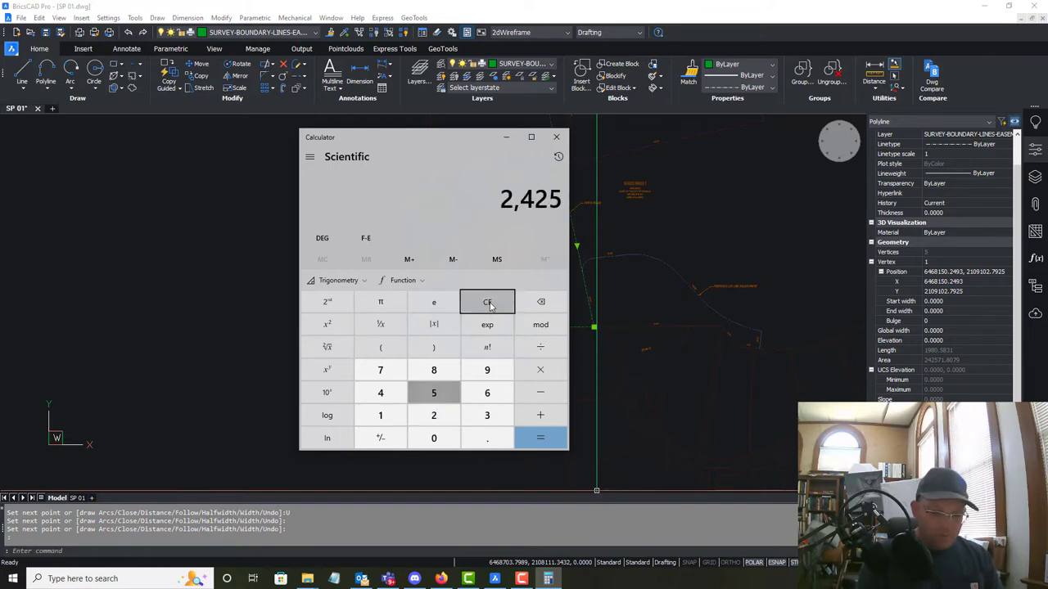
- Convert the Subject Parcel 1 area to acres by dividing 242571.8 by 43560, and close the Calculator
{"action": "type", "text": "242571.8/"}
{"action": "type", "text": "43560"}
{"action": "key", "text": "Return"}
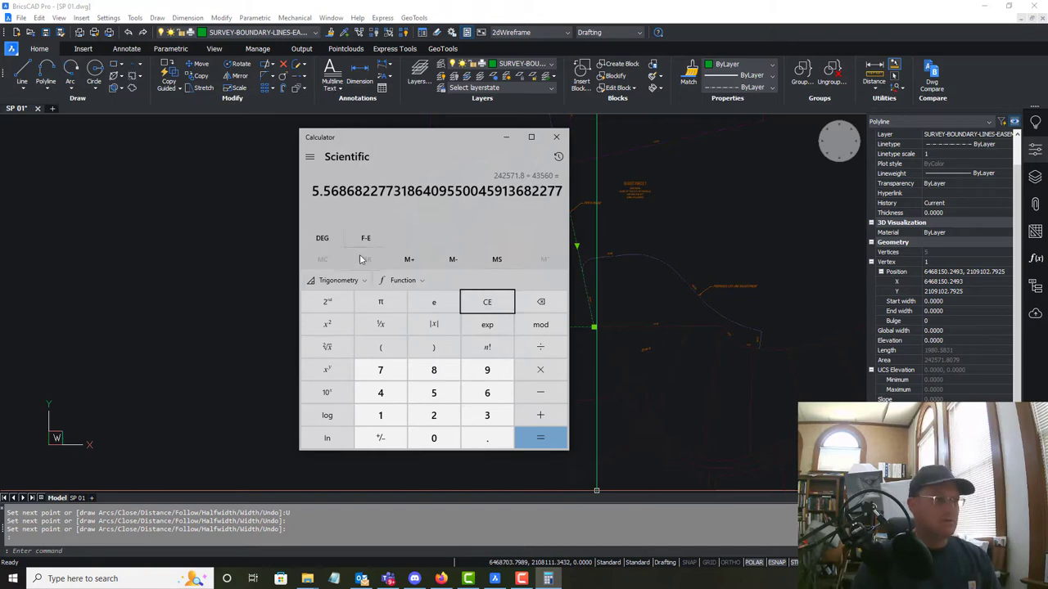
{"action": "left_click", "coordinate": [556, 138]}
- Change the area in the SUBJECT PARCEL 1 description to 5.6 ACRES and save the text
{"action": "scroll", "coordinate": [524, 259], "scroll_direction": "up", "scroll_amount": 6}
{"action": "key", "text": "Escape"}
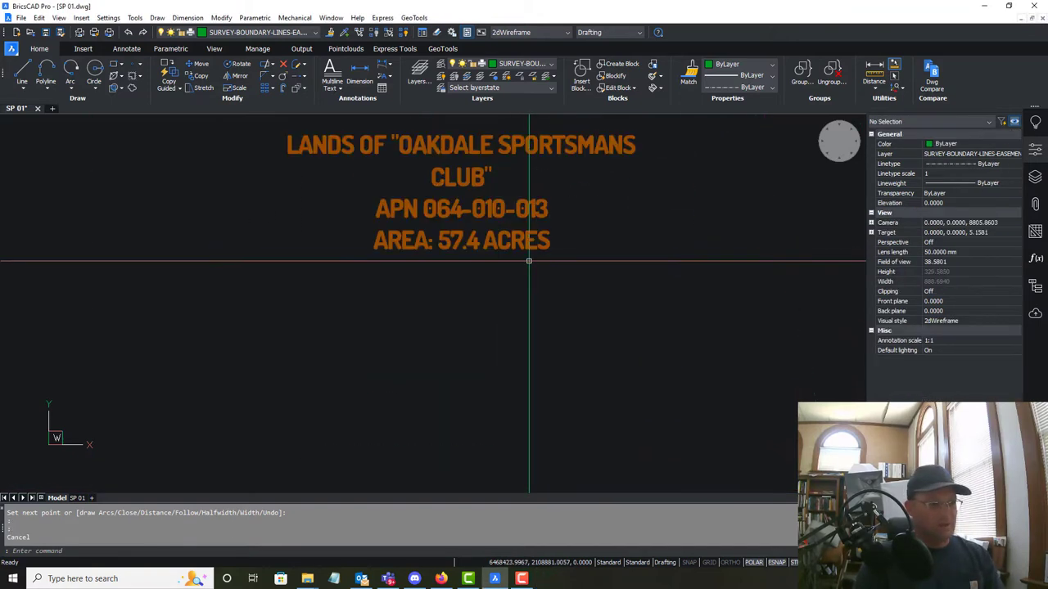
{"action": "double_click", "coordinate": [484, 246]}
{"action": "key", "text": "Delete"}
{"action": "key", "text": "Delete"}
{"action": "key", "text": "BackSpace"}
{"action": "type", "text": ".6"}
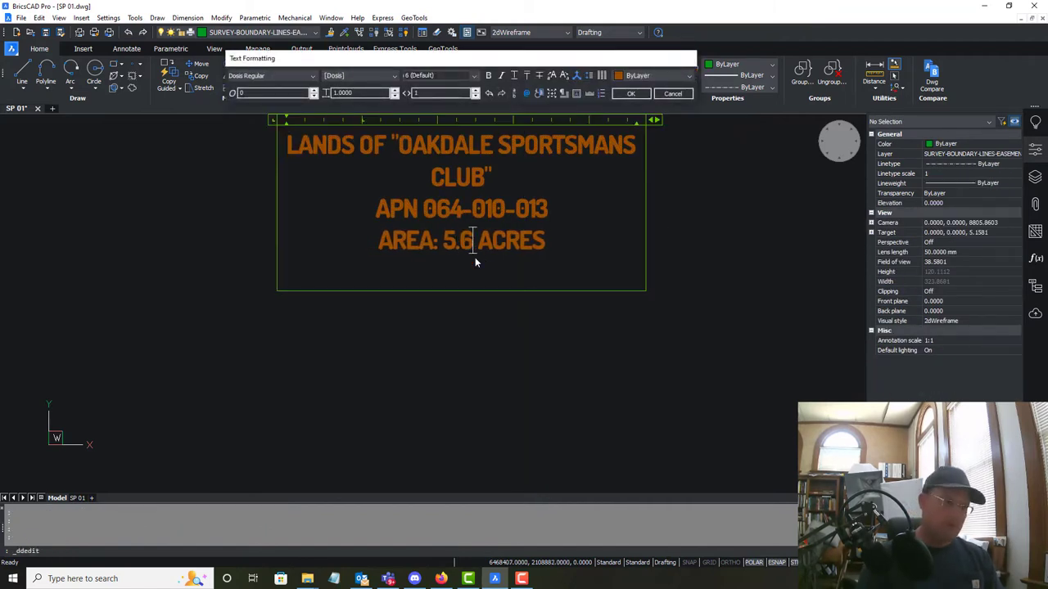
{"action": "left_click", "coordinate": [535, 350]}
{"action": "scroll", "coordinate": [536, 343], "scroll_direction": "down", "scroll_amount": 5}
{"action": "scroll", "coordinate": [509, 297], "scroll_direction": "up", "scroll_amount": 3}
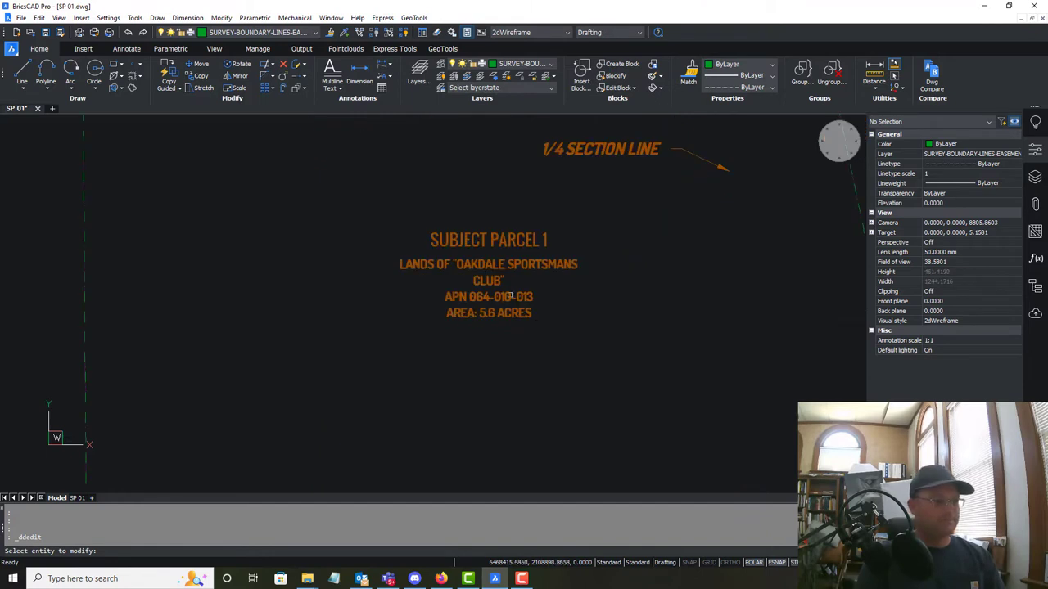
{"action": "key", "text": "Escape"}
- Delete the temporary polyline traced around Subject Parcel 1
{"action": "scroll", "coordinate": [549, 298], "scroll_direction": "down", "scroll_amount": 4}
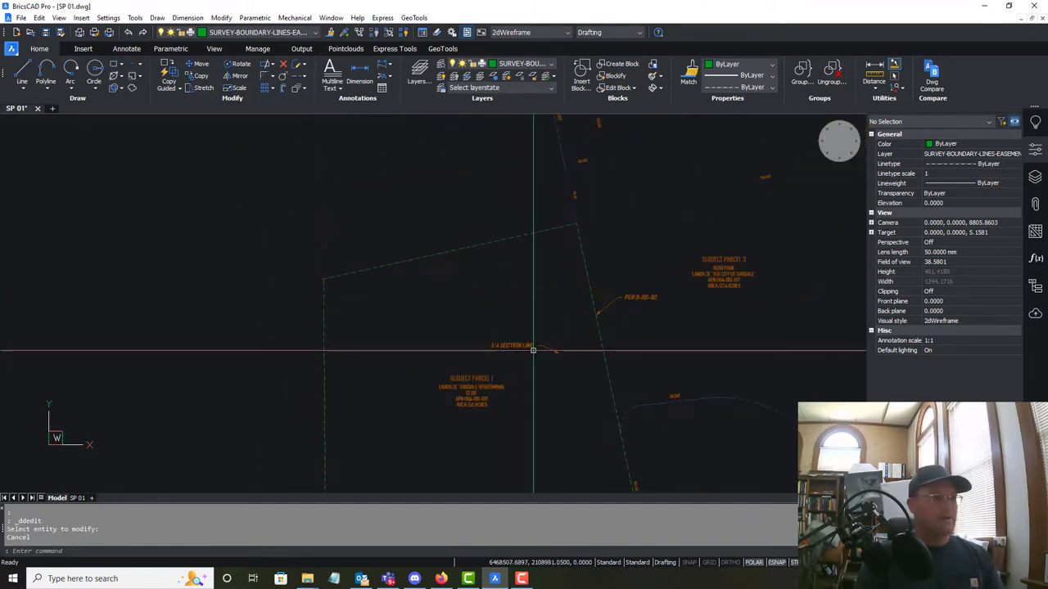
{"action": "left_click", "coordinate": [505, 240]}
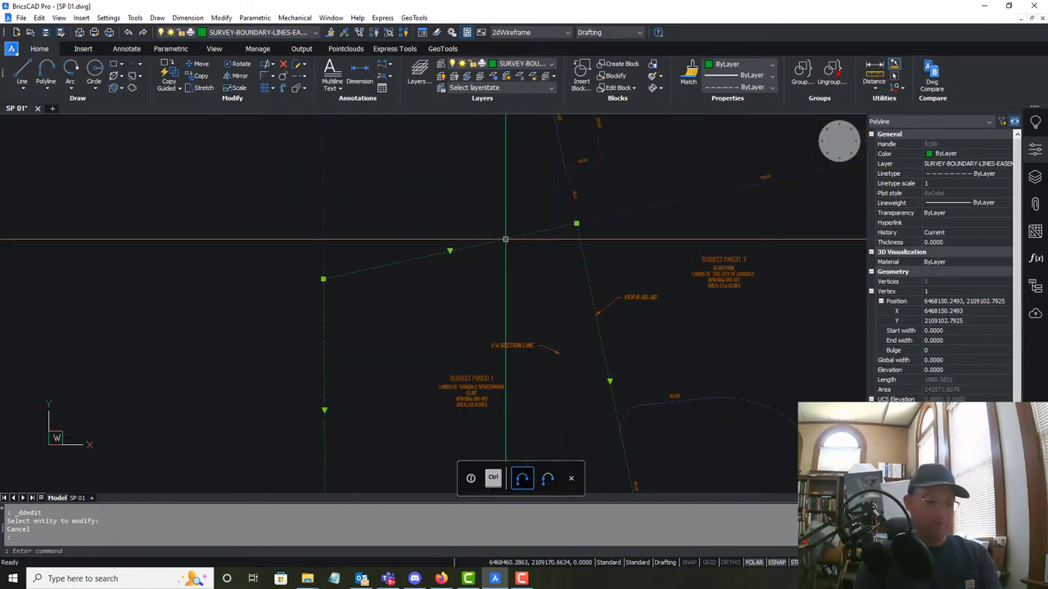
{"action": "key", "text": "Delete"}
- Copy the SUBJECT PARCEL 1 title and description into the Oakdale Sportsmans Club parcel directly to the north
{"action": "scroll", "coordinate": [505, 303], "scroll_direction": "down", "scroll_amount": 3}
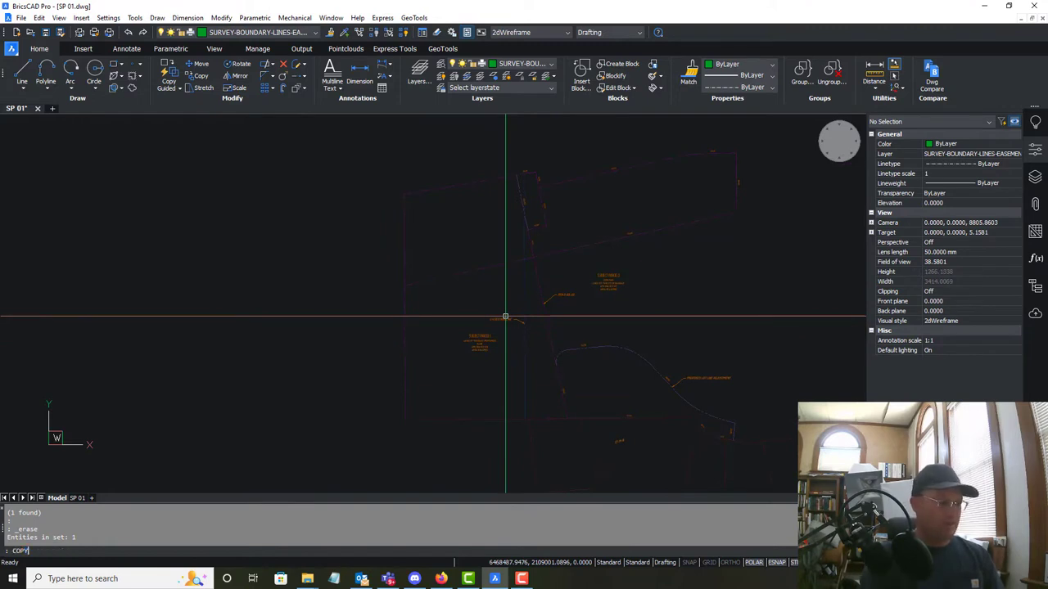
{"action": "type", "text": "COPY"}
{"action": "key", "text": "Return"}
{"action": "scroll", "coordinate": [508, 319], "scroll_direction": "up", "scroll_amount": 5}
{"action": "left_click", "coordinate": [393, 384]}
{"action": "key", "text": "Return"}
{"action": "left_click", "coordinate": [389, 383]}
{"action": "middle_click_drag", "start_coordinate": [417, 343], "coordinate": [444, 467]}
{"action": "scroll", "coordinate": [390, 304], "scroll_direction": "down", "scroll_amount": 5}
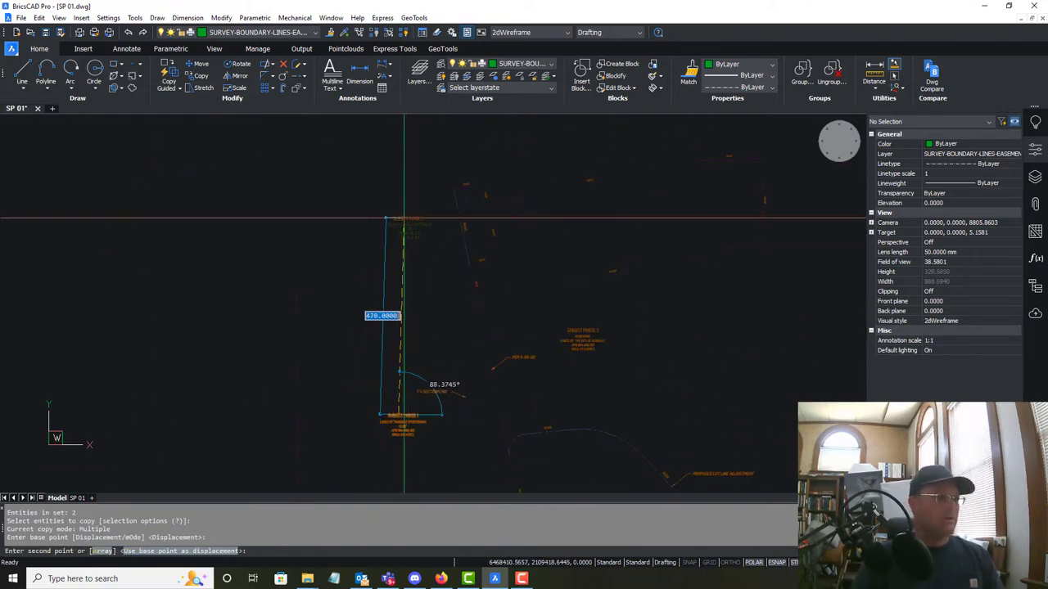
{"action": "scroll", "coordinate": [411, 208], "scroll_direction": "up", "scroll_amount": 3}
{"action": "left_click", "coordinate": [360, 278]}
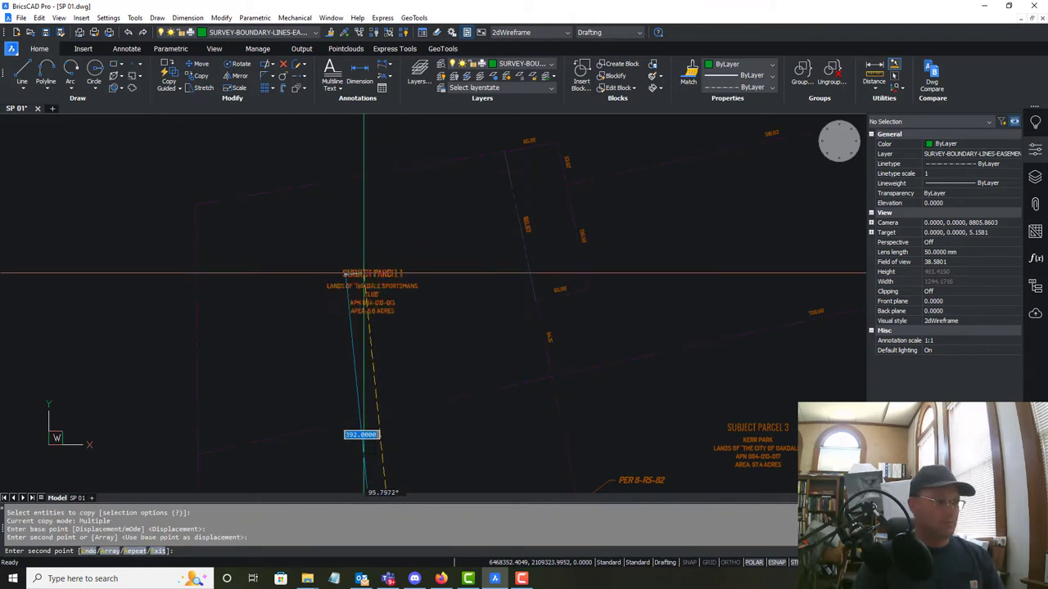
{"action": "key", "text": "Escape"}
- Change the copied title in the northern parcel to SUBJECT PARCEL 2 and save the text
{"action": "scroll", "coordinate": [398, 284], "scroll_direction": "up", "scroll_amount": 4}
{"action": "double_click", "coordinate": [391, 285]}
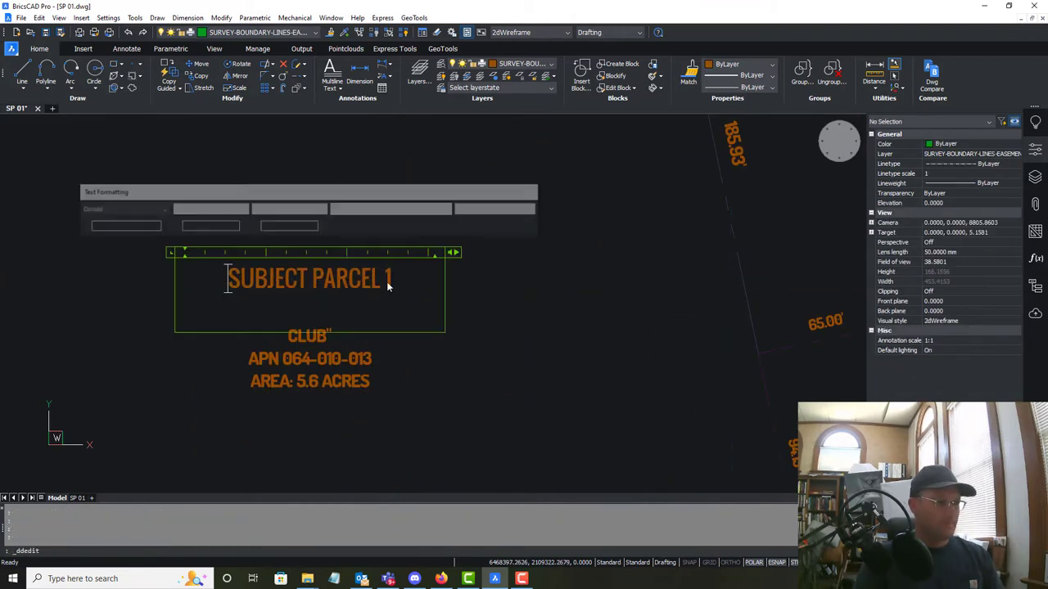
{"action": "type", "text": "2"}
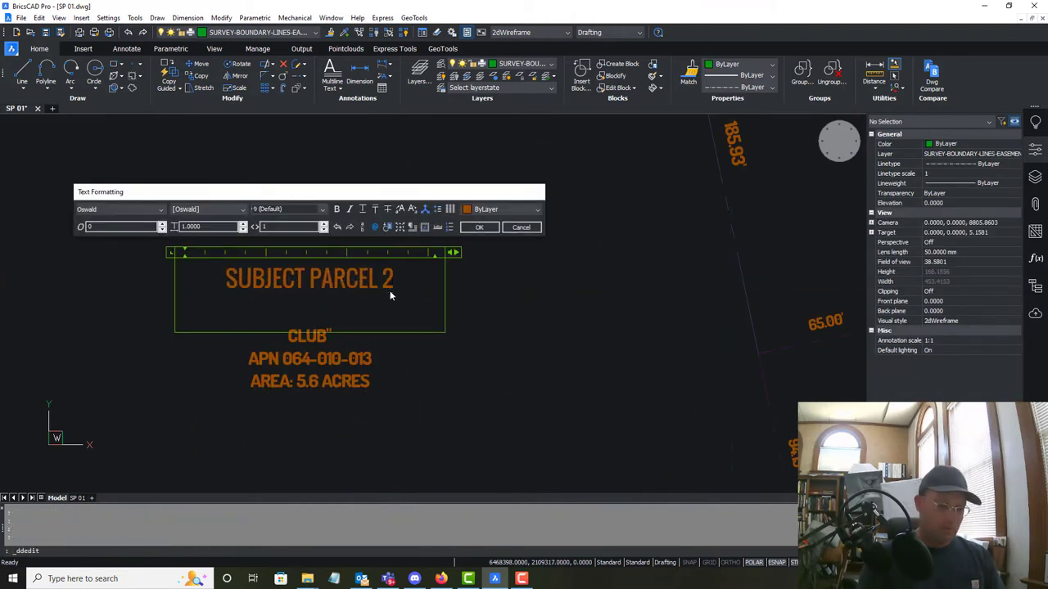
{"action": "left_click", "coordinate": [505, 378]}
{"action": "scroll", "coordinate": [543, 382], "scroll_direction": "down", "scroll_amount": 5}
{"action": "key", "text": "Escape"}
- Trace a polyline from Subject Parcel 2's southwest corner along the south side, up the 94.15' line and across the 65.00' jog
{"action": "middle_click_drag", "start_coordinate": [491, 419], "coordinate": [491, 377]}
{"action": "type", "text": "P"}
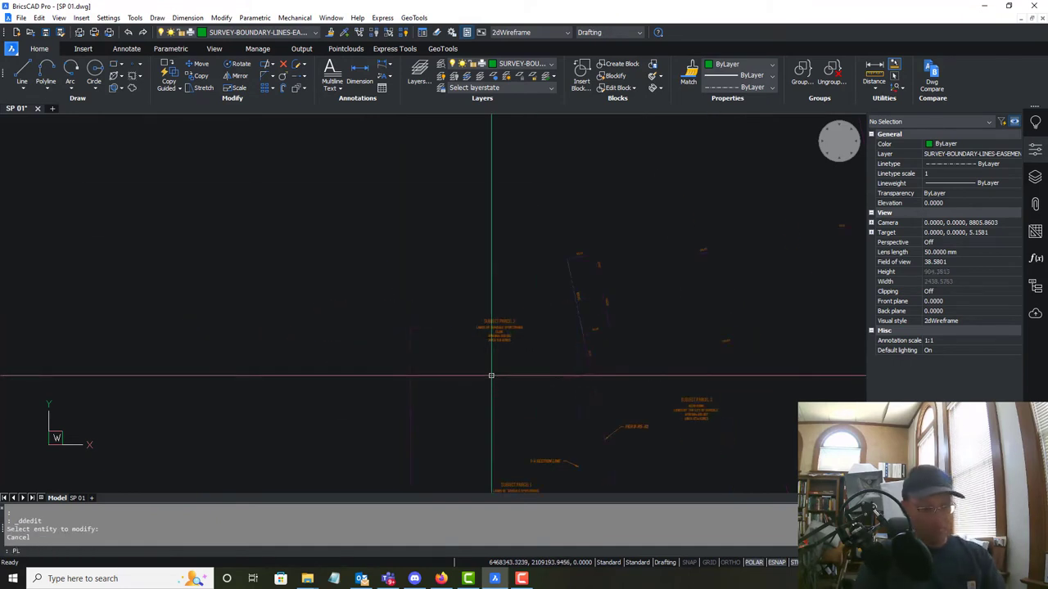
{"action": "type", "text": "L"}
{"action": "key", "text": "Return"}
{"action": "left_click", "coordinate": [410, 413]}
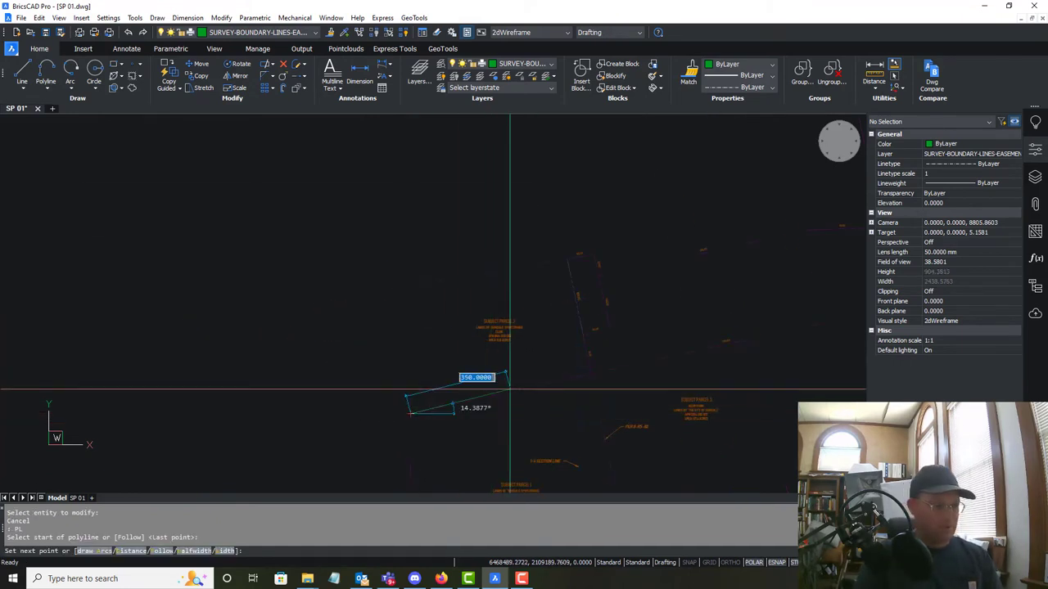
{"action": "scroll", "coordinate": [452, 403], "scroll_direction": "up", "scroll_amount": 5}
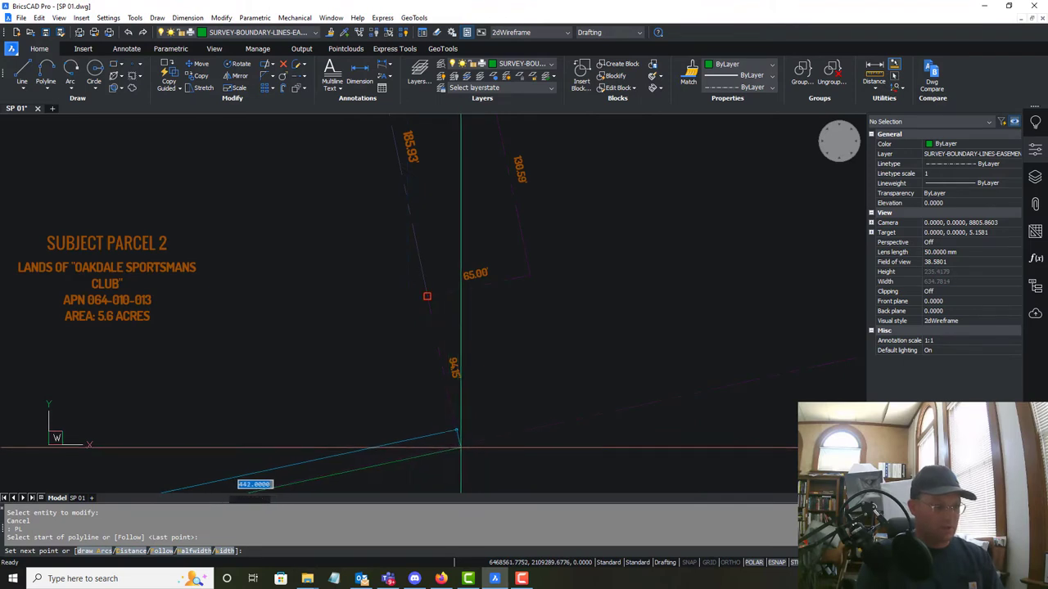
{"action": "type", "text": "IN"}
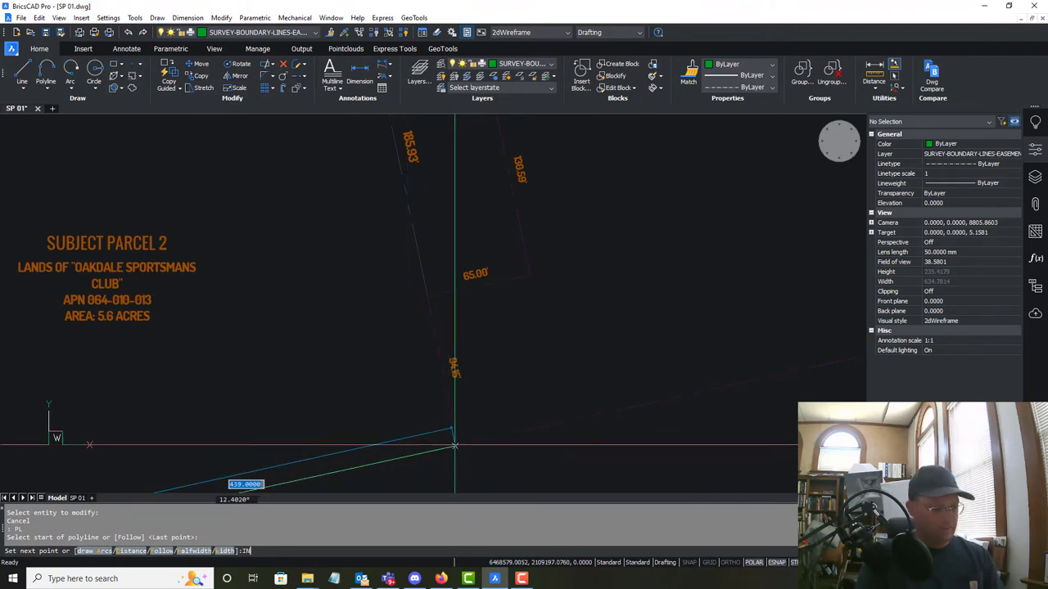
{"action": "type", "text": "T"}
{"action": "key", "text": "Return"}
{"action": "scroll", "coordinate": [454, 446], "scroll_direction": "down", "scroll_amount": 5}
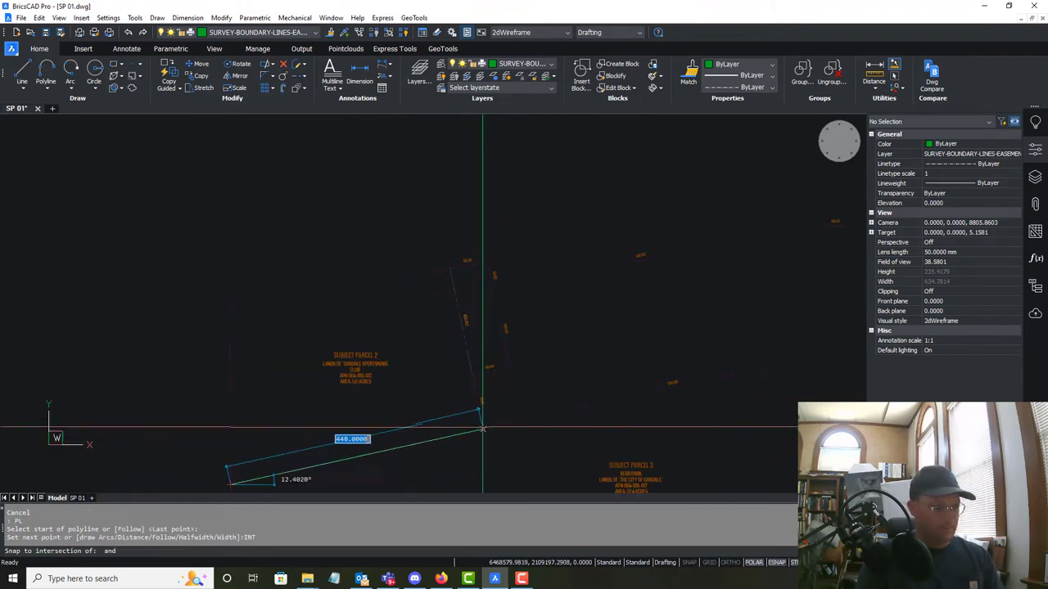
{"action": "left_click", "coordinate": [481, 428]}
{"action": "scroll", "coordinate": [483, 368], "scroll_direction": "up", "scroll_amount": 5}
{"action": "left_click", "coordinate": [454, 385]}
{"action": "left_click", "coordinate": [555, 365]}
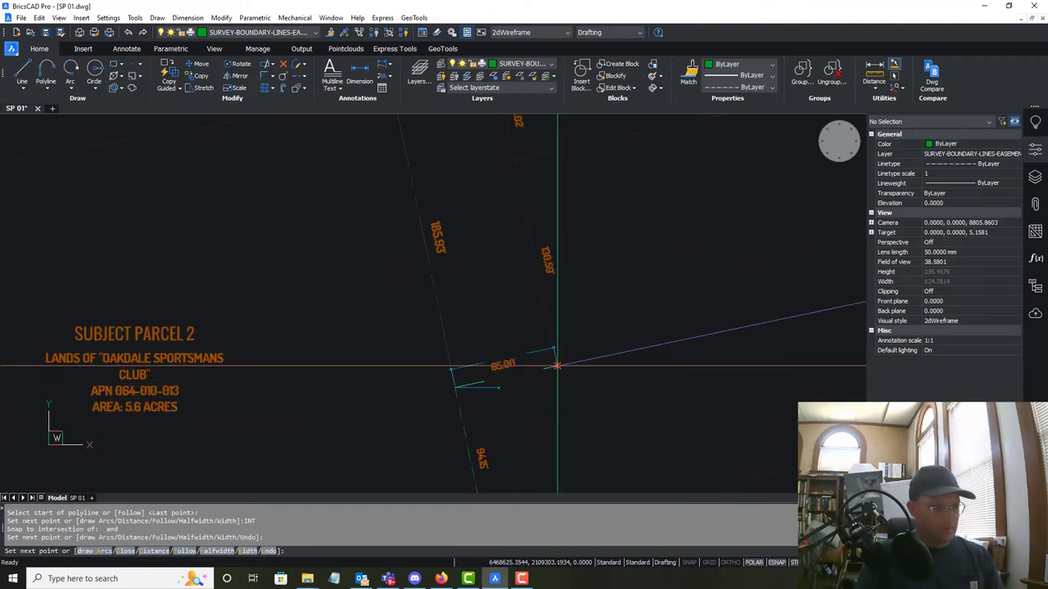
- Complete the Subject Parcel 2 polyline up the east side, along the north side and down the west side to its starting corner
{"action": "scroll", "coordinate": [546, 352], "scroll_direction": "down", "scroll_amount": 5}
{"action": "scroll", "coordinate": [562, 264], "scroll_direction": "up", "scroll_amount": 5}
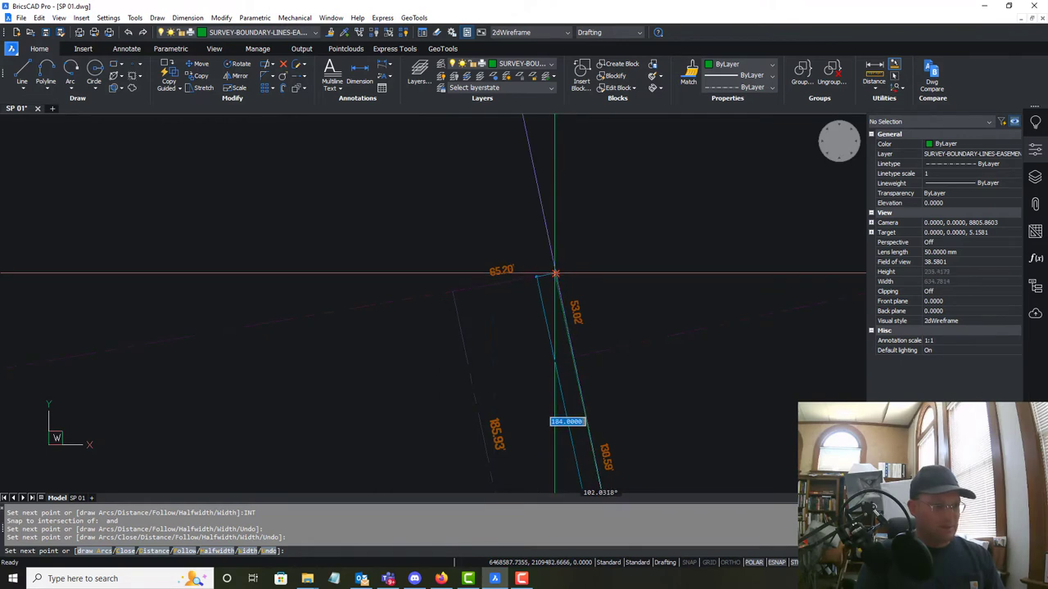
{"action": "left_click", "coordinate": [559, 273]}
{"action": "scroll", "coordinate": [556, 275], "scroll_direction": "down", "scroll_amount": 5}
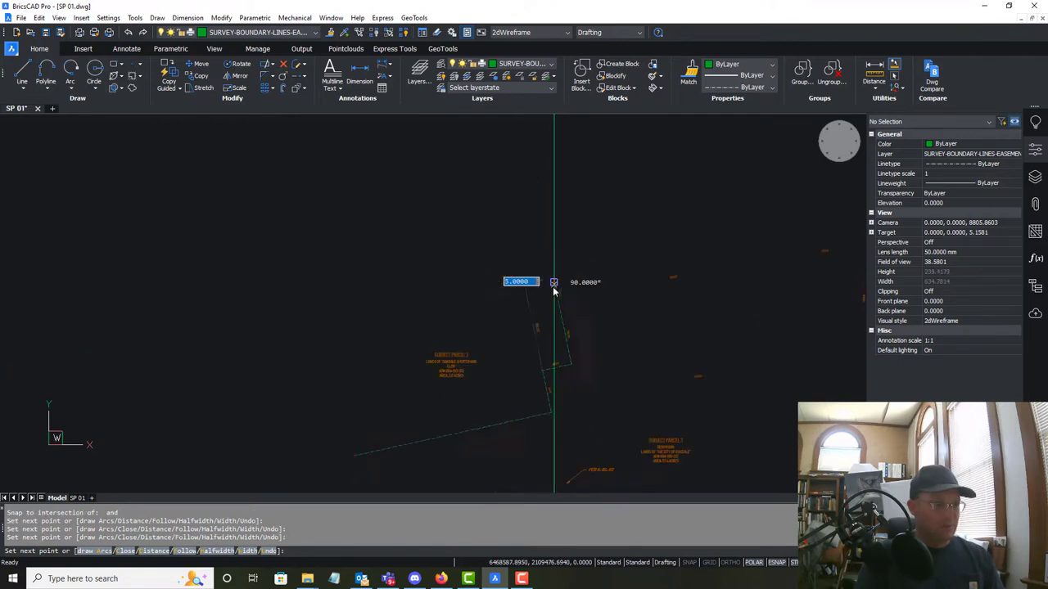
{"action": "scroll", "coordinate": [300, 324], "scroll_direction": "up", "scroll_amount": 3}
{"action": "left_click", "coordinate": [593, 286]}
{"action": "middle_click_drag", "start_coordinate": [650, 409], "coordinate": [561, 197]}
{"action": "left_click", "coordinate": [506, 348]}
{"action": "key", "text": "Return"}
- Select the Subject Parcel 2 polyline to read its area and use the Calculator to divide 131002.32 by 43560 for acres
{"action": "left_click", "coordinate": [678, 309]}
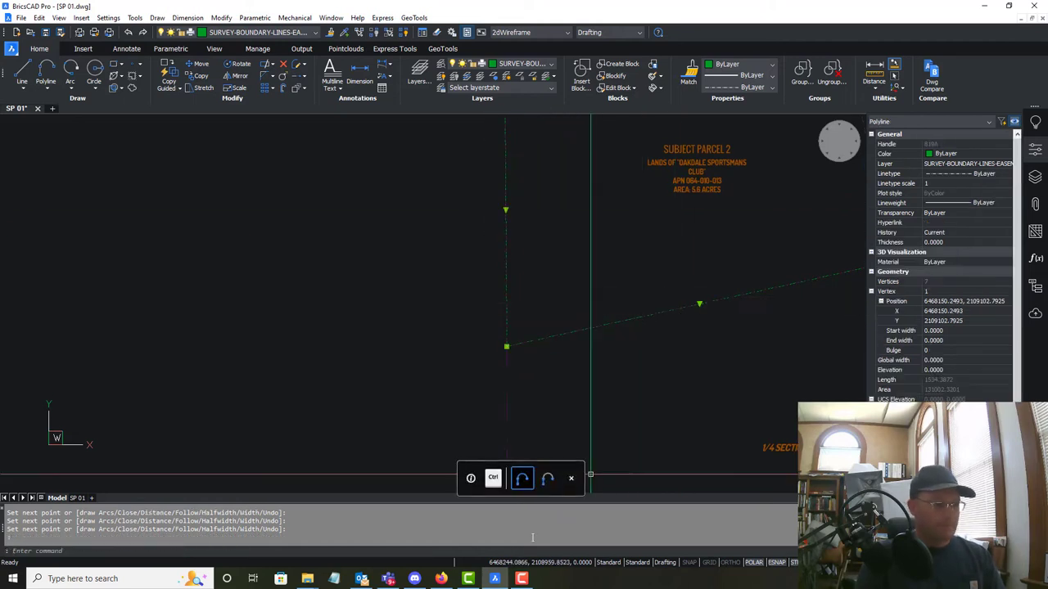
{"action": "key", "text": "super"}
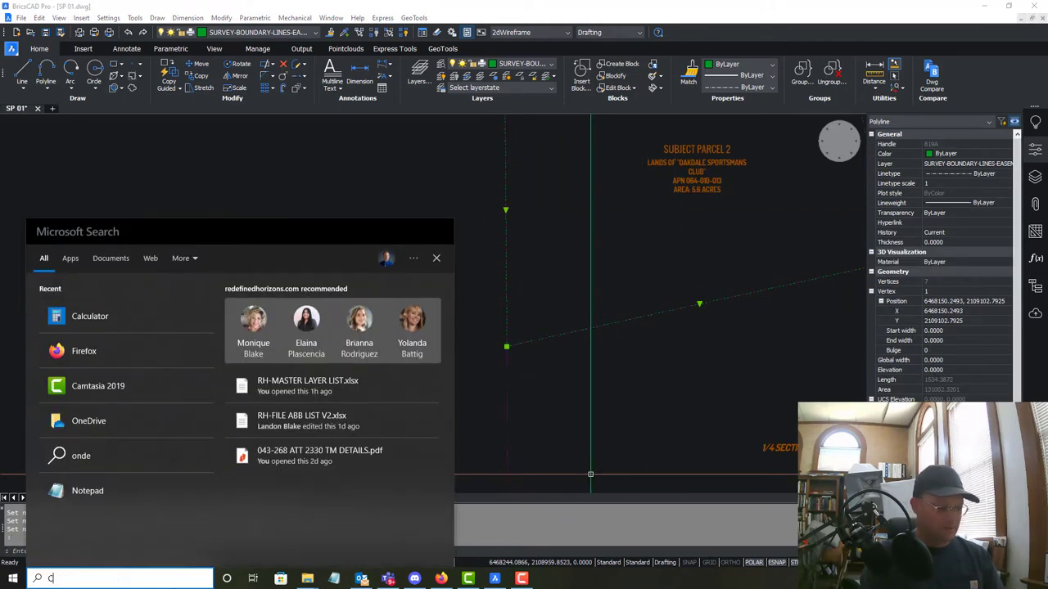
{"action": "type", "text": "CALC"}
{"action": "key", "text": "Return"}
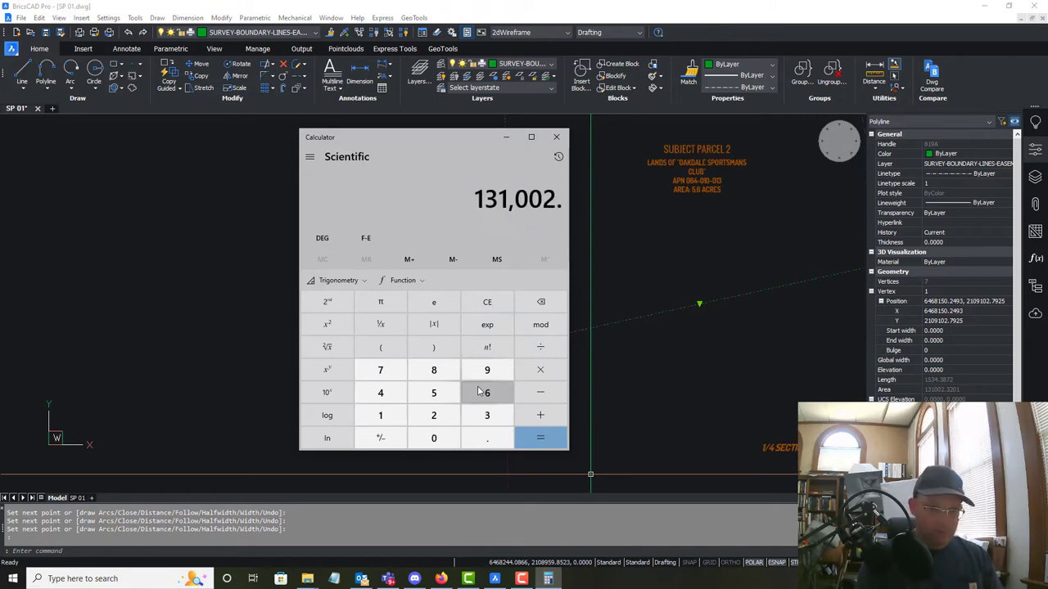
{"action": "type", "text": "60"}
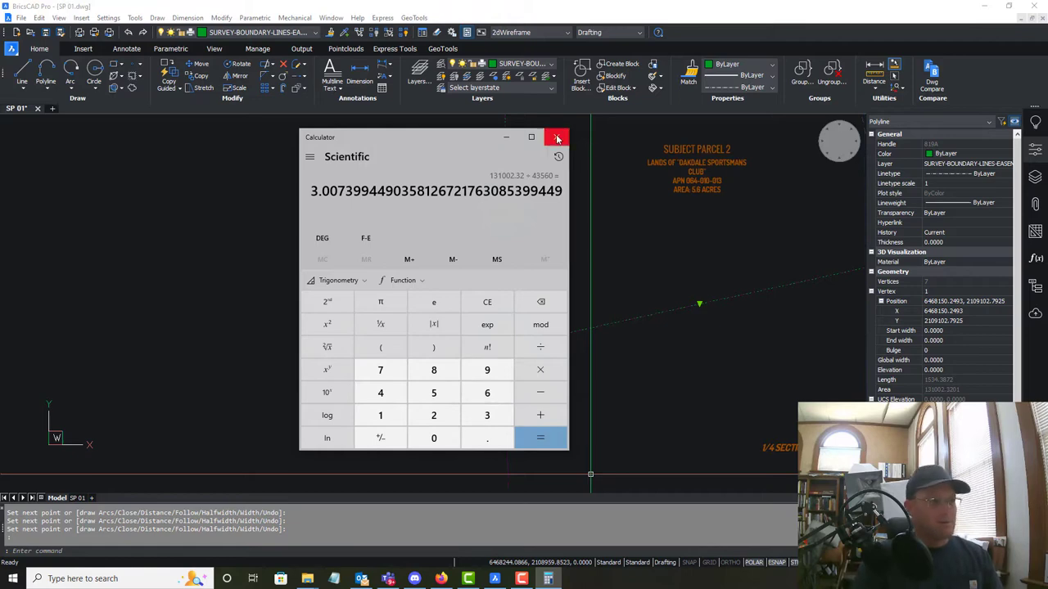
{"action": "left_click", "coordinate": [554, 138]}
- Delete the temporary polyline traced around Subject Parcel 2
{"action": "key", "text": "Escape"}
{"action": "scroll", "coordinate": [656, 207], "scroll_direction": "down", "scroll_amount": 3}
{"action": "middle_click_drag", "start_coordinate": [709, 221], "coordinate": [609, 291]}
{"action": "scroll", "coordinate": [626, 206], "scroll_direction": "up", "scroll_amount": 3}
{"action": "left_click", "coordinate": [582, 219]}
{"action": "key", "text": "Delete"}
- Change the area in the SUBJECT PARCEL 2 description to 3.0 ACRES and save the text
{"action": "middle_click_drag", "start_coordinate": [507, 334], "coordinate": [524, 218]}
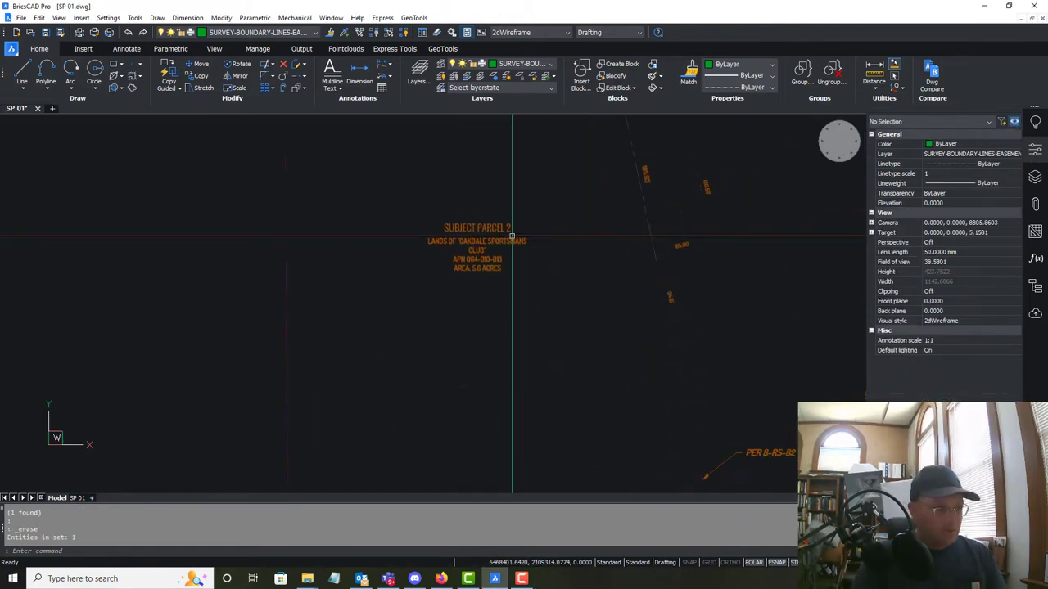
{"action": "scroll", "coordinate": [483, 271], "scroll_direction": "up", "scroll_amount": 4}
{"action": "double_click", "coordinate": [470, 275]}
{"action": "key", "text": "Delete"}
{"action": "key", "text": "Delete"}
{"action": "key", "text": "BackSpace"}
{"action": "type", "text": "3.0"}
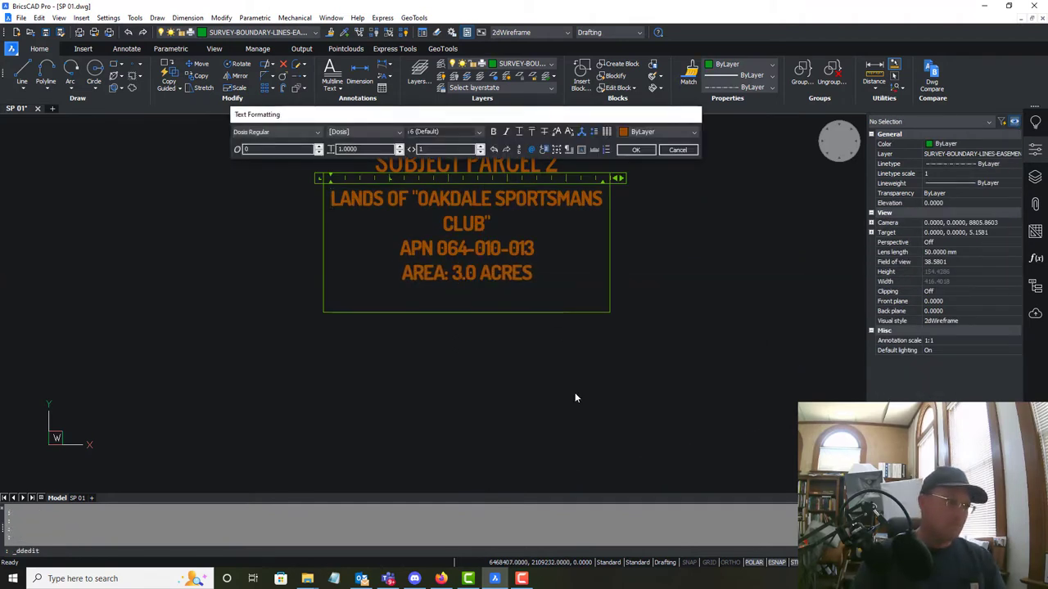
{"action": "left_click", "coordinate": [574, 384]}
{"action": "key", "text": "Escape"}
- Examine the parcels around the proposed lot line adjustment for areas that still need a label
{"action": "scroll", "coordinate": [598, 292], "scroll_direction": "down", "scroll_amount": 4}
{"action": "middle_click_drag", "start_coordinate": [702, 365], "coordinate": [509, 296]}
{"action": "scroll", "coordinate": [509, 274], "scroll_direction": "down", "scroll_amount": 2}
{"action": "scroll", "coordinate": [643, 361], "scroll_direction": "down", "scroll_amount": 1}
{"action": "middle_click_drag", "start_coordinate": [642, 358], "coordinate": [626, 394]}
{"action": "scroll", "coordinate": [520, 297], "scroll_direction": "up", "scroll_amount": 6}
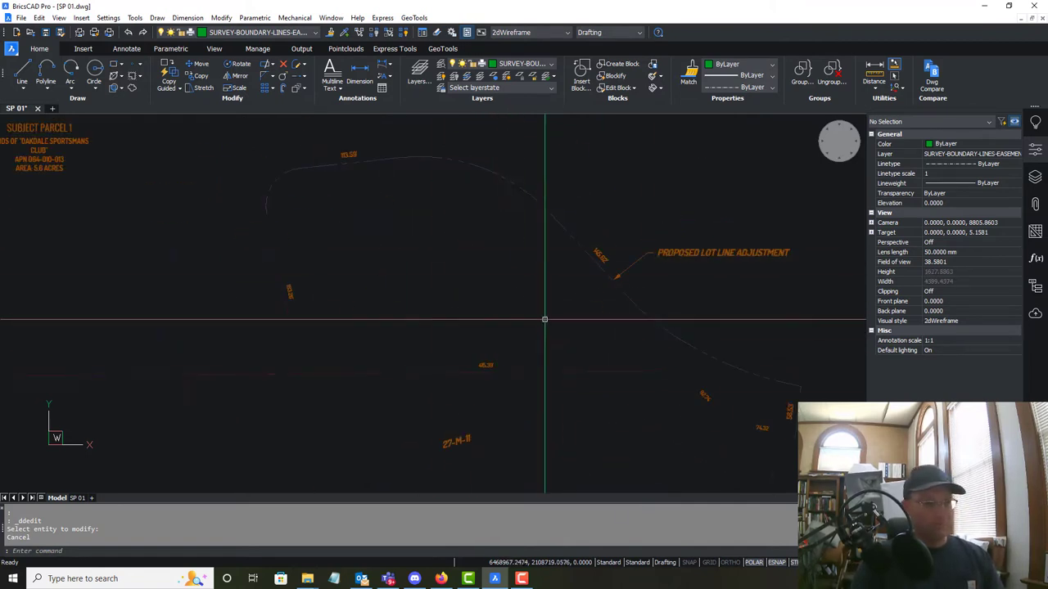
{"action": "middle_click_drag", "start_coordinate": [611, 176], "coordinate": [603, 322]}
{"action": "scroll", "coordinate": [562, 210], "scroll_direction": "down", "scroll_amount": 3}
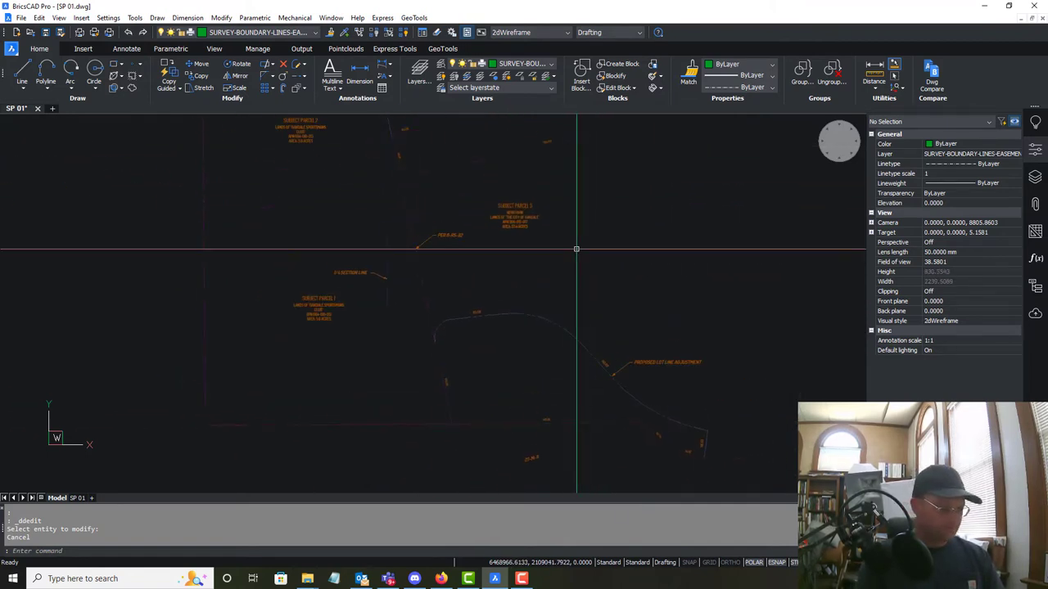
- Copy the Subject Parcel 3 title and description into the area enclosed by the proposed lot line adjustment curve
{"action": "key", "text": "Return"}
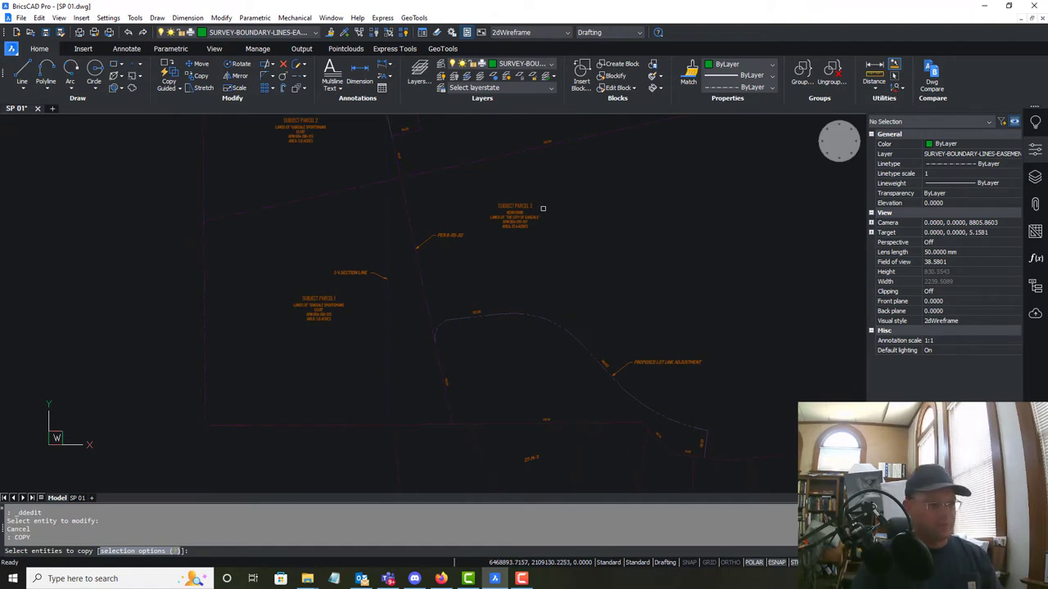
{"action": "scroll", "coordinate": [540, 218], "scroll_direction": "up", "scroll_amount": 3}
{"action": "left_click", "coordinate": [558, 287]}
{"action": "left_click", "coordinate": [476, 169]}
{"action": "key", "text": "Return"}
{"action": "left_click", "coordinate": [476, 183]}
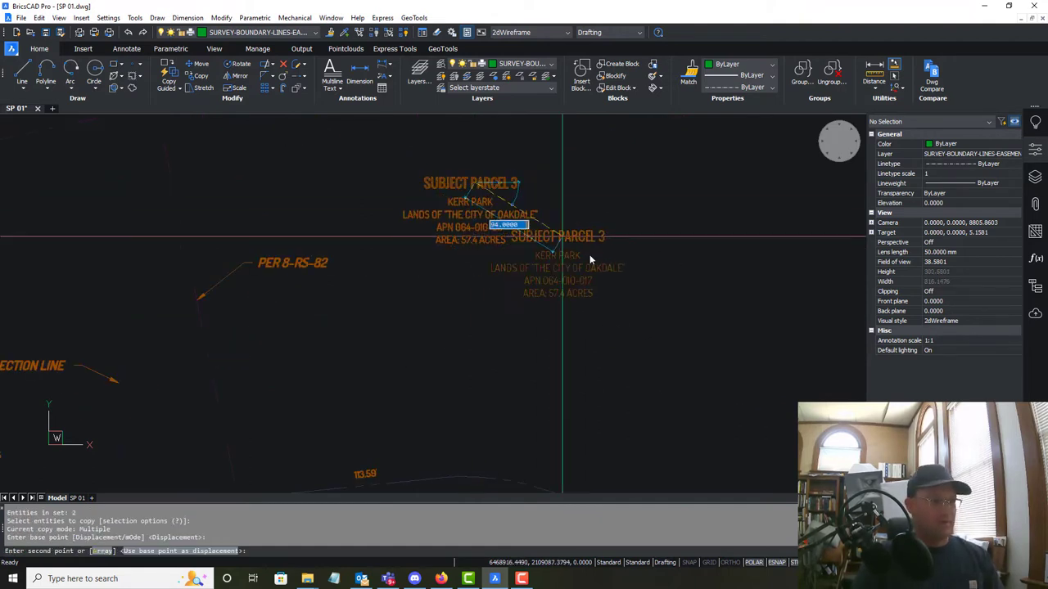
{"action": "scroll", "coordinate": [601, 283], "scroll_direction": "down", "scroll_amount": 5}
{"action": "scroll", "coordinate": [582, 369], "scroll_direction": "up", "scroll_amount": 5}
{"action": "mouse_move", "coordinate": [583, 370]}
{"action": "middle_mouse_down"}
{"action": "mouse_move", "coordinate": [543, 172]}
{"action": "mouse_move", "coordinate": [540, 318]}
{"action": "middle_mouse_up"}
{"action": "scroll", "coordinate": [543, 172], "scroll_direction": "up", "scroll_amount": 3}
{"action": "scroll", "coordinate": [543, 174], "scroll_direction": "down", "scroll_amount": 4}
{"action": "left_click", "coordinate": [541, 318]}
{"action": "key", "text": "Return"}
- Change the copied title inside the proposed lot line adjustment to TRANSFER PARCEL 1
{"action": "double_click", "coordinate": [571, 321]}
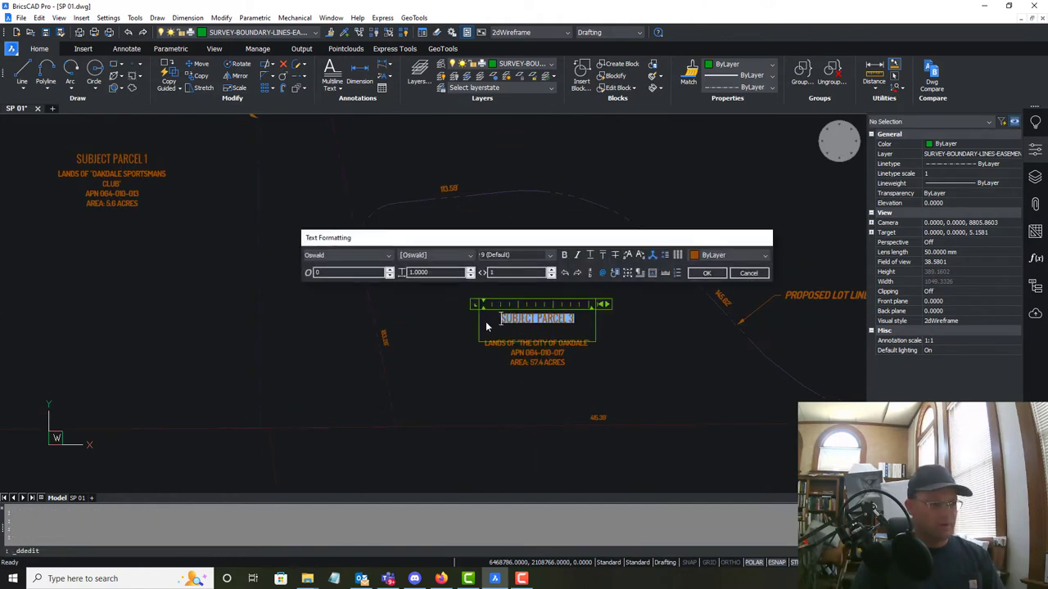
{"action": "type", "text": "TRANSFER PARCEL 1"}
{"action": "left_click", "coordinate": [675, 395]}
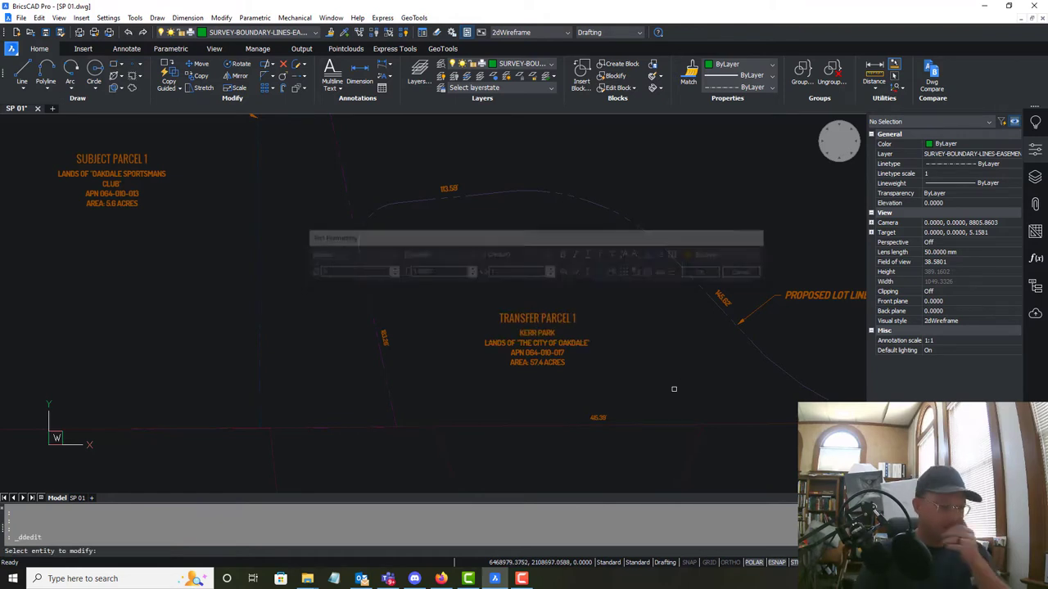
- Replace the owner lines of the Transfer Parcel 1 description with "FROM THE CITY OF OAKDAL TO THE OAKDALE SPORTSMANS CLUB" and delete the APN line
{"action": "scroll", "coordinate": [549, 337], "scroll_direction": "up", "scroll_amount": 3}
{"action": "double_click", "coordinate": [617, 347]}
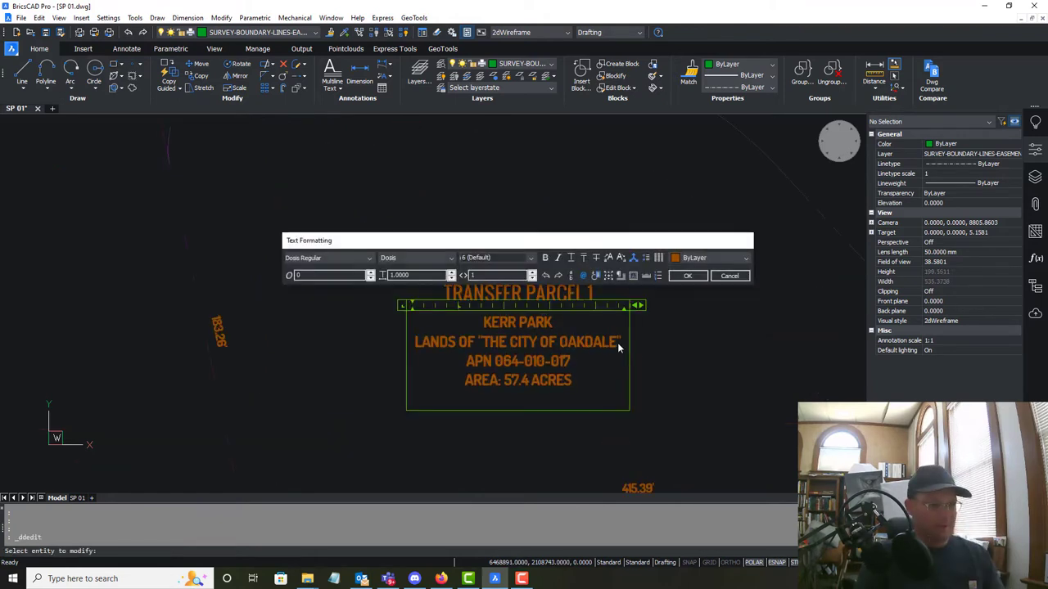
{"action": "left_click_drag", "start_coordinate": [618, 348], "coordinate": [471, 322]}
{"action": "type", "text": "FROM THE CI"}
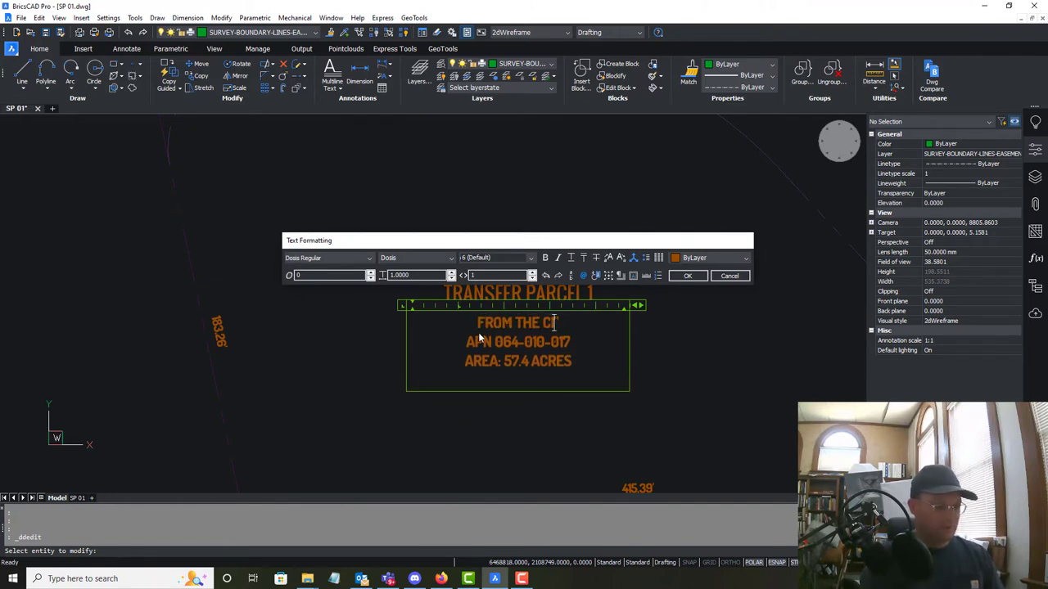
{"action": "type", "text": "TY OF OAKDAL TO THE OAKDALE SPORT"}
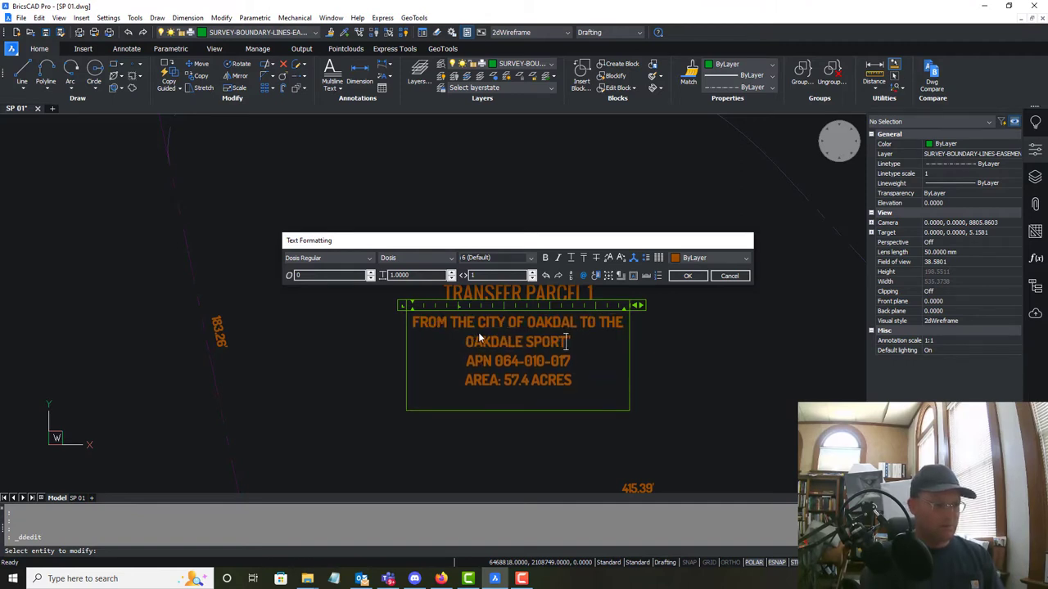
{"action": "type", "text": "SMANS C"}
{"action": "key", "text": "Delete"}
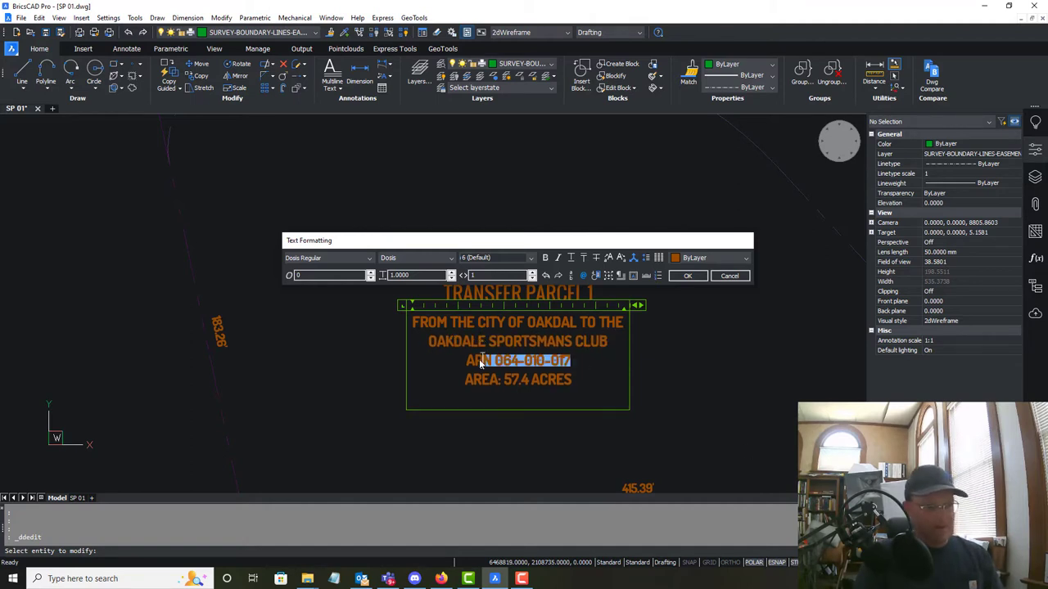
{"action": "left_click", "coordinate": [693, 423]}
{"action": "scroll", "coordinate": [499, 393], "scroll_direction": "down", "scroll_amount": 3}
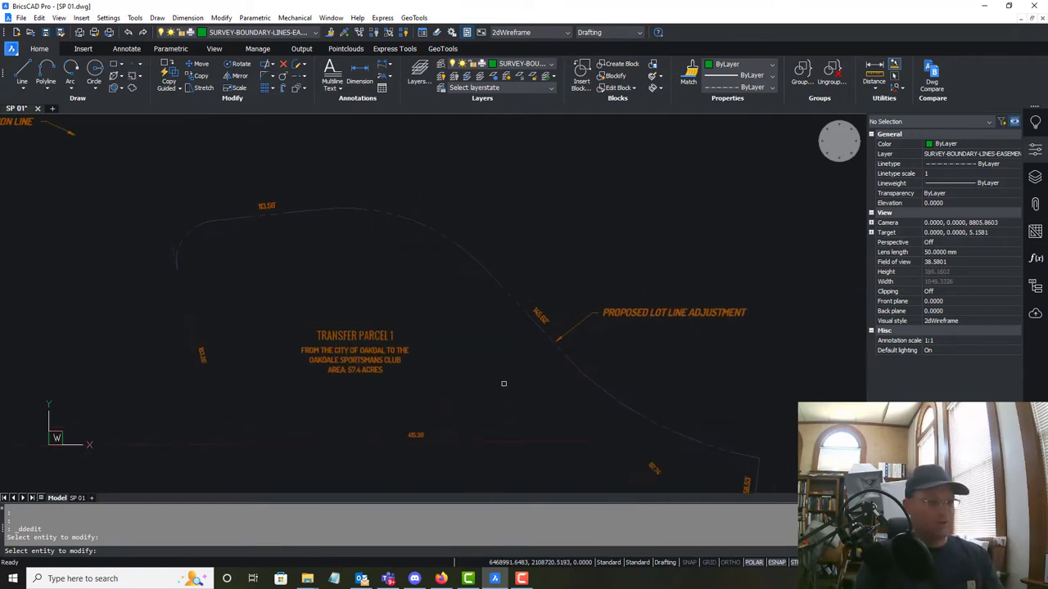
{"action": "key", "text": "Escape"}
- Create a boundary polyline around Transfer Parcel 1 by picking a point inside it
{"action": "scroll", "coordinate": [504, 389], "scroll_direction": "down", "scroll_amount": 3}
{"action": "scroll", "coordinate": [512, 404], "scroll_direction": "up", "scroll_amount": 3}
{"action": "scroll", "coordinate": [513, 409], "scroll_direction": "down", "scroll_amount": 3}
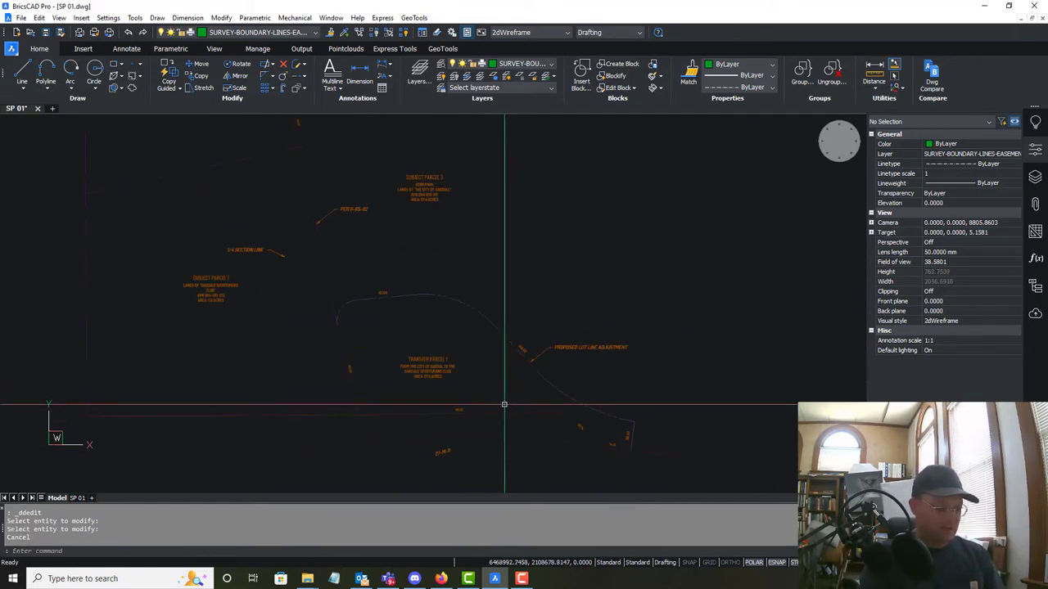
{"action": "key", "text": "Return"}
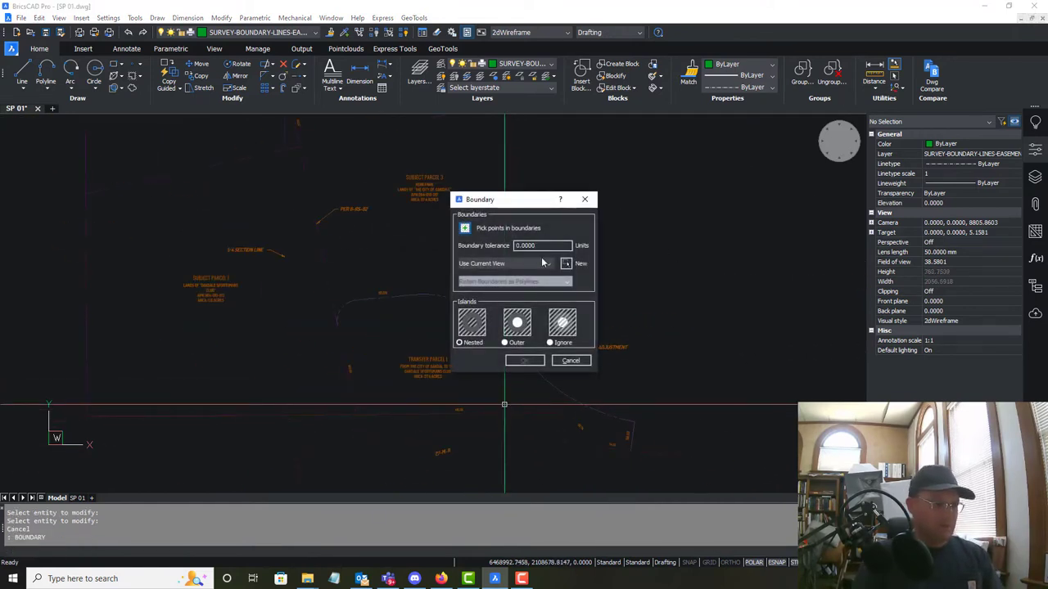
{"action": "left_click", "coordinate": [464, 229]}
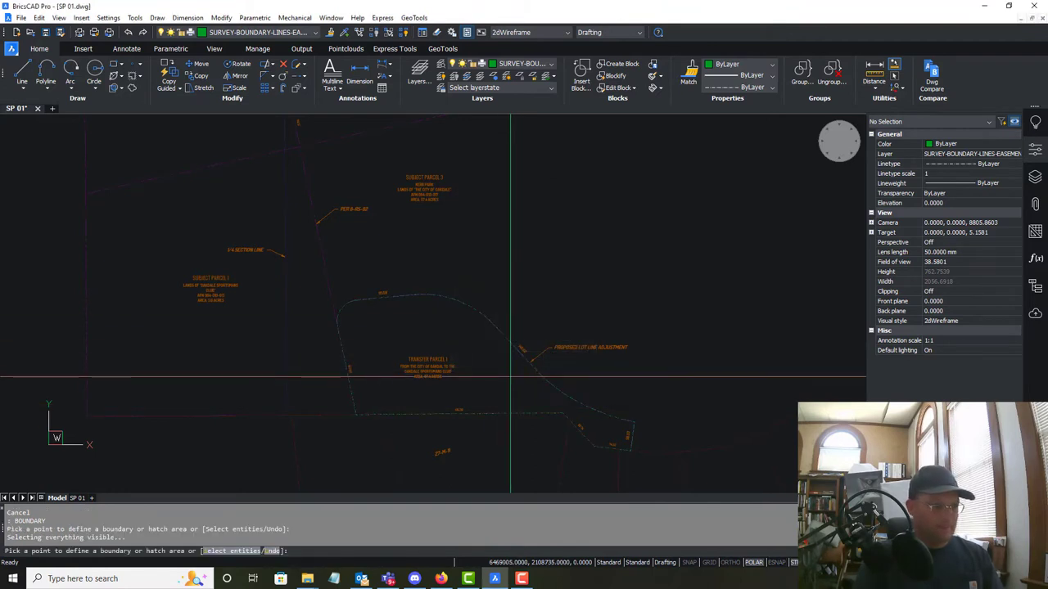
{"action": "key", "text": "Return"}
{"action": "left_click", "coordinate": [523, 361]}
- Select the Transfer Parcel 1 boundary to read its area and use the Calculator to divide 91534.88 by 43560 for acres
{"action": "left_click", "coordinate": [560, 387]}
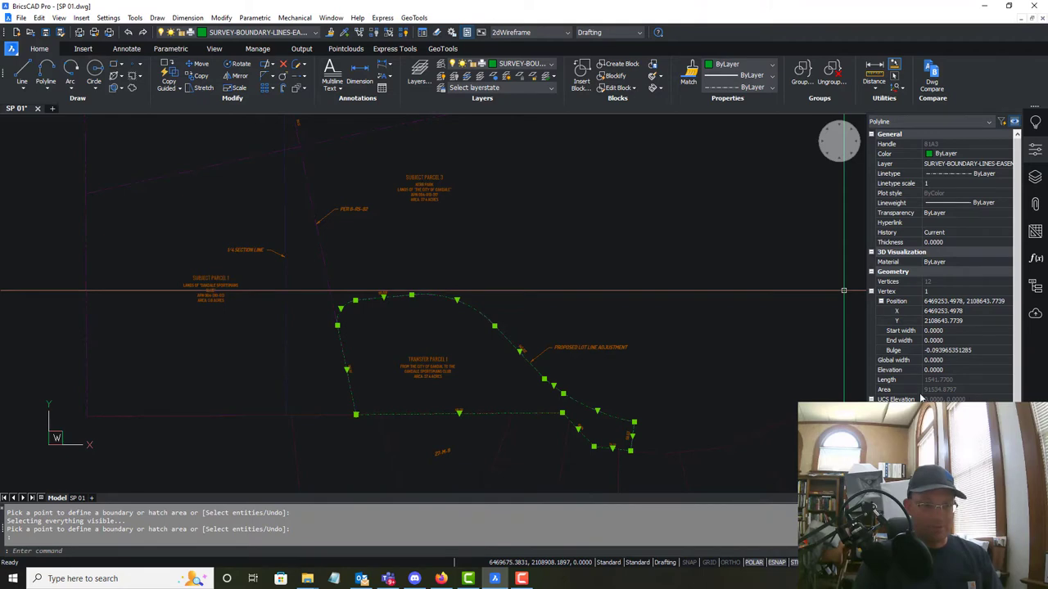
{"action": "left_click", "coordinate": [158, 581]}
{"action": "type", "text": "calc"}
{"action": "key", "text": "Return"}
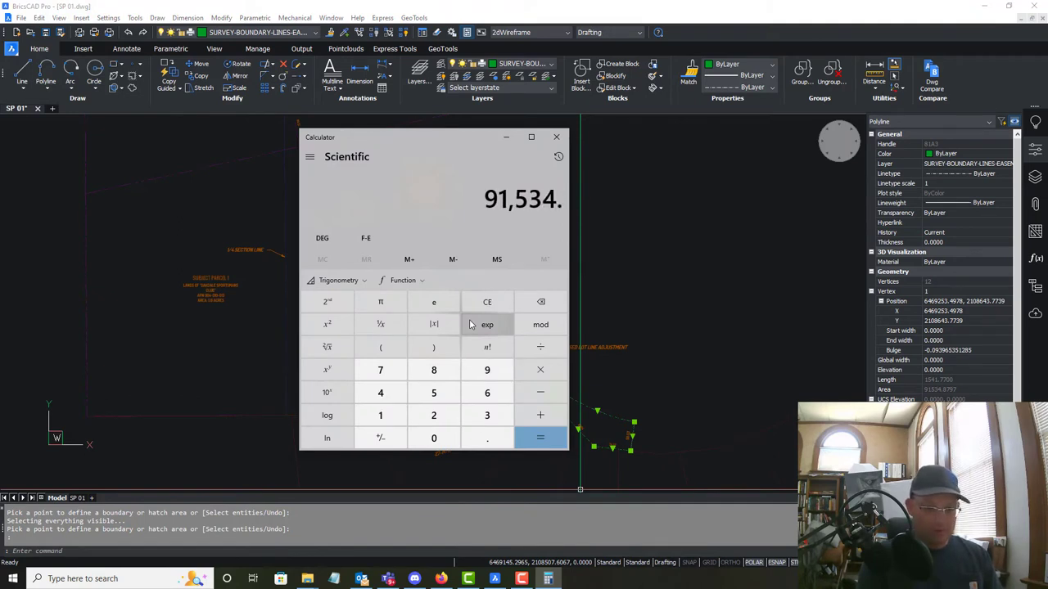
{"action": "type", "text": "560"}
{"action": "key", "text": "Return"}
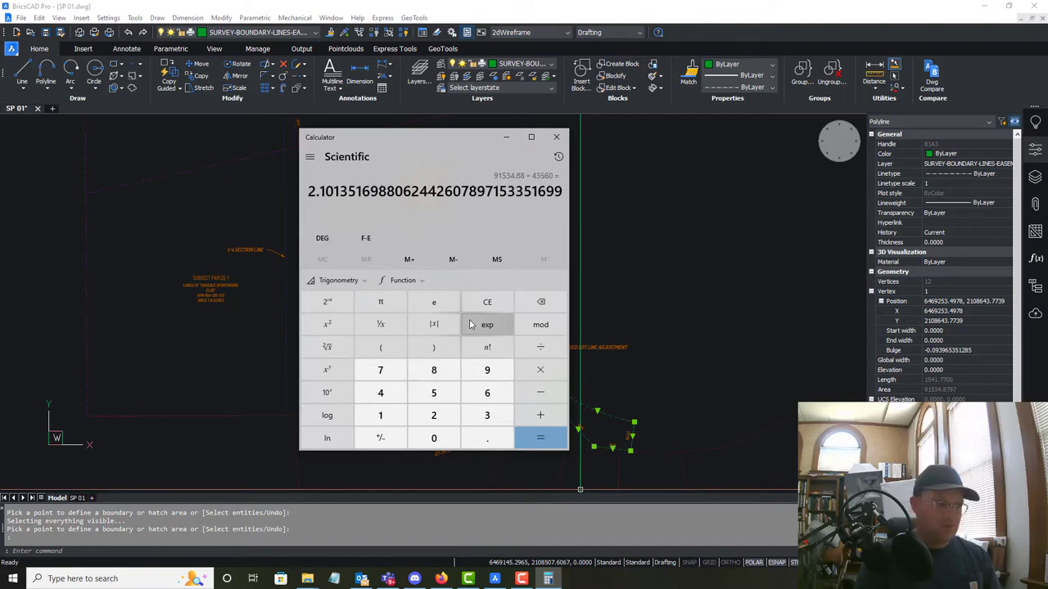
{"action": "left_click", "coordinate": [557, 138]}
- Change the area in the TRANSFER PARCEL 1 description to 2.1 ACRES
{"action": "scroll", "coordinate": [459, 381], "scroll_direction": "up", "scroll_amount": 5}
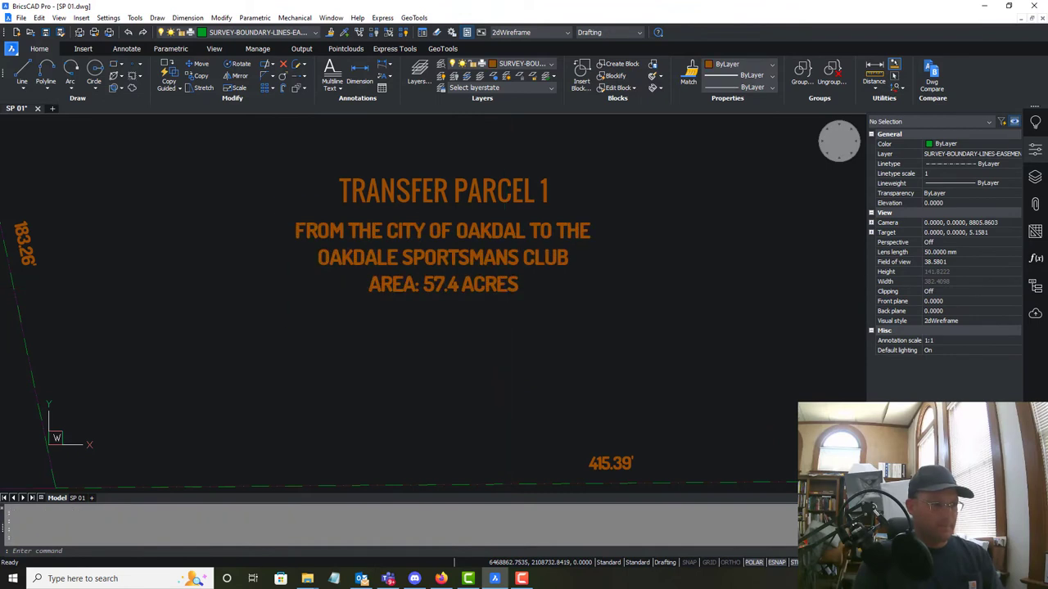
{"action": "double_click", "coordinate": [433, 286]}
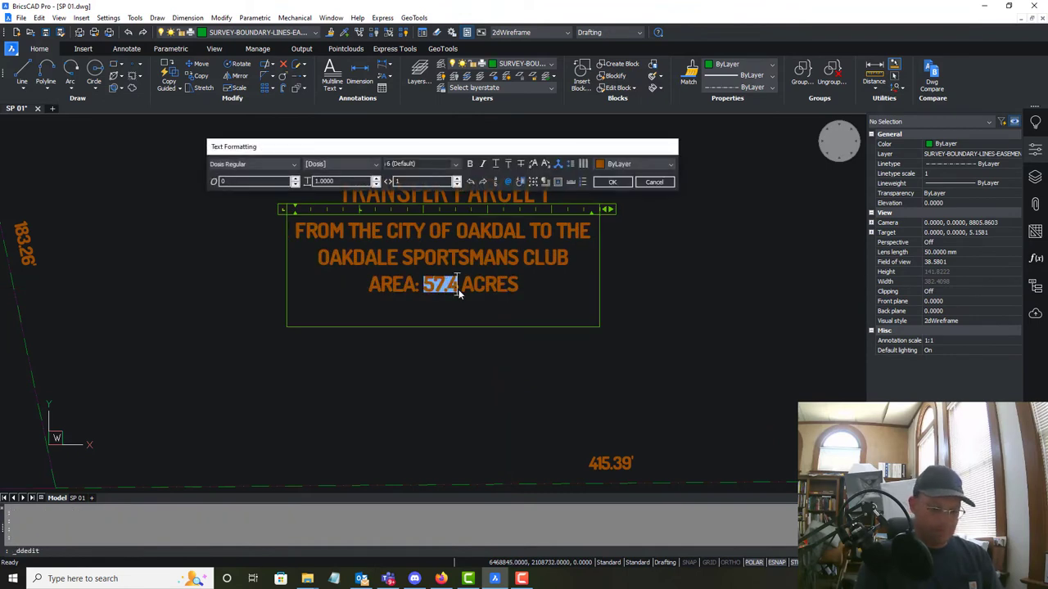
{"action": "type", "text": ".1"}
{"action": "left_click", "coordinate": [573, 398]}
{"action": "key", "text": "Escape"}
- Delete the temporary boundary polyline around Transfer Parcel 1
{"action": "scroll", "coordinate": [538, 327], "scroll_direction": "down", "scroll_amount": 3}
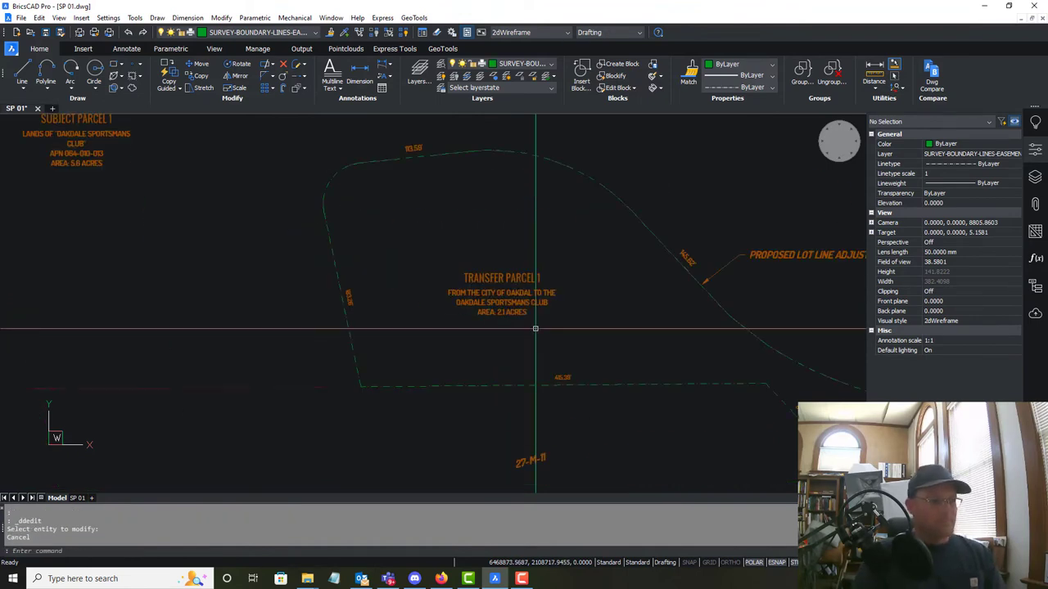
{"action": "left_click", "coordinate": [673, 382]}
{"action": "key", "text": "Delete"}
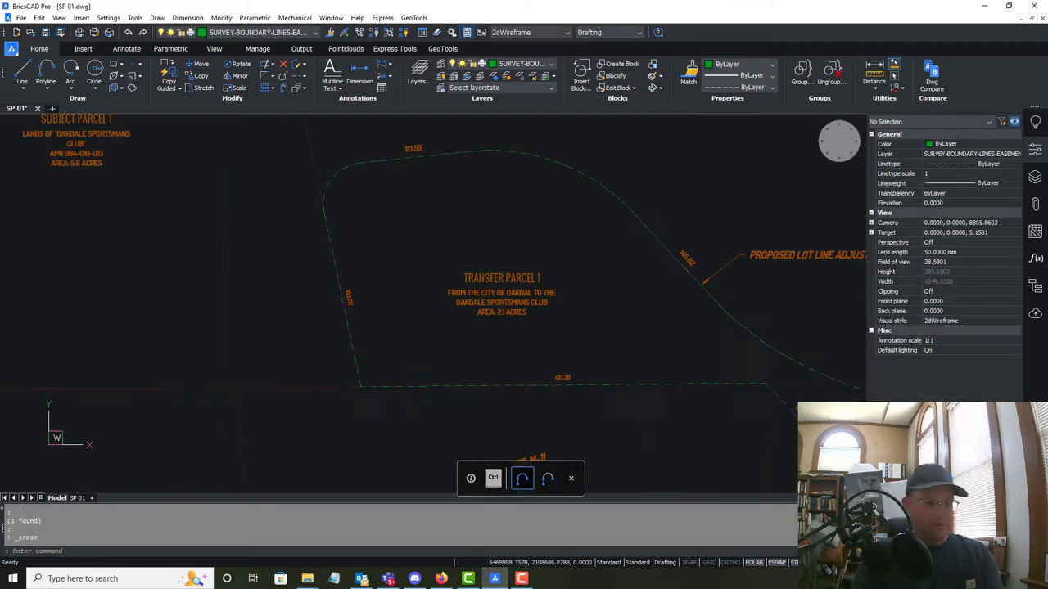
- Copy the Transfer Parcel 1 title and description into the strip north of Subject Parcel 3, east of Subject Parcel 2
{"action": "scroll", "coordinate": [538, 253], "scroll_direction": "down", "scroll_amount": 5}
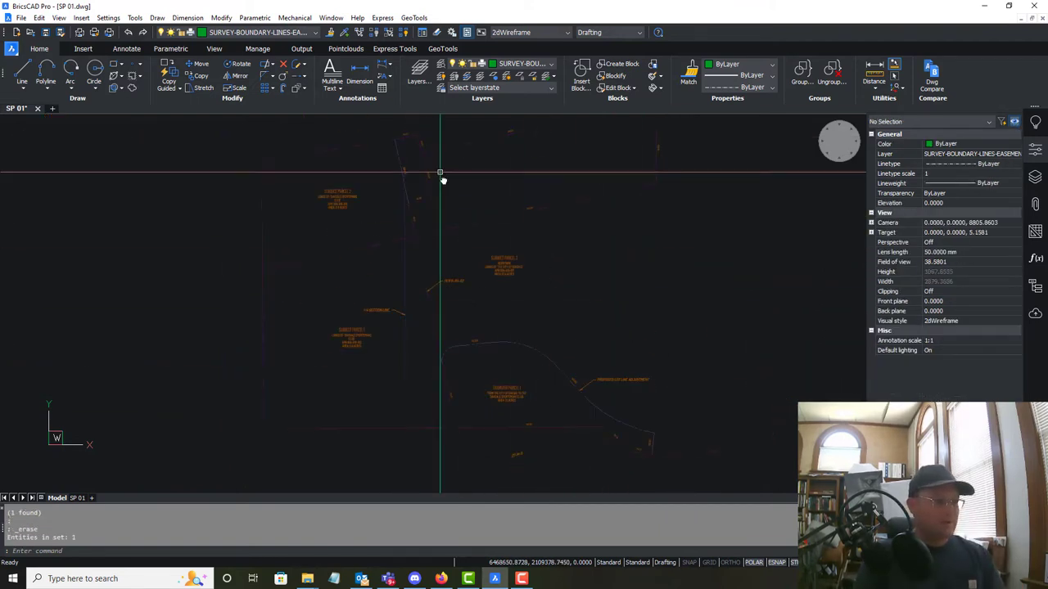
{"action": "scroll", "coordinate": [445, 219], "scroll_direction": "up", "scroll_amount": 2}
{"action": "middle_click_drag", "start_coordinate": [453, 297], "coordinate": [452, 225]}
{"action": "scroll", "coordinate": [451, 204], "scroll_direction": "down", "scroll_amount": 2}
{"action": "scroll", "coordinate": [540, 461], "scroll_direction": "up", "scroll_amount": 1}
{"action": "middle_click_drag", "start_coordinate": [540, 461], "coordinate": [532, 312]}
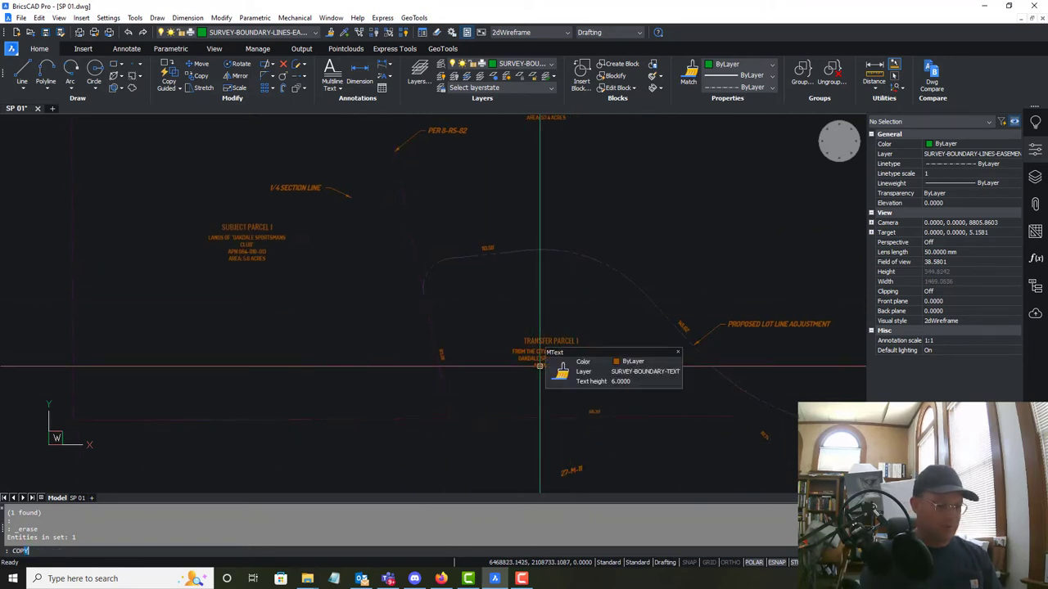
{"action": "key", "text": "Return"}
{"action": "left_click", "coordinate": [554, 340]}
{"action": "key", "text": "Return"}
{"action": "left_click", "coordinate": [557, 338]}
{"action": "middle_click_drag", "start_coordinate": [530, 169], "coordinate": [642, 440]}
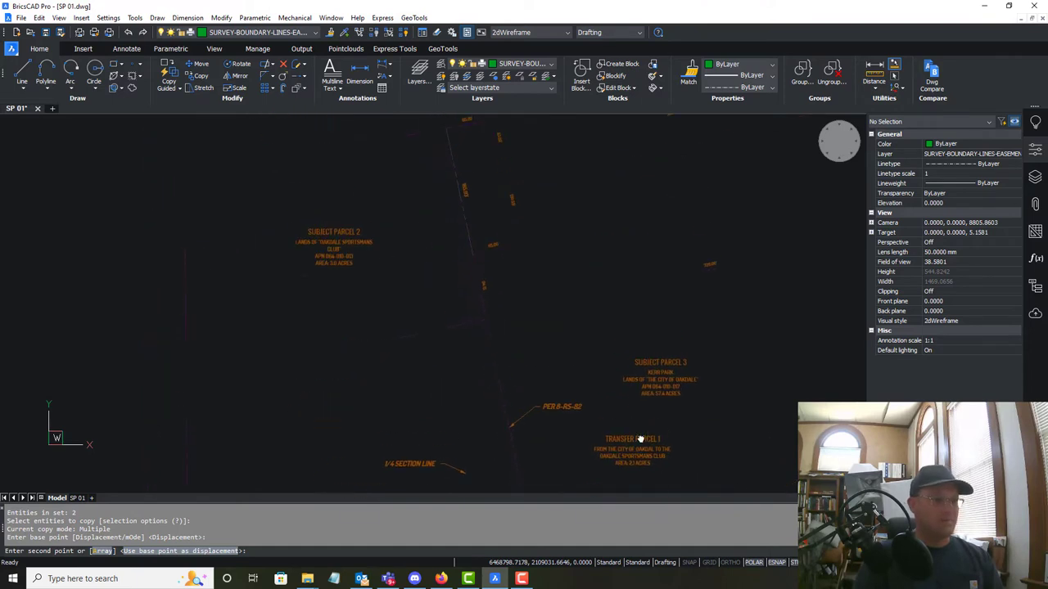
{"action": "middle_click_drag", "start_coordinate": [582, 170], "coordinate": [587, 252]}
{"action": "scroll", "coordinate": [587, 252], "scroll_direction": "up", "scroll_amount": 1}
{"action": "middle_click_drag", "start_coordinate": [655, 267], "coordinate": [482, 273]}
{"action": "scroll", "coordinate": [484, 269], "scroll_direction": "down", "scroll_amount": 2}
{"action": "scroll", "coordinate": [552, 268], "scroll_direction": "up", "scroll_amount": 2}
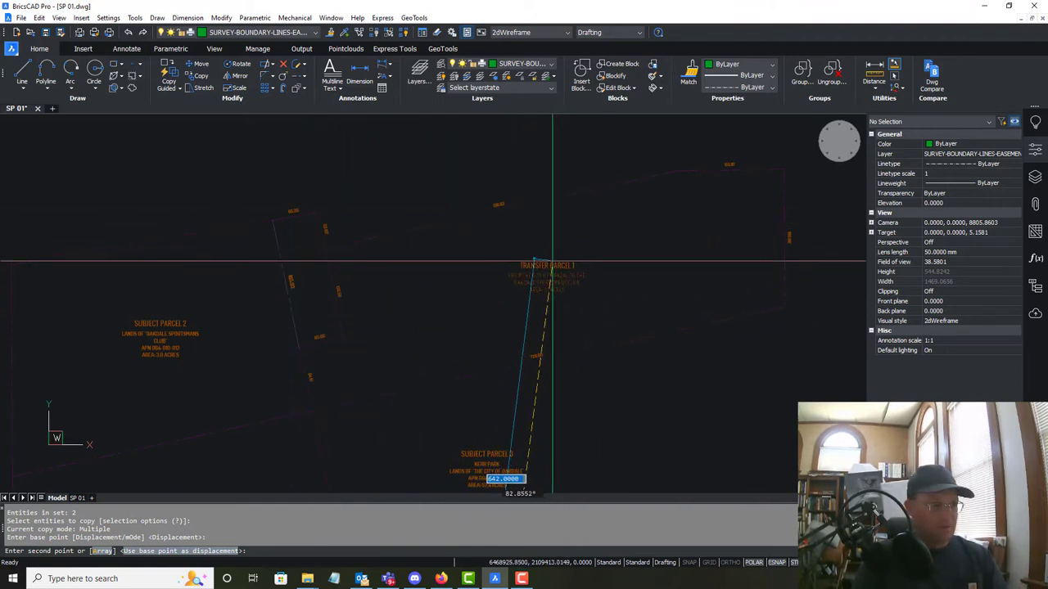
{"action": "key", "text": "Escape"}
- Change the title of the copied label north of Subject Parcel 3 to TRANSFER PARCEL 2
{"action": "scroll", "coordinate": [565, 268], "scroll_direction": "up", "scroll_amount": 5}
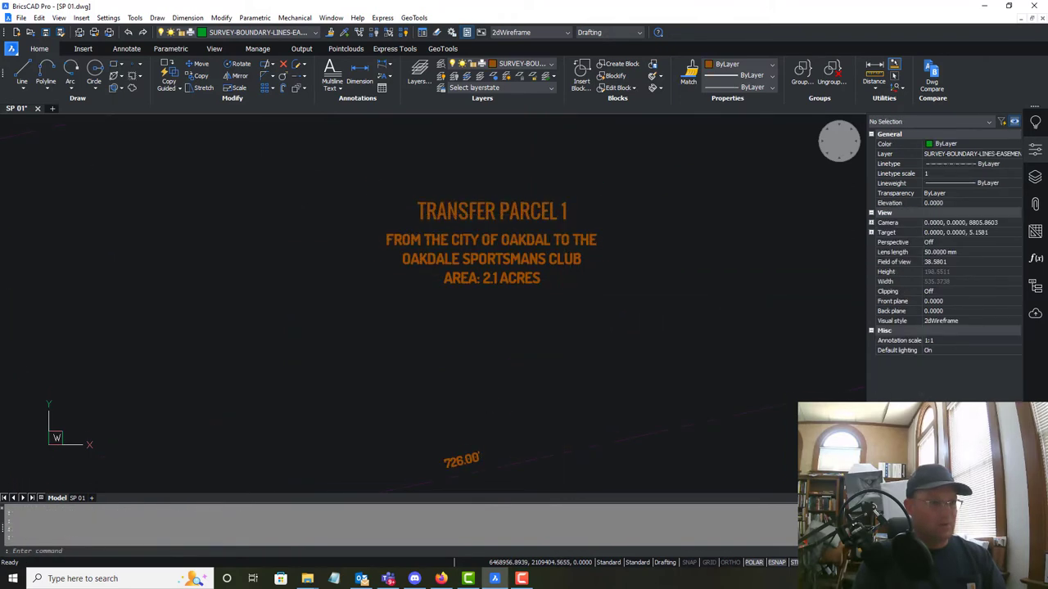
{"action": "double_click", "coordinate": [565, 215]}
{"action": "key", "text": "BackSpace"}
{"action": "type", "text": "2"}
{"action": "left_click", "coordinate": [687, 281]}
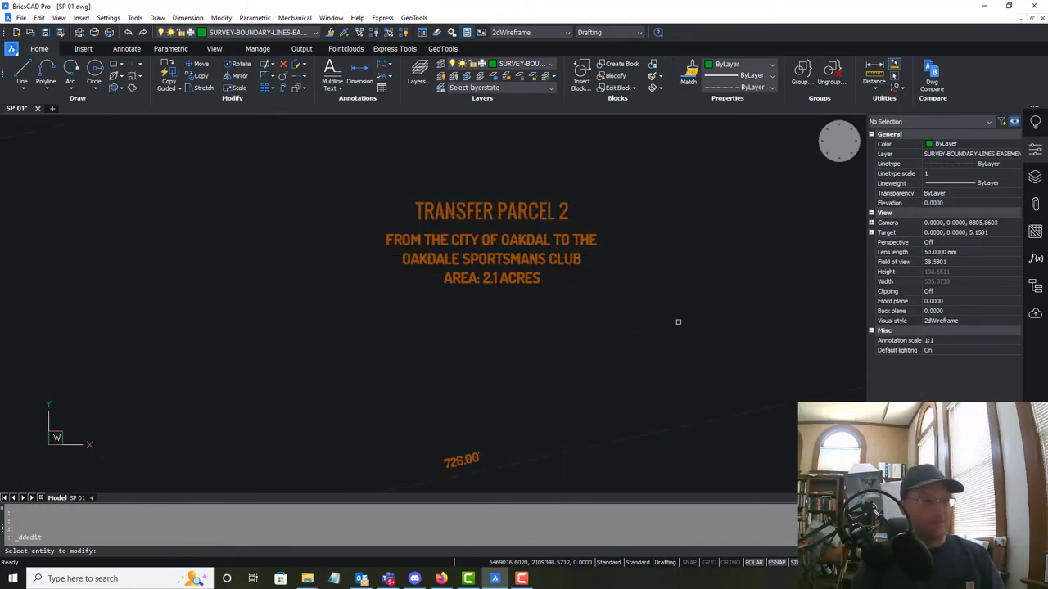
{"action": "scroll", "coordinate": [679, 327], "scroll_direction": "down", "scroll_amount": 3}
{"action": "key", "text": "Escape"}
- Start a polyline around Transfer Parcel 2 along the 53.02' side, undoing the misplaced second vertex and picking it again at the side's lower end
{"action": "middle_click_drag", "start_coordinate": [526, 349], "coordinate": [489, 331]}
{"action": "type", "text": "pl"}
{"action": "key", "text": "Return"}
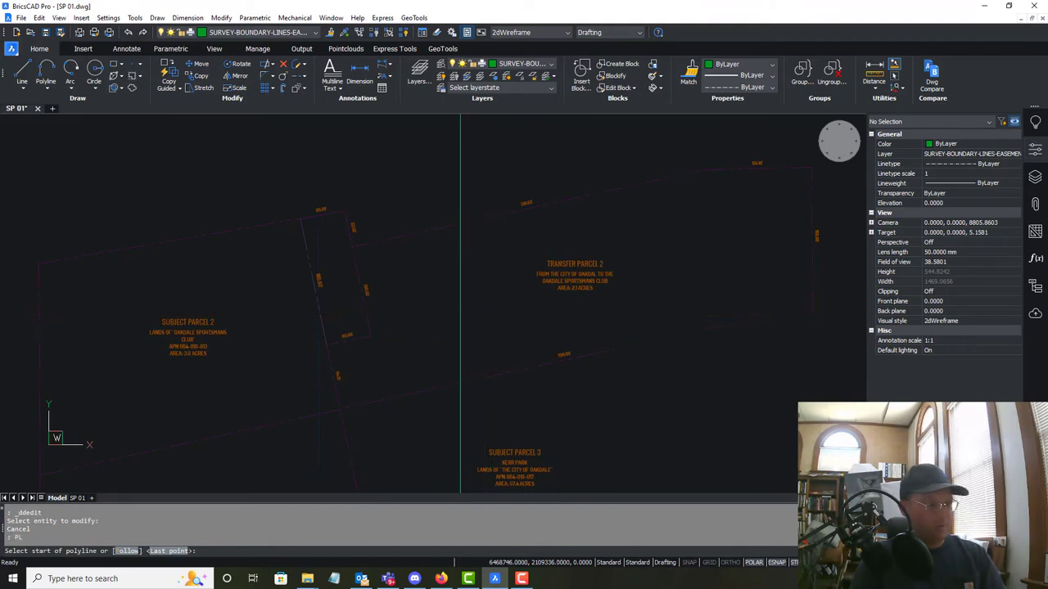
{"action": "left_click", "coordinate": [344, 211]}
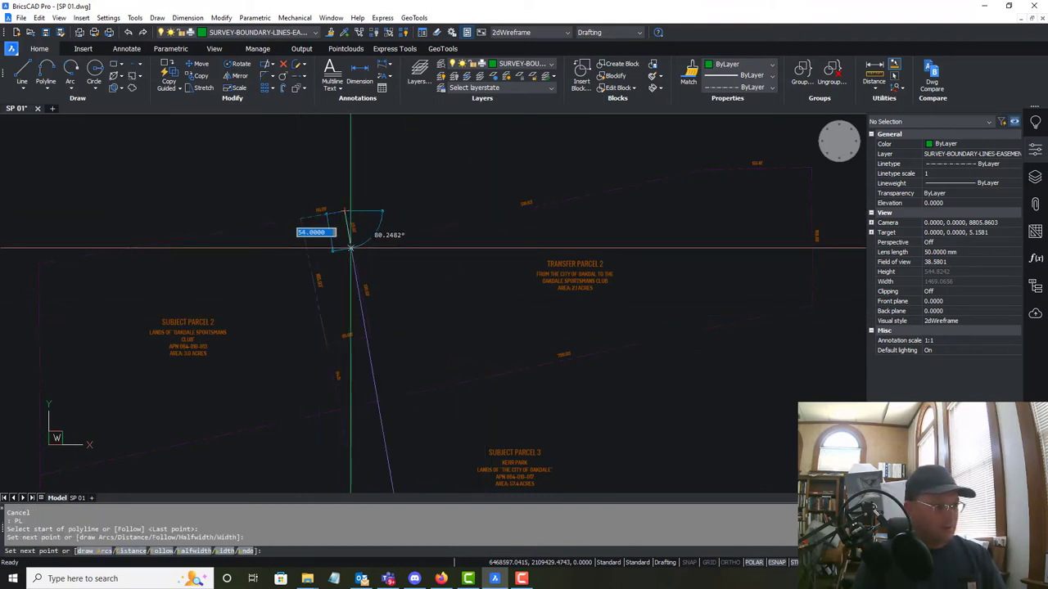
{"action": "scroll", "coordinate": [350, 245], "scroll_direction": "up", "scroll_amount": 5}
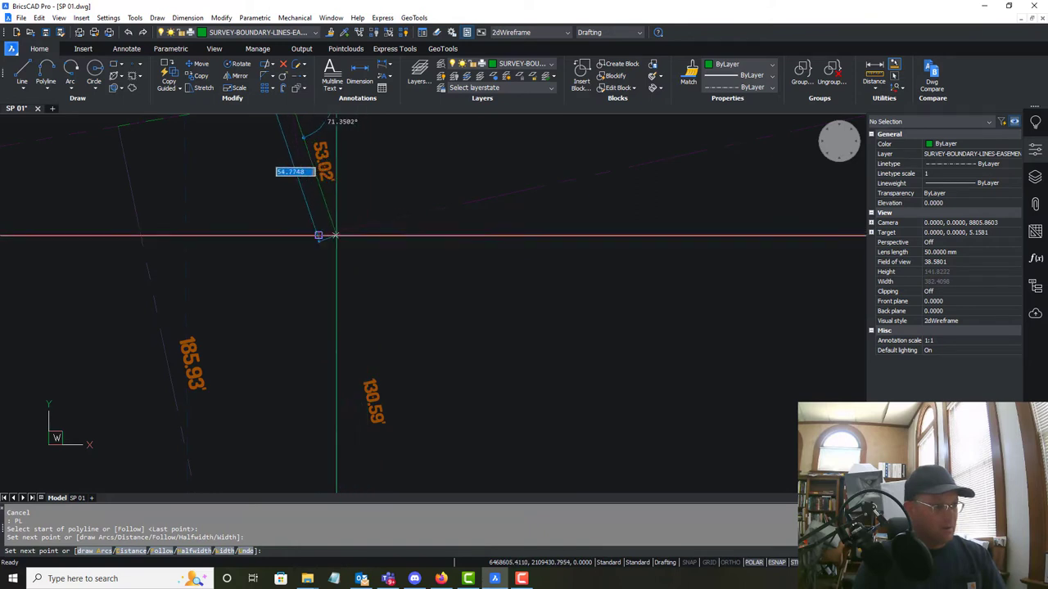
{"action": "left_click", "coordinate": [321, 235]}
{"action": "scroll", "coordinate": [323, 234], "scroll_direction": "down", "scroll_amount": 6}
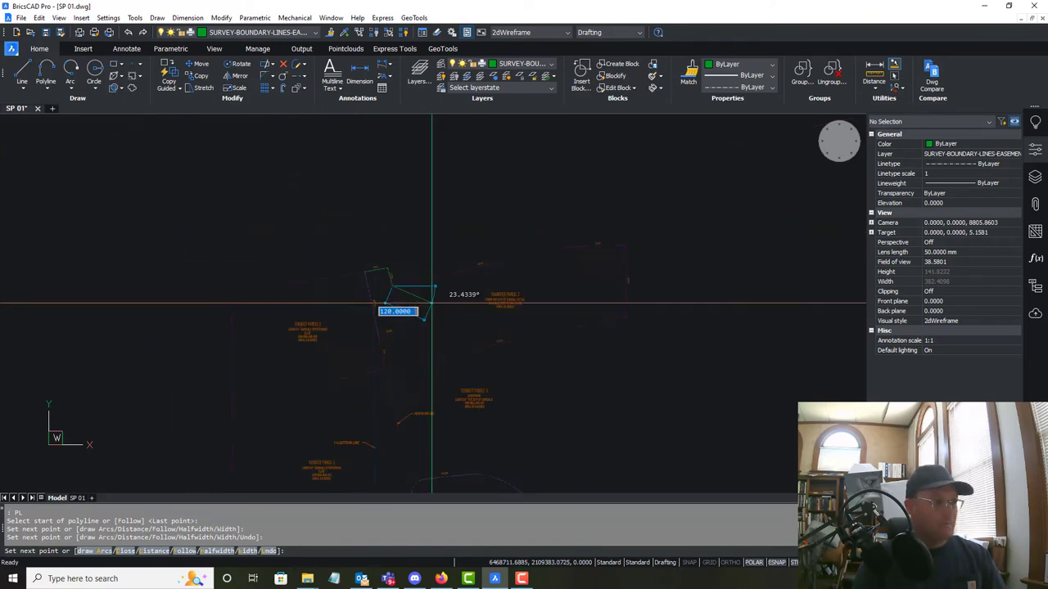
{"action": "scroll", "coordinate": [426, 297], "scroll_direction": "up", "scroll_amount": 3}
{"action": "type", "text": "U"}
{"action": "key", "text": "Return"}
{"action": "scroll", "coordinate": [327, 252], "scroll_direction": "up", "scroll_amount": 4}
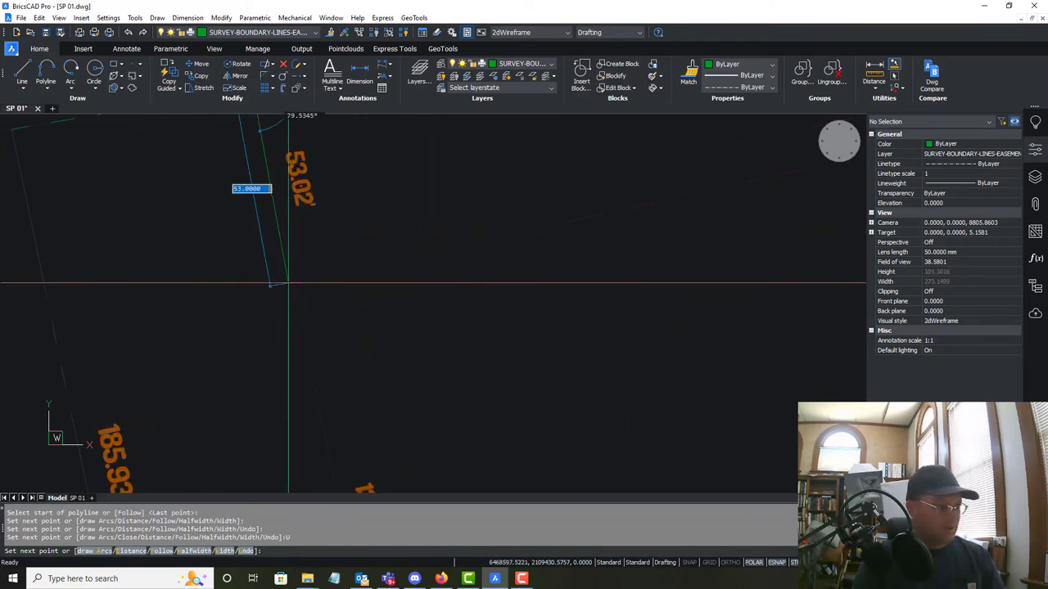
{"action": "left_click", "coordinate": [286, 284]}
- Finish the polyline around Transfer Parcel 2 along its north, east and 726.00' south sides, then up the west side past 185.93' to its start
{"action": "scroll", "coordinate": [573, 287], "scroll_direction": "down", "scroll_amount": 5}
{"action": "scroll", "coordinate": [634, 277], "scroll_direction": "up", "scroll_amount": 2}
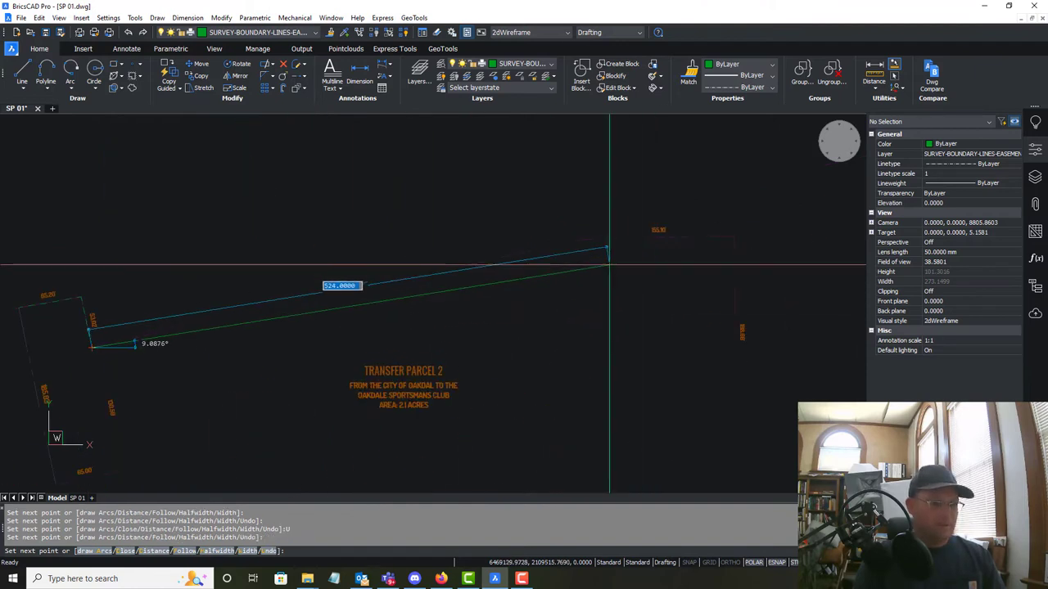
{"action": "scroll", "coordinate": [585, 229], "scroll_direction": "up", "scroll_amount": 3}
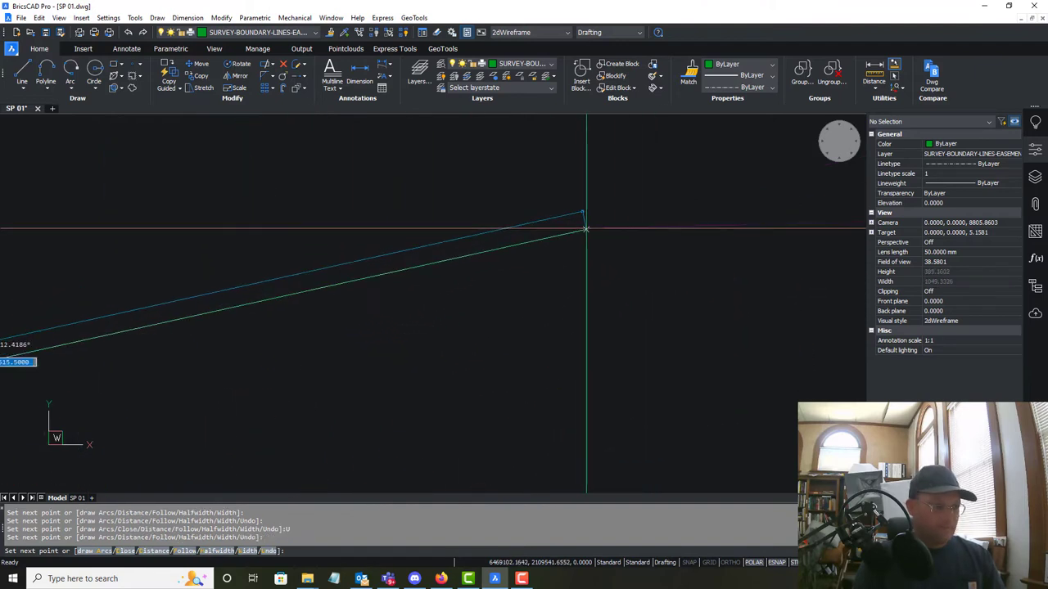
{"action": "left_click", "coordinate": [588, 229]}
{"action": "scroll", "coordinate": [591, 227], "scroll_direction": "down", "scroll_amount": 2}
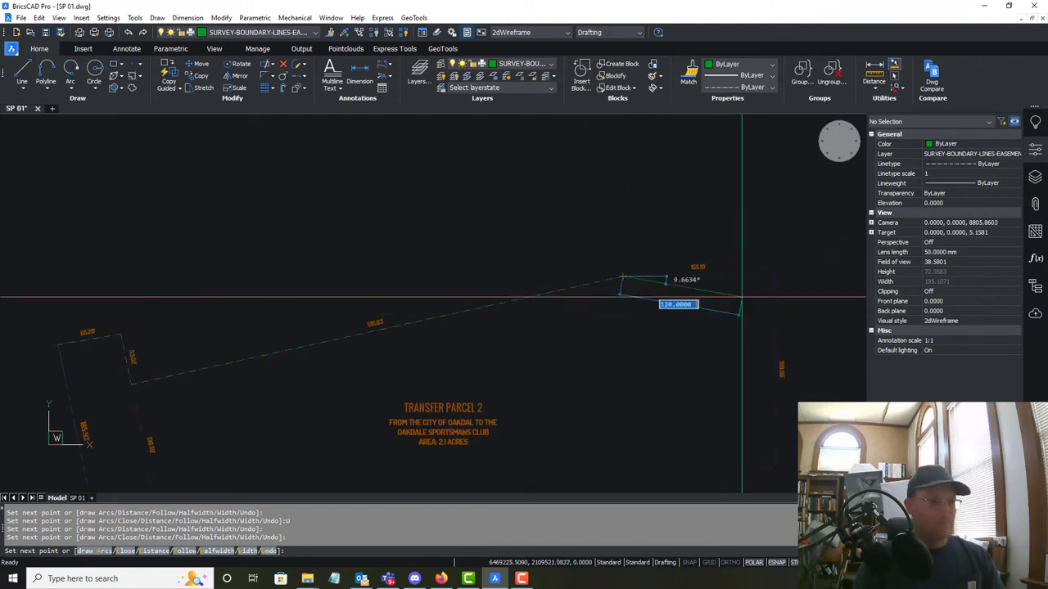
{"action": "left_click", "coordinate": [772, 272]}
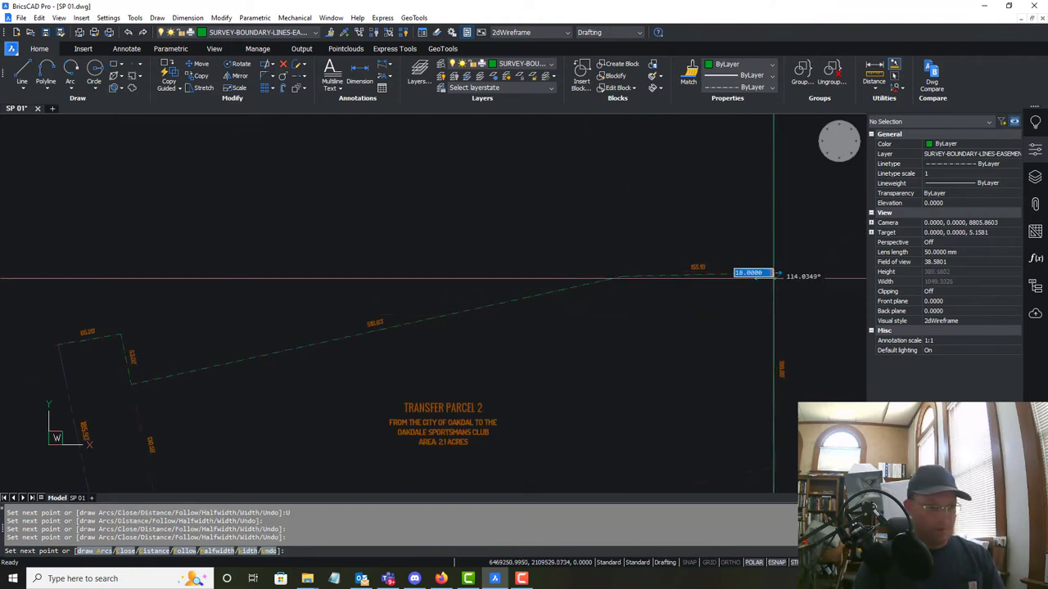
{"action": "middle_click_drag", "start_coordinate": [694, 407], "coordinate": [664, 262]}
{"action": "left_click", "coordinate": [744, 321]}
{"action": "scroll", "coordinate": [467, 319], "scroll_direction": "down", "scroll_amount": 2}
{"action": "scroll", "coordinate": [268, 402], "scroll_direction": "up", "scroll_amount": 5}
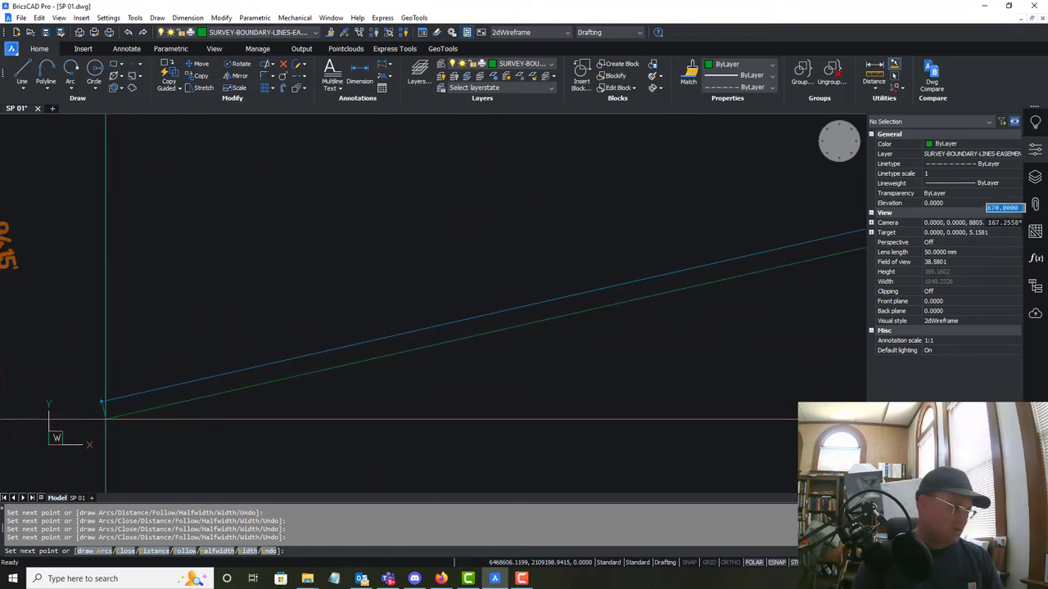
{"action": "scroll", "coordinate": [529, 335], "scroll_direction": "down", "scroll_amount": 6}
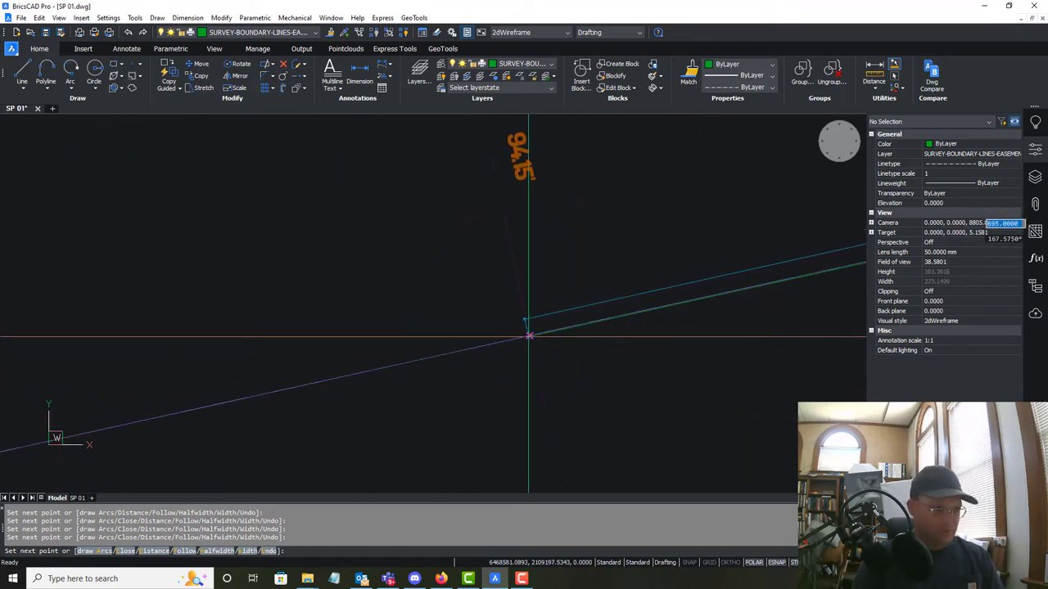
{"action": "scroll", "coordinate": [454, 225], "scroll_direction": "up", "scroll_amount": 3}
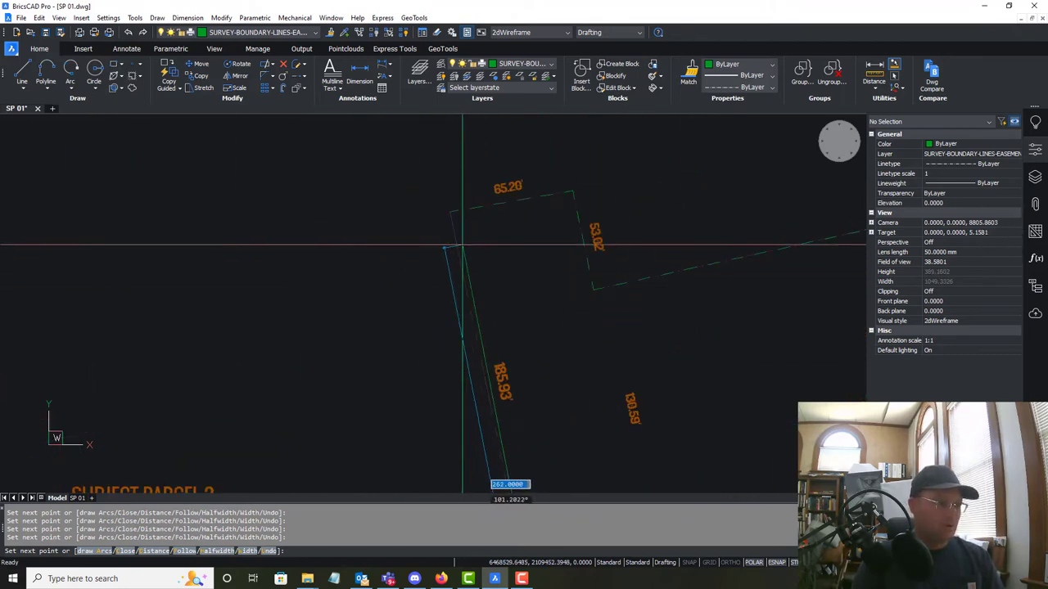
{"action": "key", "text": "Escape"}
- Read the Transfer Parcel 2 polyline's area and convert it to acres in Calculator by dividing 161997.22 by 43560
{"action": "scroll", "coordinate": [546, 248], "scroll_direction": "down", "scroll_amount": 6}
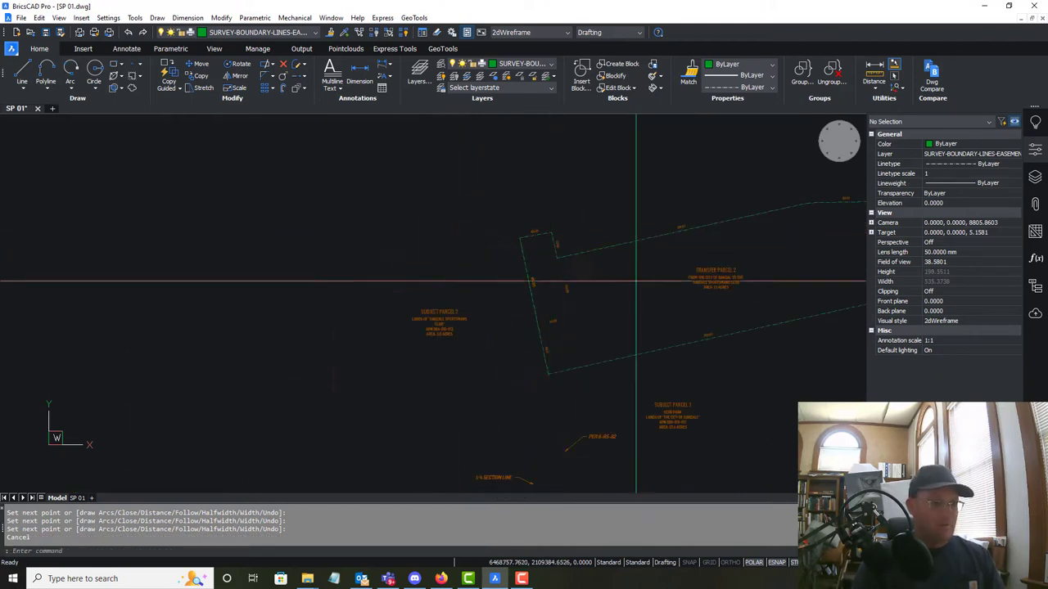
{"action": "middle_click_drag", "start_coordinate": [567, 254], "coordinate": [308, 254]}
{"action": "left_click", "coordinate": [585, 309]}
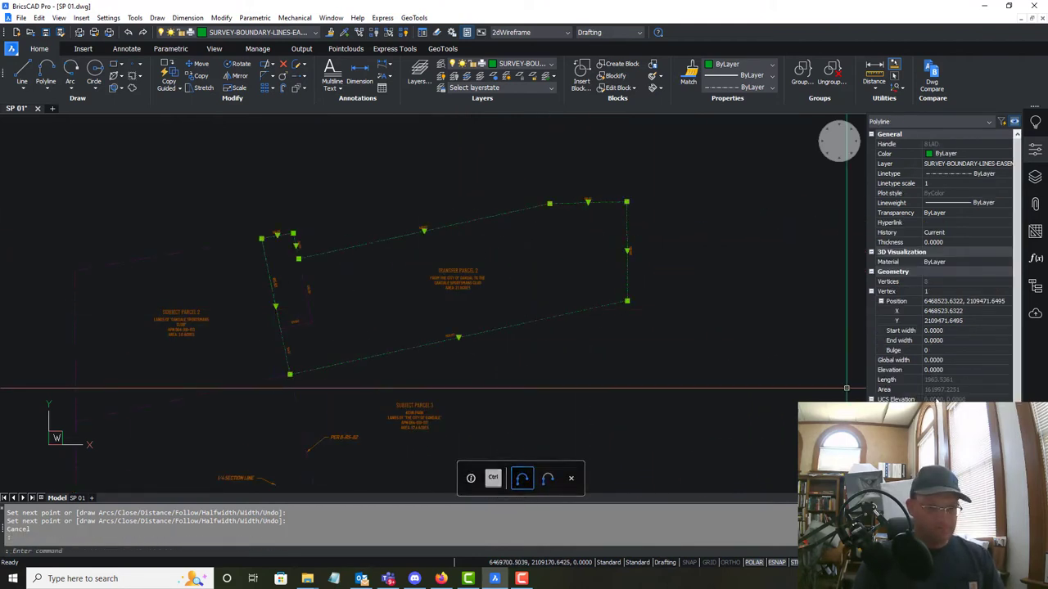
{"action": "left_click", "coordinate": [159, 578]}
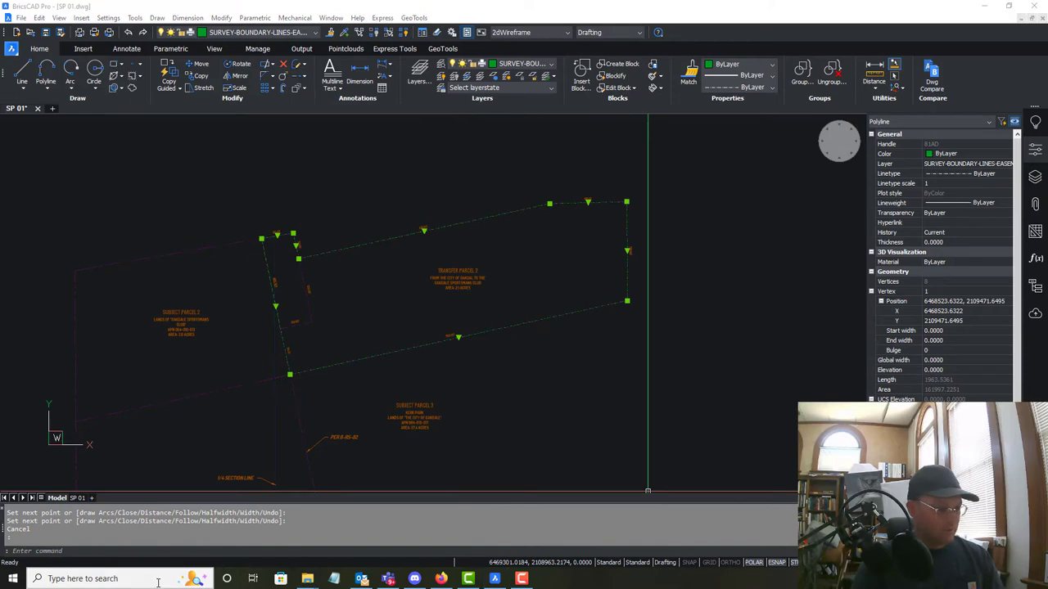
{"action": "type", "text": "calc"}
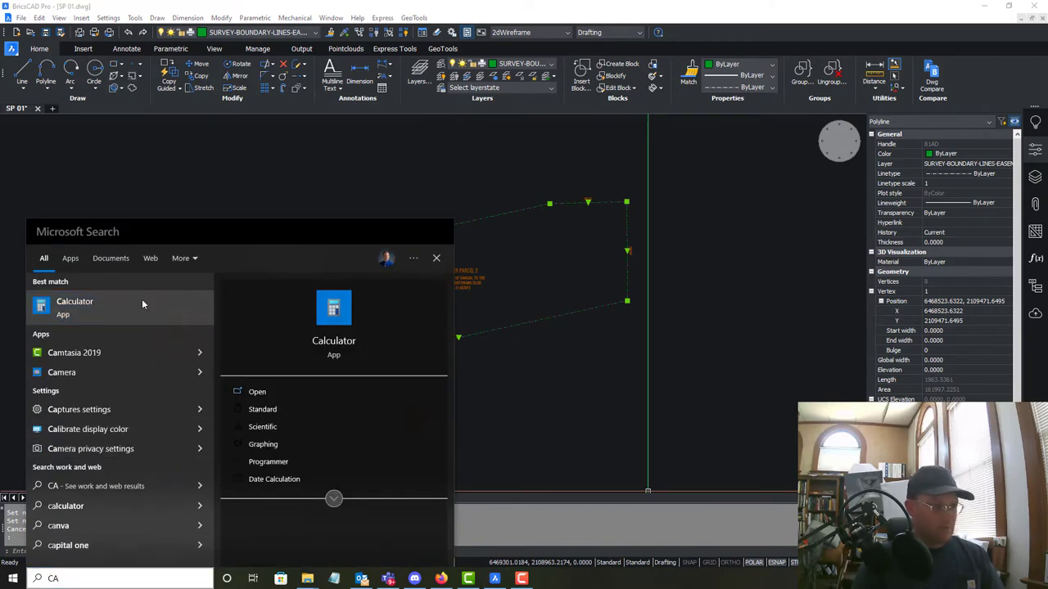
{"action": "left_click", "coordinate": [141, 298]}
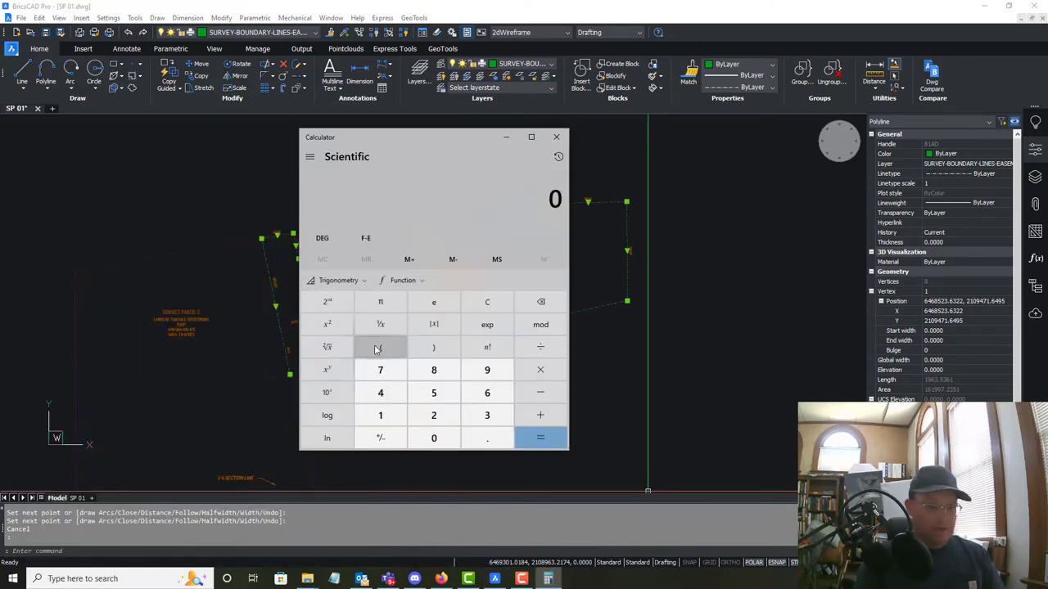
{"action": "type", "text": "161997.22 ÷"}
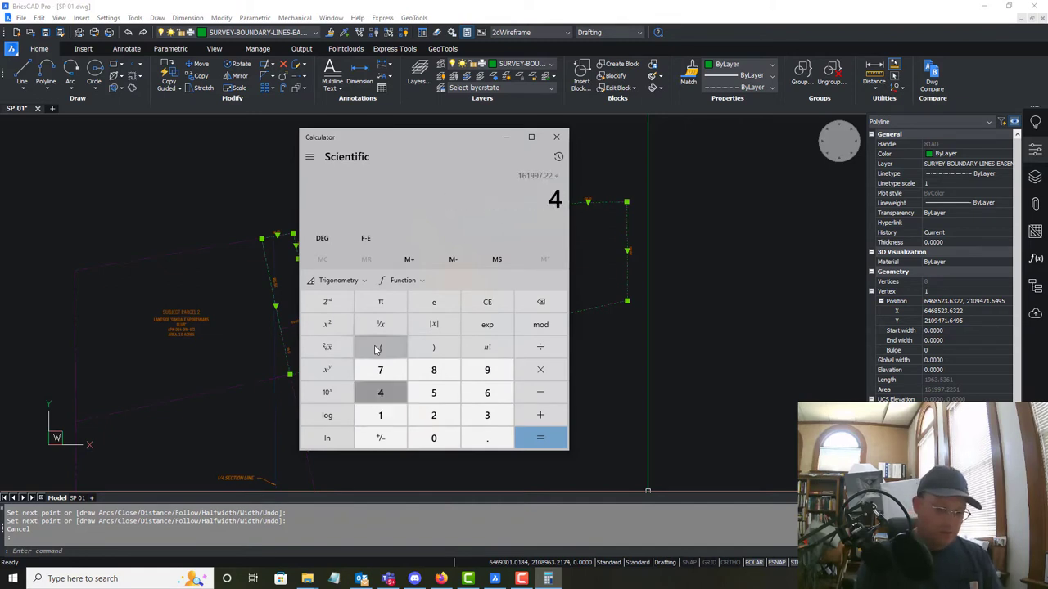
{"action": "type", "text": "560"}
{"action": "key", "text": "Return"}
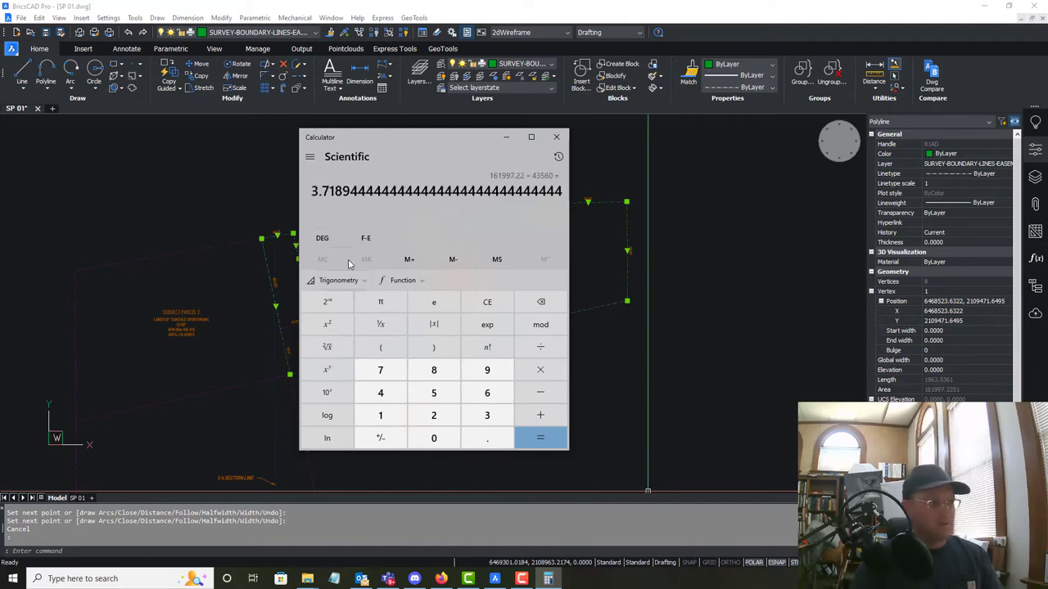
{"action": "left_click", "coordinate": [557, 137]}
- Set the area in the Transfer Parcel 2 description to 3.7 acres
{"action": "left_click", "coordinate": [459, 282]}
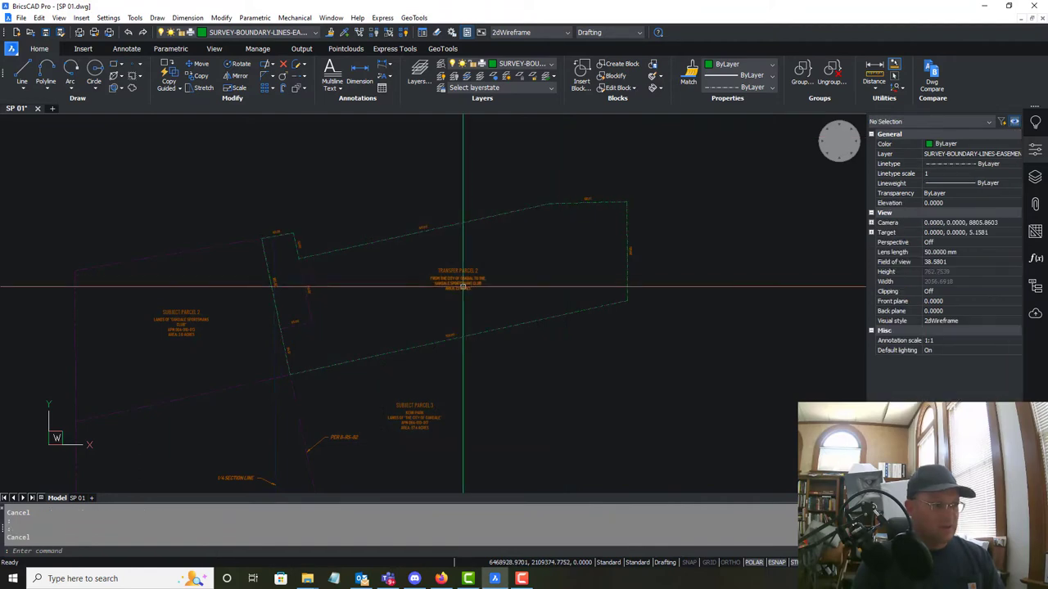
{"action": "scroll", "coordinate": [463, 291], "scroll_direction": "up", "scroll_amount": 5}
{"action": "double_click", "coordinate": [442, 294]}
{"action": "left_click", "coordinate": [439, 293]}
{"action": "key", "text": "Delete"}
{"action": "key", "text": "BackSpace"}
{"action": "type", "text": "3.7"}
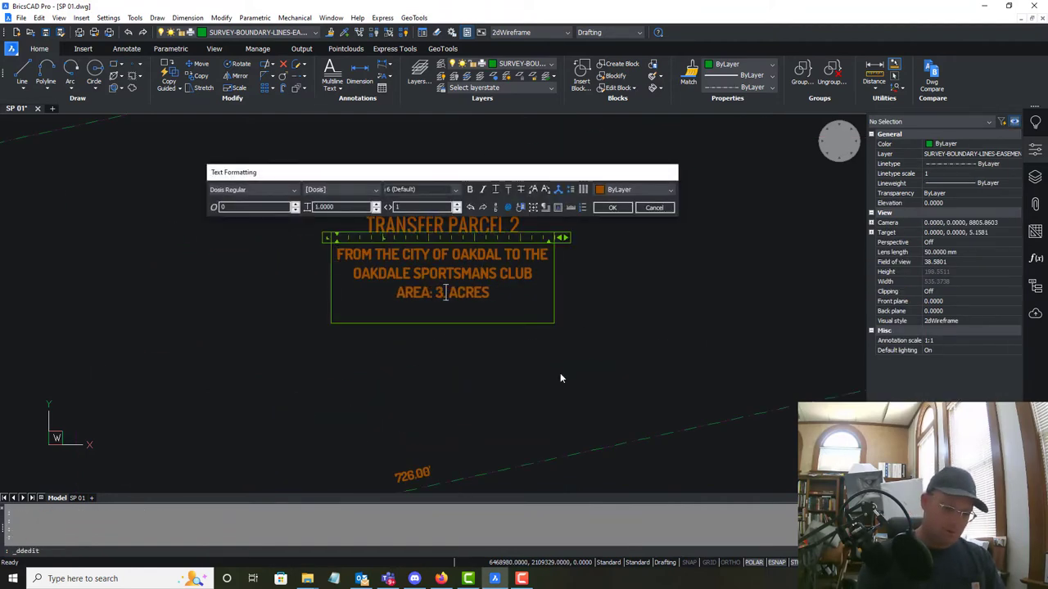
{"action": "left_click", "coordinate": [560, 378]}
{"action": "key", "text": "Escape"}
- Move the Transfer Parcel 2 boundary polyline from its south side into the empty space north of the drawing
{"action": "scroll", "coordinate": [563, 375], "scroll_direction": "down", "scroll_amount": 5}
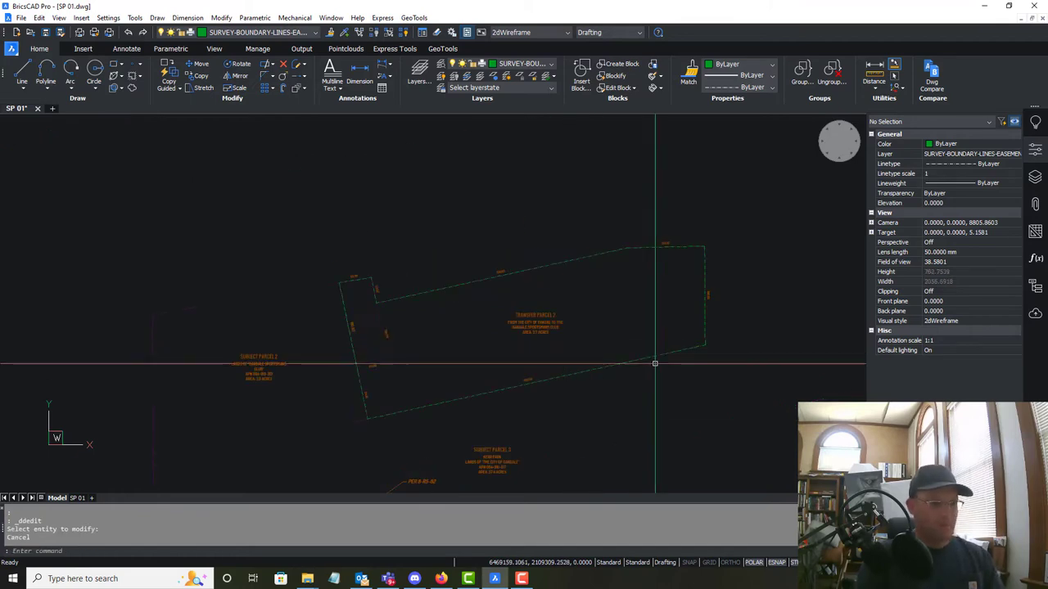
{"action": "scroll", "coordinate": [655, 360], "scroll_direction": "up", "scroll_amount": 2}
{"action": "left_click", "coordinate": [655, 360]}
{"action": "type", "text": "m"}
{"action": "key", "text": "Return"}
{"action": "left_click", "coordinate": [657, 362]}
{"action": "scroll", "coordinate": [673, 393], "scroll_direction": "down", "scroll_amount": 5}
{"action": "left_click", "coordinate": [654, 291]}
{"action": "key", "text": "Escape"}
{"action": "scroll", "coordinate": [646, 304], "scroll_direction": "up", "scroll_amount": 3}
{"action": "scroll", "coordinate": [635, 287], "scroll_direction": "up", "scroll_amount": 2}
- Hatch the inside of the moved parcel outline with the ANSI31 pattern and set the hatch scale to 60
{"action": "middle_click_drag", "start_coordinate": [629, 280], "coordinate": [569, 330]}
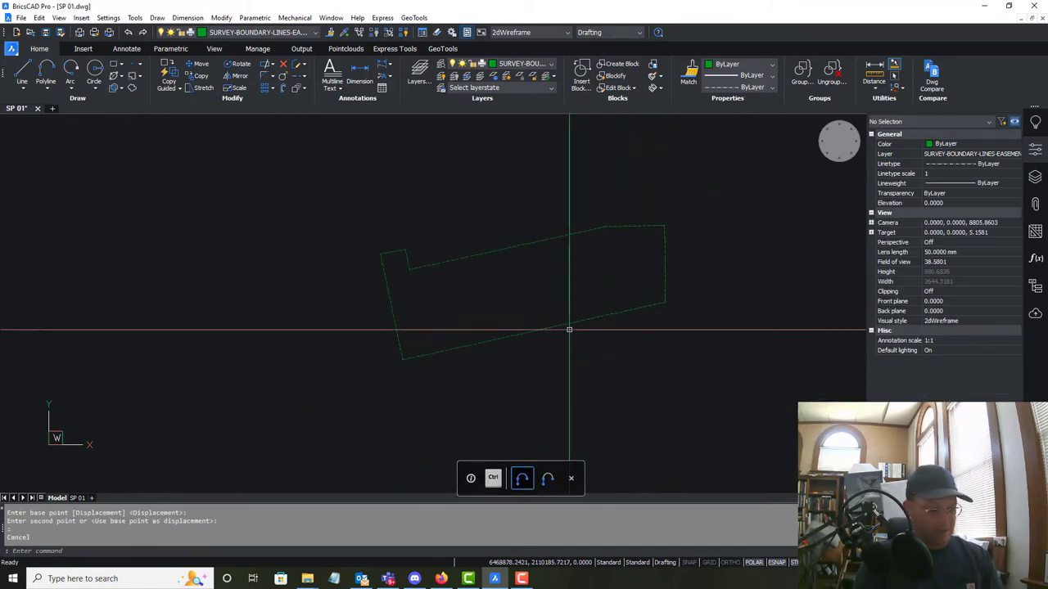
{"action": "type", "text": "h"}
{"action": "key", "text": "Return"}
{"action": "key", "text": "Return"}
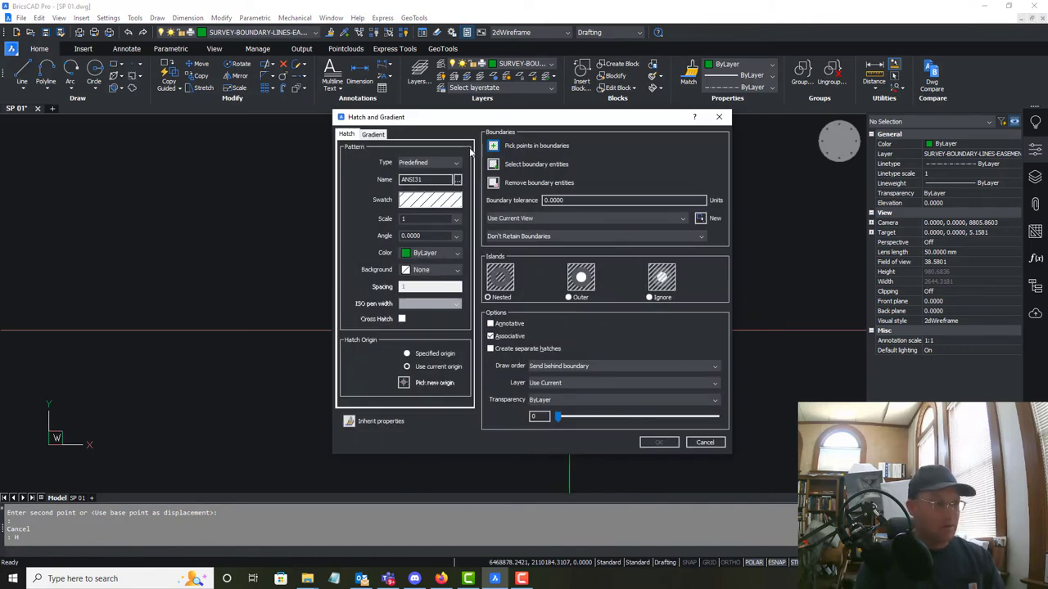
{"action": "left_click", "coordinate": [494, 146]}
{"action": "left_click", "coordinate": [540, 292]}
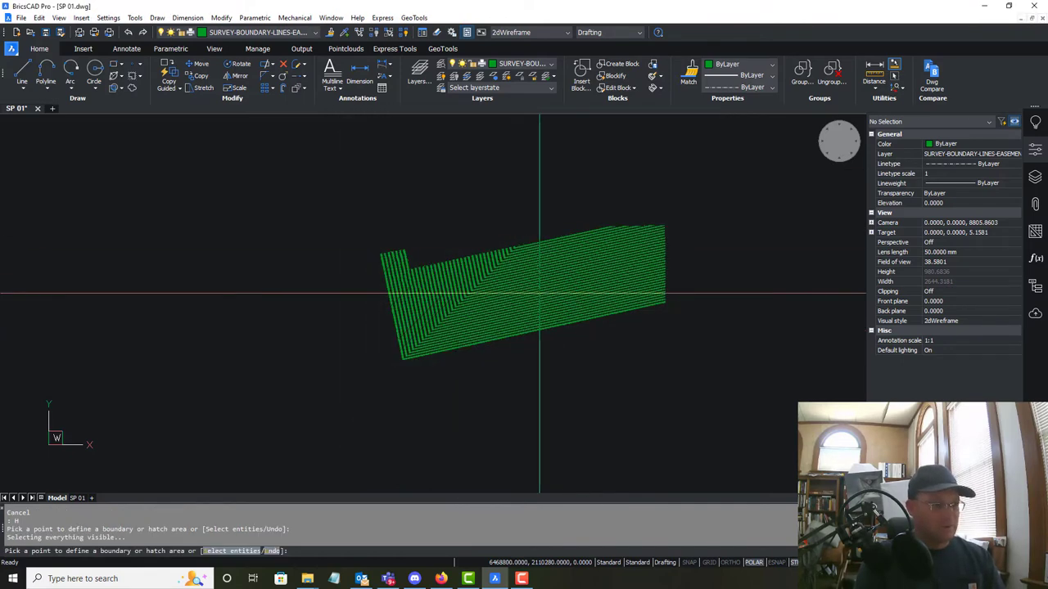
{"action": "key", "text": "Return"}
{"action": "left_click", "coordinate": [658, 442]}
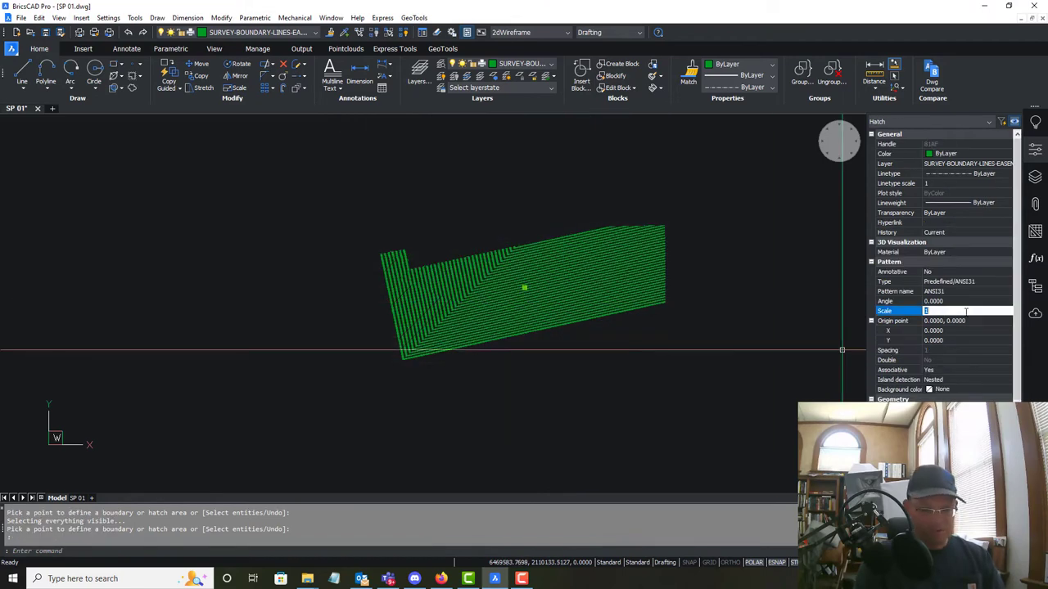
{"action": "key", "text": "Return"}
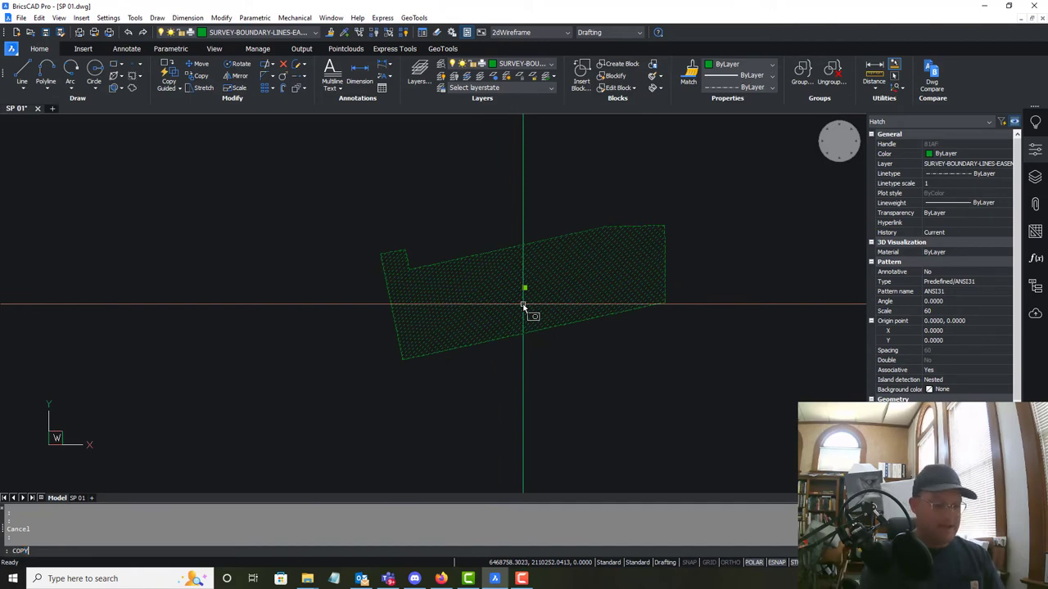
- Copy the hatch from the moved outline's southeast corner onto the matching corner of Transfer Parcel 2
{"action": "key", "text": "Return"}
{"action": "left_click", "coordinate": [663, 305]}
{"action": "scroll", "coordinate": [667, 348], "scroll_direction": "down", "scroll_amount": 4}
{"action": "scroll", "coordinate": [677, 434], "scroll_direction": "up", "scroll_amount": 6}
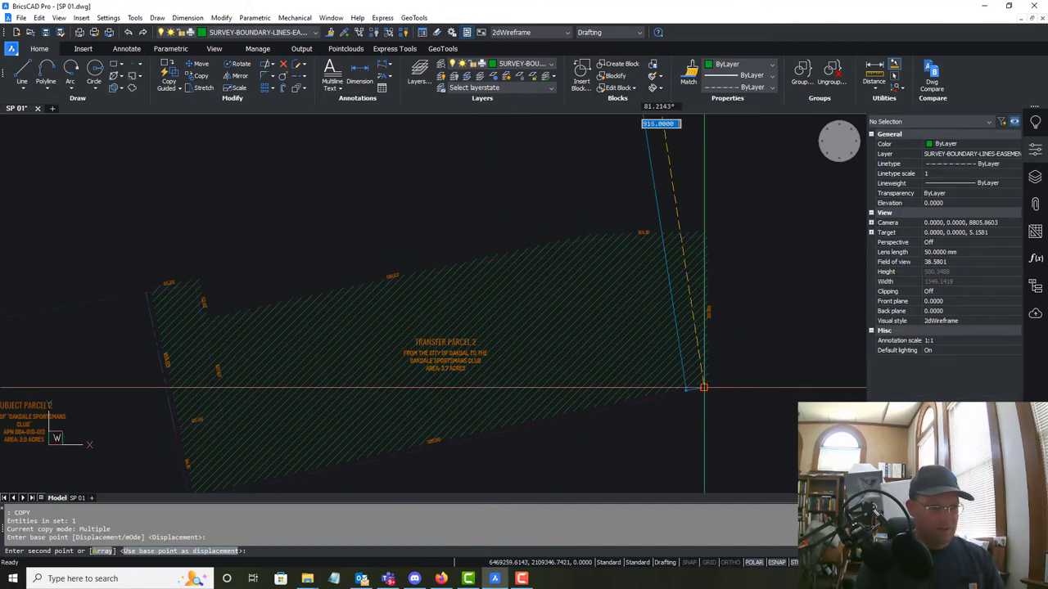
{"action": "left_click", "coordinate": [704, 388]}
{"action": "key", "text": "Escape"}
- Delete the temporary parcel outline and its original hatch from the empty space north of the drawing
{"action": "scroll", "coordinate": [589, 163], "scroll_direction": "down", "scroll_amount": 5}
{"action": "middle_click_drag", "start_coordinate": [577, 168], "coordinate": [533, 241]}
{"action": "left_click", "coordinate": [528, 235]}
{"action": "left_click", "coordinate": [418, 155]}
{"action": "key", "text": "Delete"}
- Send the Transfer Parcel 2 hatch to the back of the draw order, behind the labels and boundary lines
{"action": "left_click", "coordinate": [561, 300]}
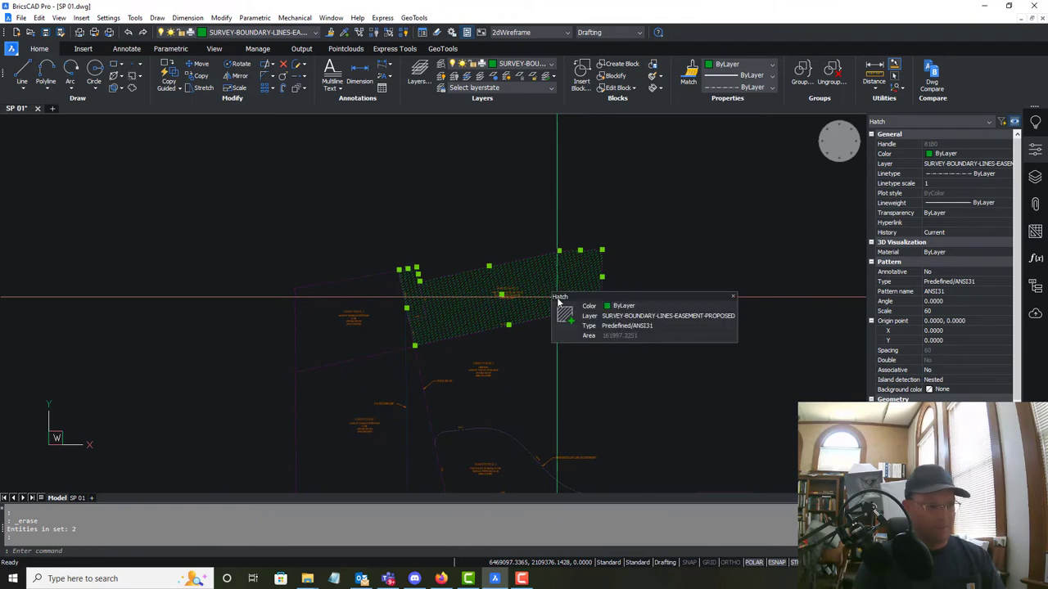
{"action": "key", "text": "Escape"}
{"action": "left_click", "coordinate": [547, 283]}
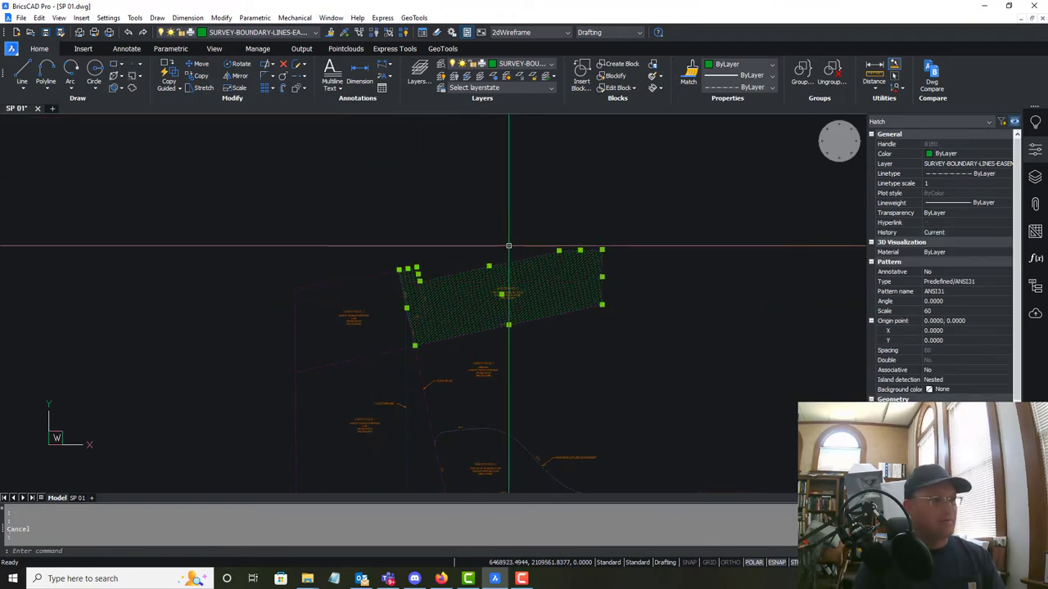
{"action": "left_click", "coordinate": [134, 18]}
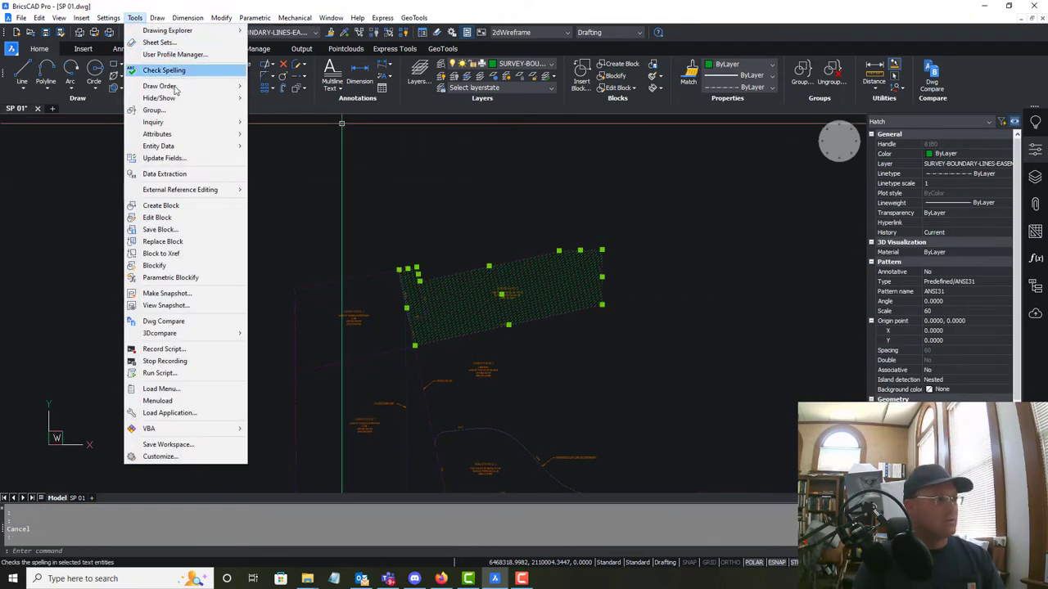
{"action": "mouse_move", "coordinate": [189, 86]}
{"action": "left_click", "coordinate": [304, 99]}
{"action": "scroll", "coordinate": [533, 322], "scroll_direction": "up", "scroll_amount": 6}
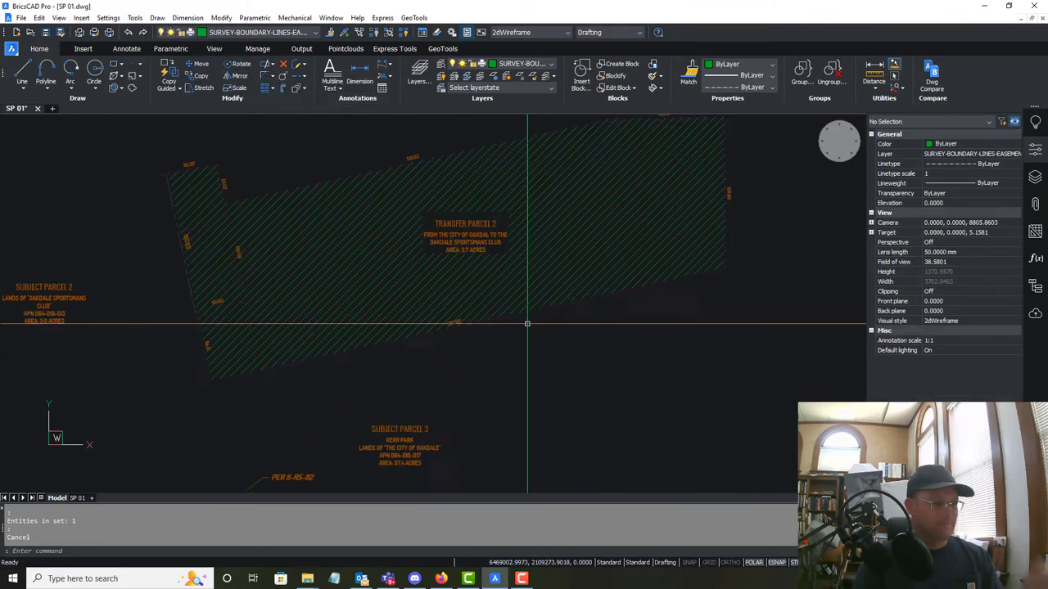
{"action": "middle_click_drag", "start_coordinate": [496, 349], "coordinate": [497, 352]}
{"action": "left_click", "coordinate": [542, 286]}
{"action": "key", "text": "Escape"}
{"action": "scroll", "coordinate": [628, 376], "scroll_direction": "down", "scroll_amount": 2}
{"action": "middle_click_drag", "start_coordinate": [687, 361], "coordinate": [578, 279]}
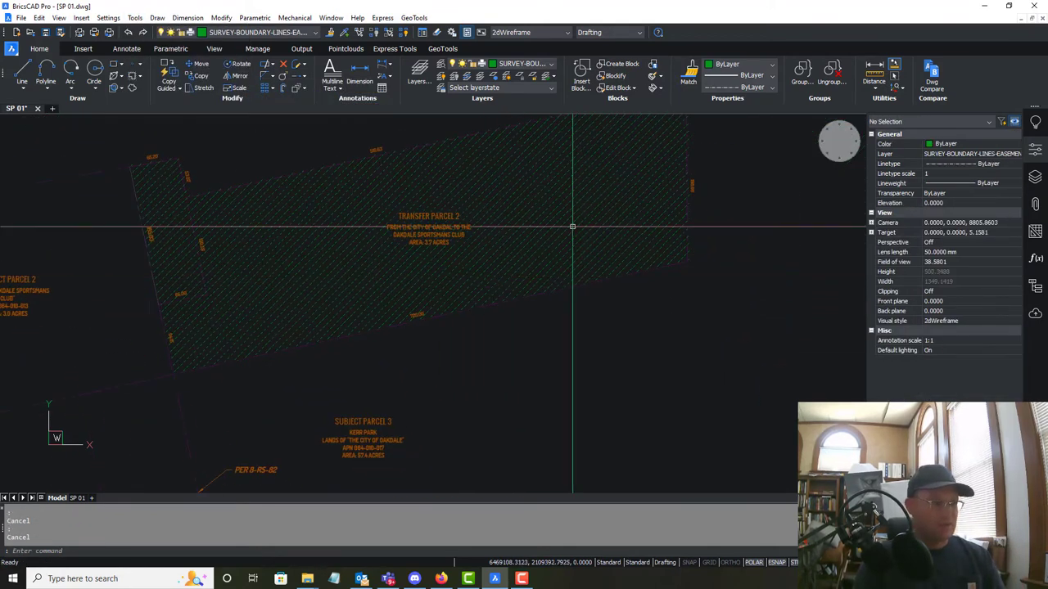
- Create a new layer named SURVEY-BOUNDARY-HATCH-TRANSFER-PARCEL
{"action": "left_click", "coordinate": [134, 17]}
{"action": "mouse_move", "coordinate": [176, 30]}
{"action": "left_click", "coordinate": [325, 33]}
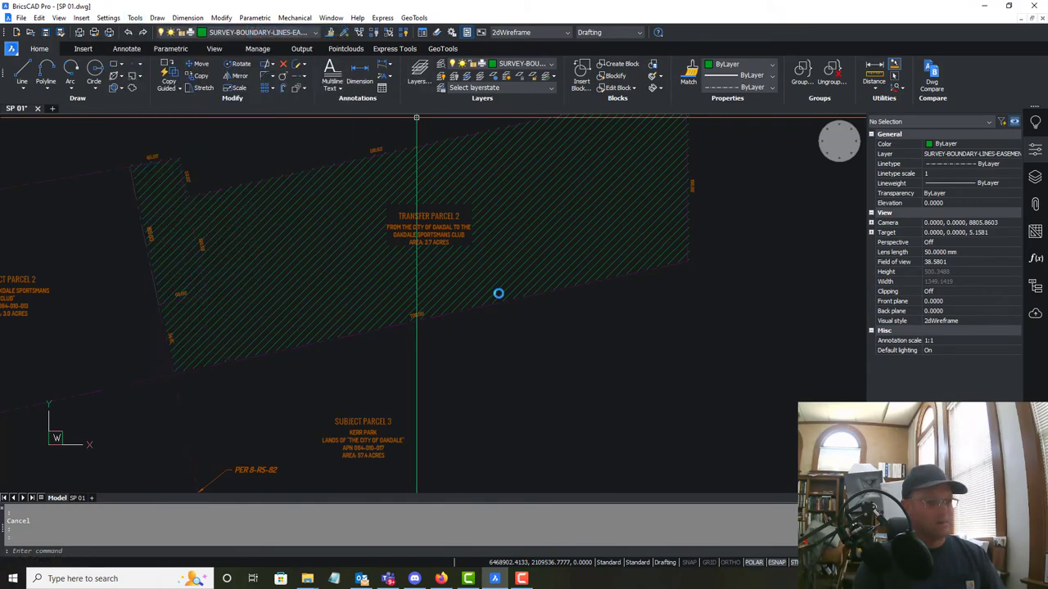
{"action": "scroll", "coordinate": [330, 283], "scroll_direction": "down", "scroll_amount": 3}
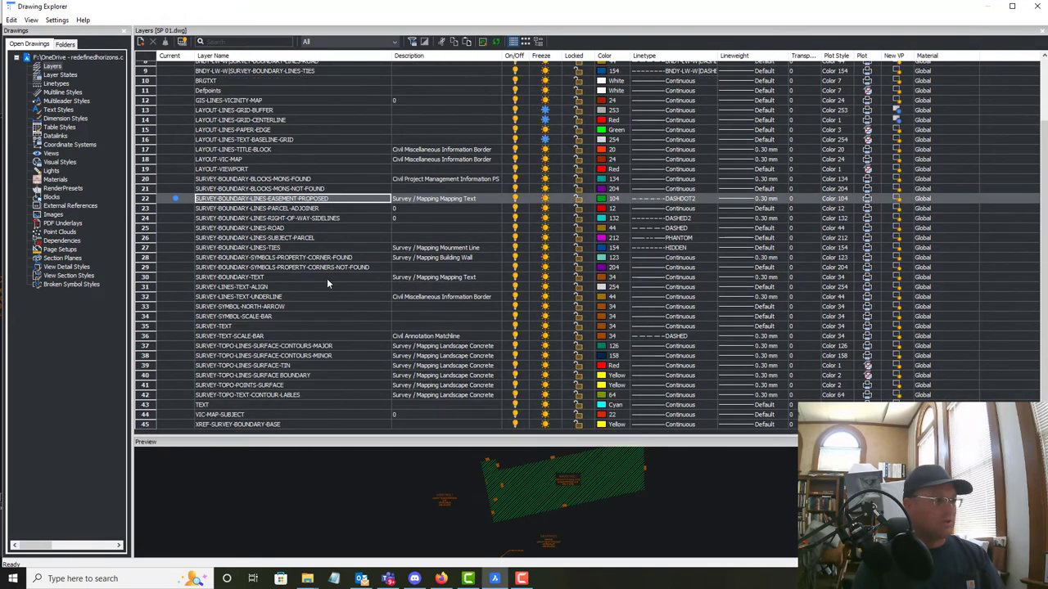
{"action": "left_click", "coordinate": [142, 43]}
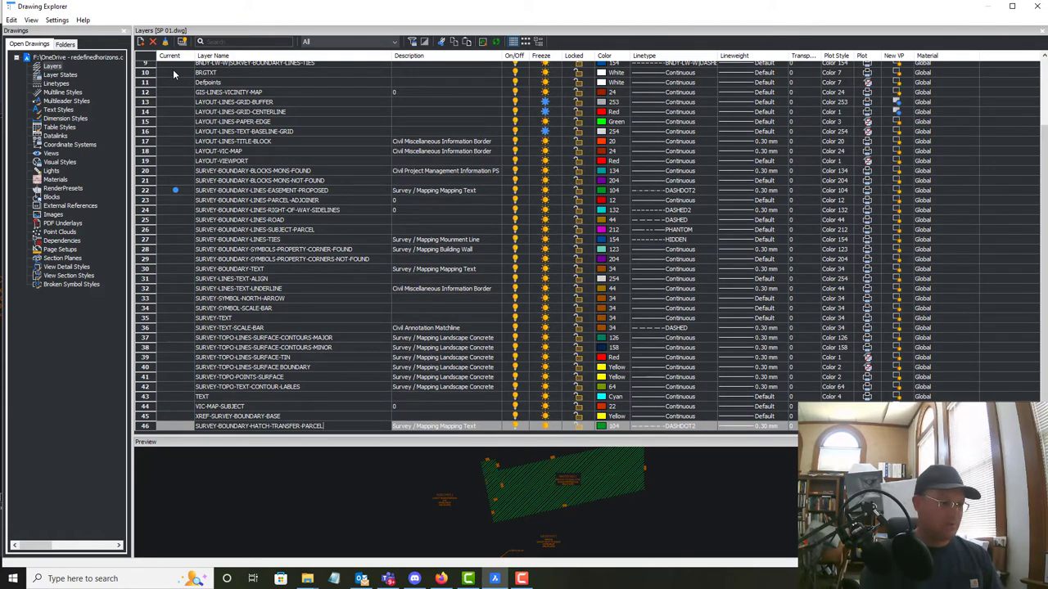
- Set the colour of the SURVEY-BOUNDARY-HATCH-TRANSFER-PARCEL layer to index 79 and close the layer manager
{"action": "left_click", "coordinate": [604, 426]}
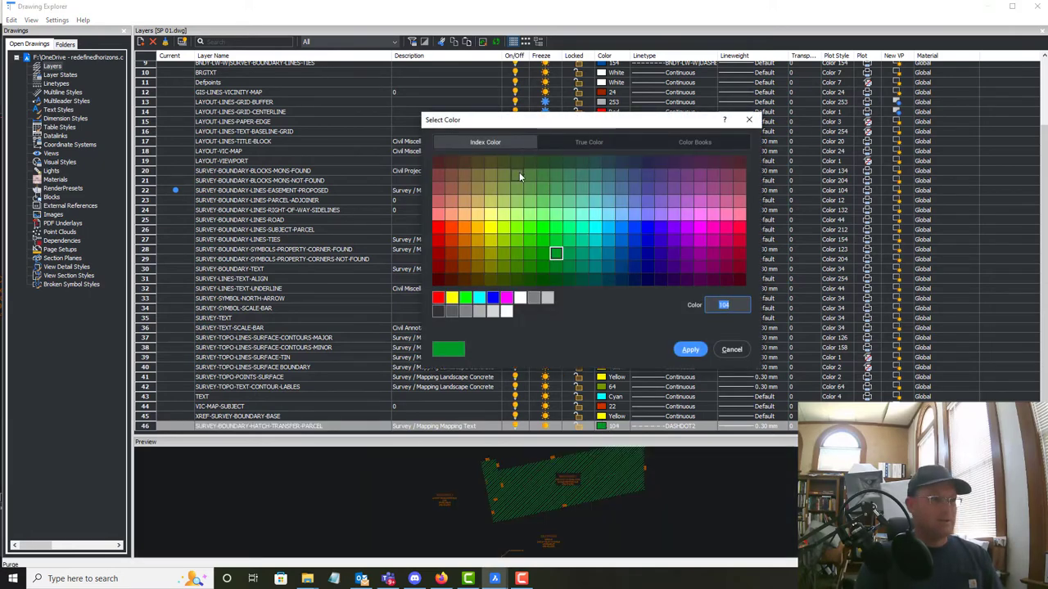
{"action": "left_click", "coordinate": [519, 170]}
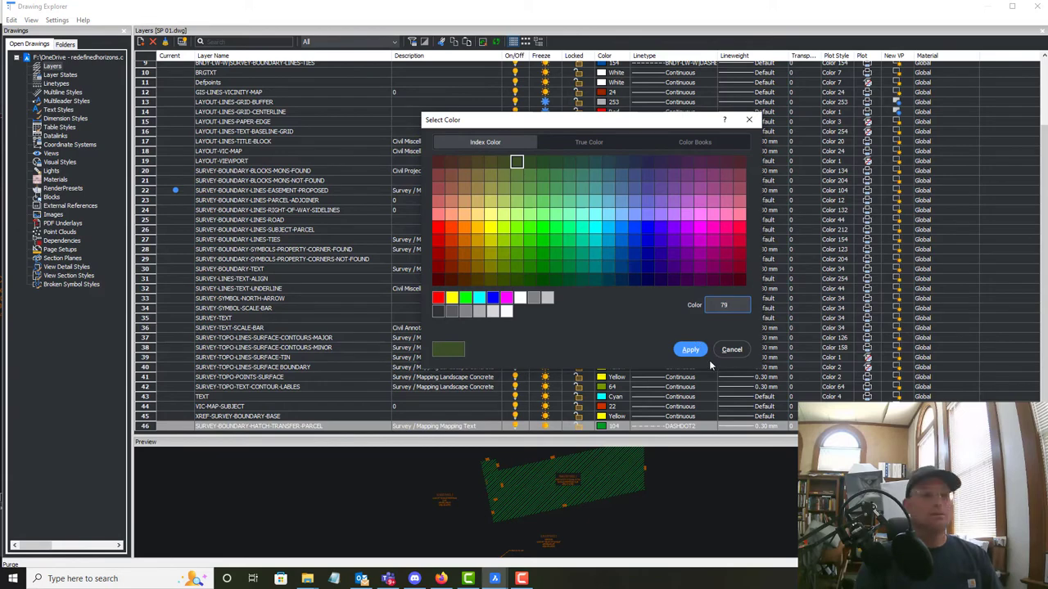
{"action": "left_click", "coordinate": [690, 350]}
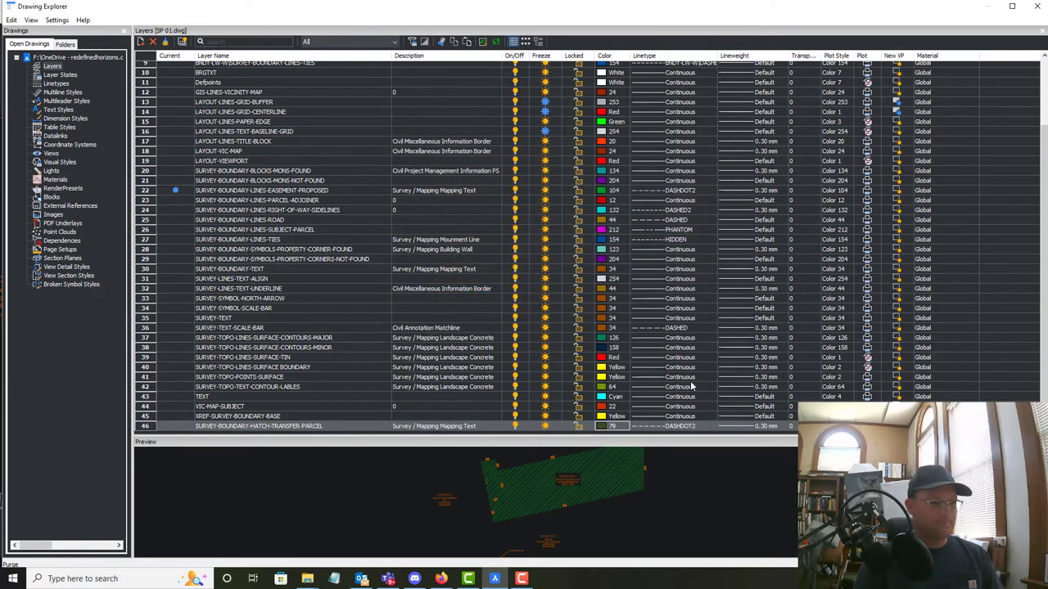
{"action": "left_click", "coordinate": [1035, 7]}
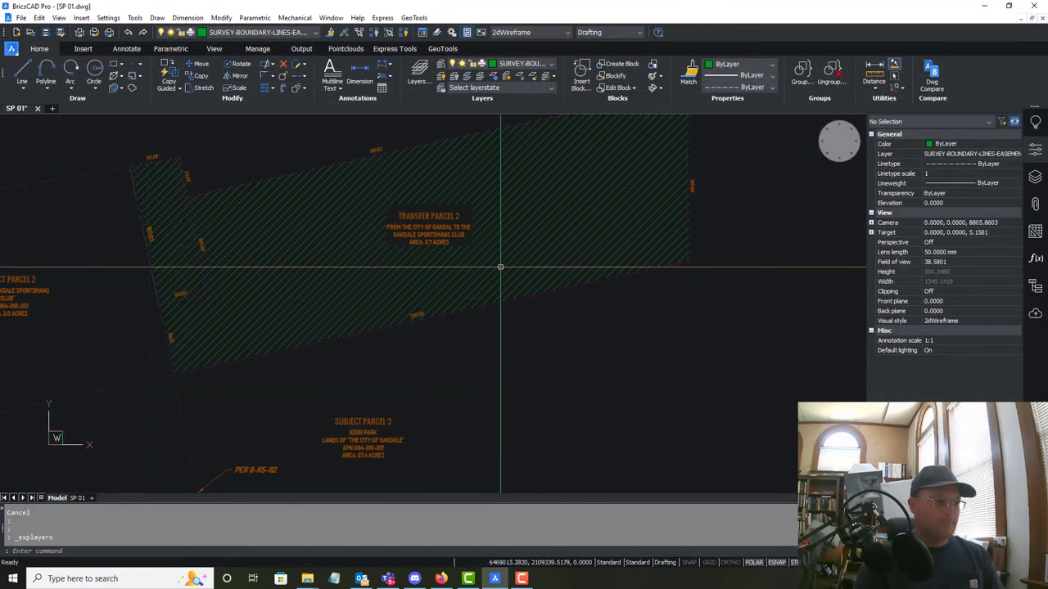
- Move the Transfer Parcel 2 hatch onto the SURVEY-BOUNDARY-HATCH-TRANSFER-PARCEL layer
{"action": "left_click", "coordinate": [553, 66]}
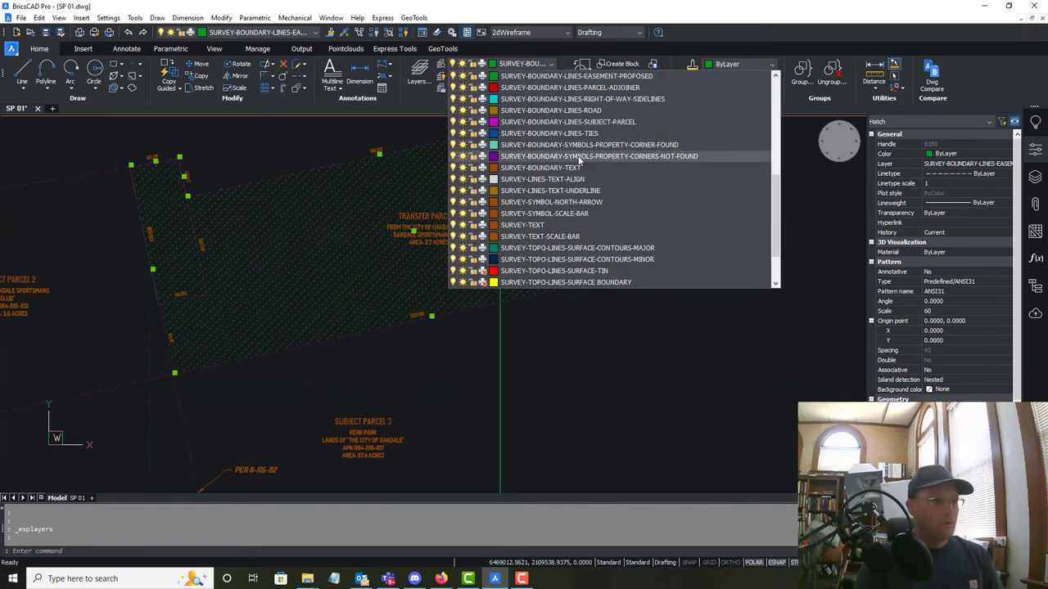
{"action": "scroll", "coordinate": [579, 162], "scroll_direction": "up", "scroll_amount": 4}
{"action": "left_click", "coordinate": [586, 205]}
{"action": "key", "text": "Escape"}
- Create a closed boundary polyline around Transfer Parcel 1 with the Boundary command, picking a point inside the parcel
{"action": "scroll", "coordinate": [514, 287], "scroll_direction": "down", "scroll_amount": 5}
{"action": "middle_click_drag", "start_coordinate": [541, 373], "coordinate": [525, 261]}
{"action": "scroll", "coordinate": [482, 357], "scroll_direction": "up", "scroll_amount": 4}
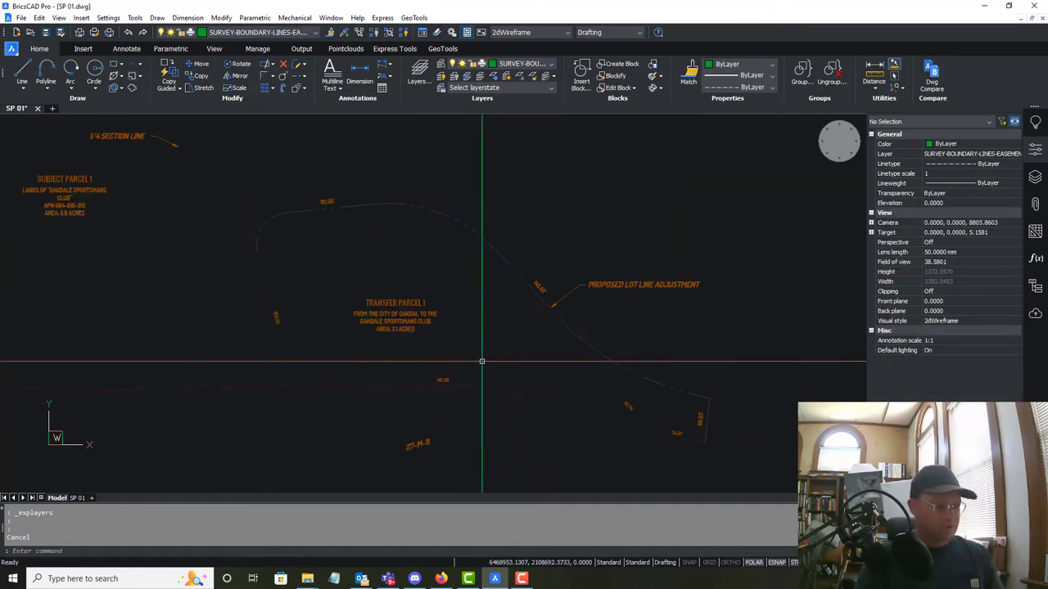
{"action": "type", "text": "BOUNDARY"}
{"action": "key", "text": "Return"}
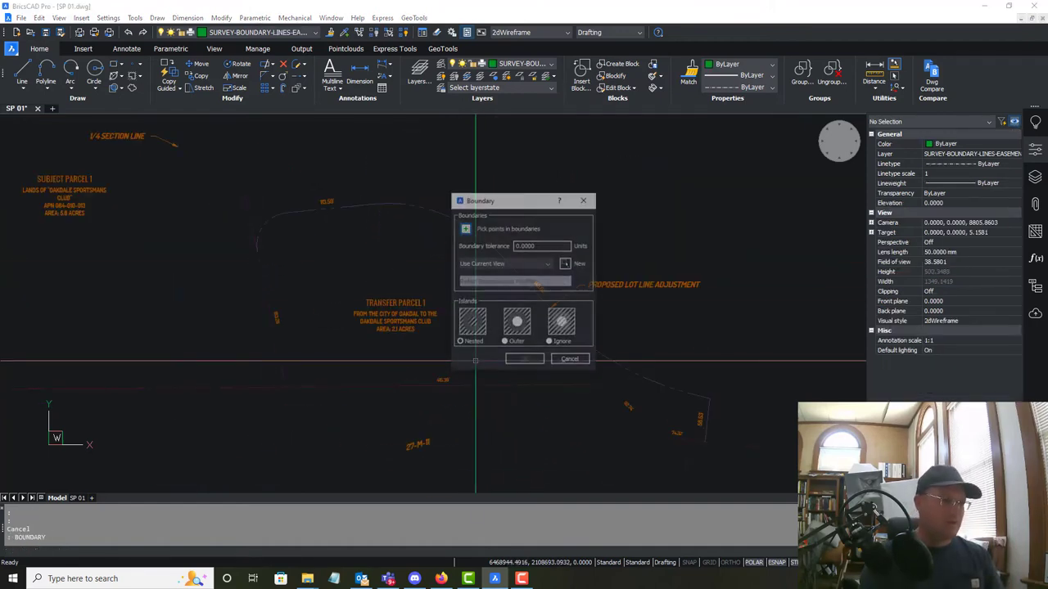
{"action": "left_click", "coordinate": [464, 230]}
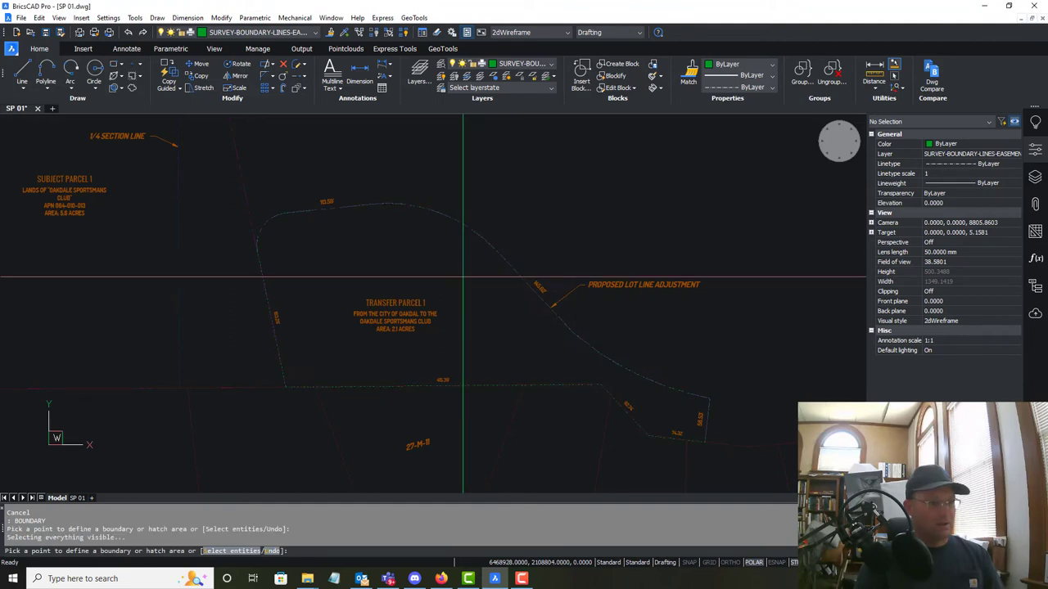
{"action": "key", "text": "Return"}
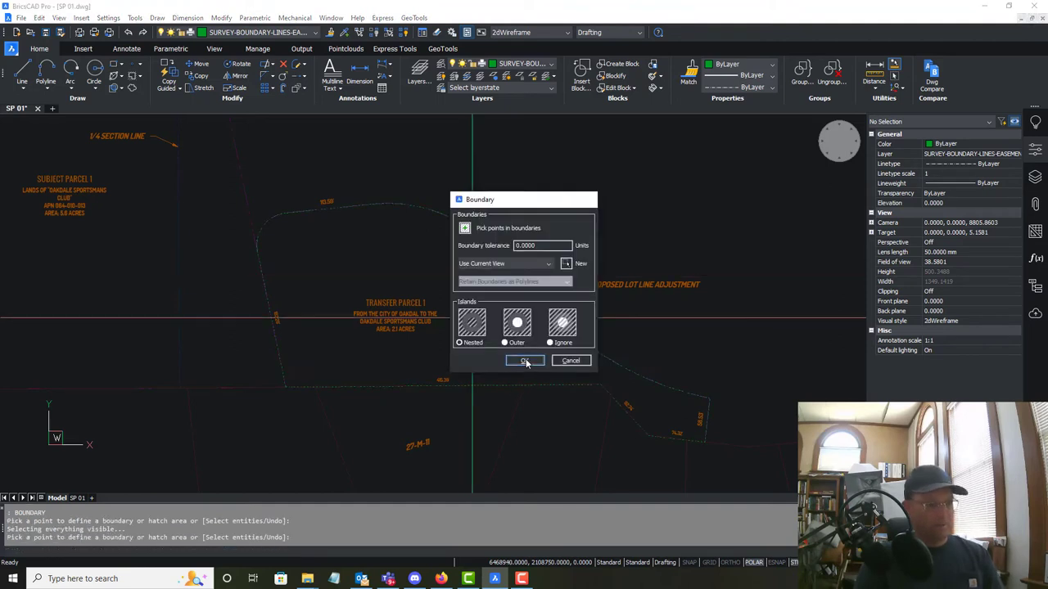
{"action": "left_click", "coordinate": [525, 361]}
- Move the new Transfer Parcel 1 outline into the empty space northeast of the parcel, using its corner as base point
{"action": "type", "text": "m"}
{"action": "key", "text": "Return"}
{"action": "key", "text": "Return"}
{"action": "left_click", "coordinate": [602, 385]}
{"action": "scroll", "coordinate": [604, 325], "scroll_direction": "down", "scroll_amount": 2}
{"action": "middle_click_drag", "start_coordinate": [653, 297], "coordinate": [509, 436]}
{"action": "left_click", "coordinate": [638, 350]}
{"action": "key", "text": "Escape"}
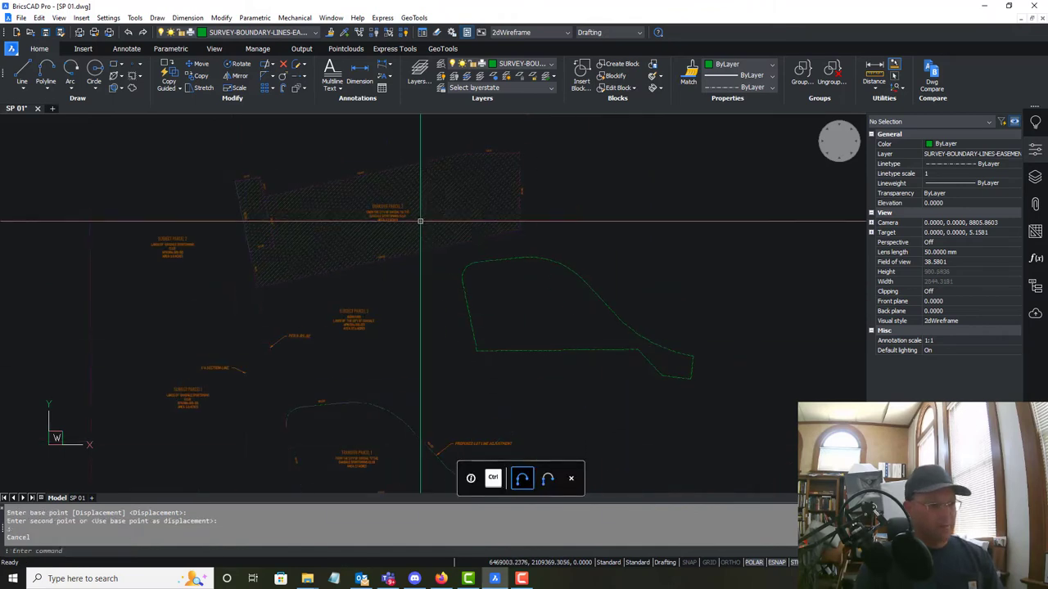
- Hatch the inside of the relocated parcel outline with the predefined ANSI31 pattern at scale 1
{"action": "type", "text": "m"}
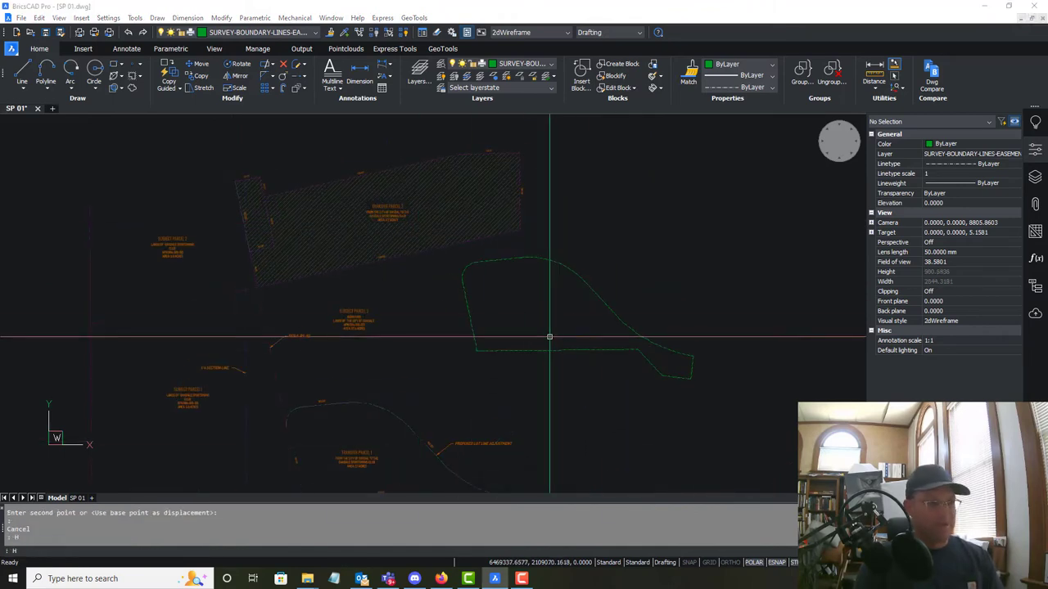
{"action": "key", "text": "Return"}
{"action": "left_click", "coordinate": [493, 146]}
{"action": "left_click", "coordinate": [519, 291]}
{"action": "key", "text": "Return"}
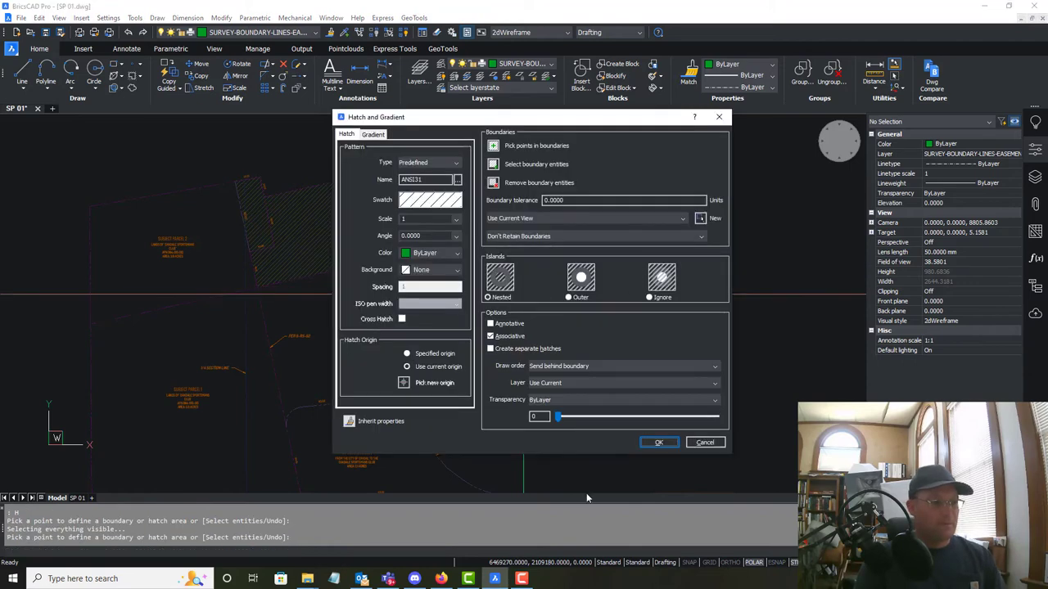
{"action": "left_click", "coordinate": [659, 443]}
- Match the properties of the Transfer Parcel 2 hatch onto the new hatch in the relocated outline
{"action": "left_click", "coordinate": [688, 73]}
{"action": "left_click", "coordinate": [454, 191]}
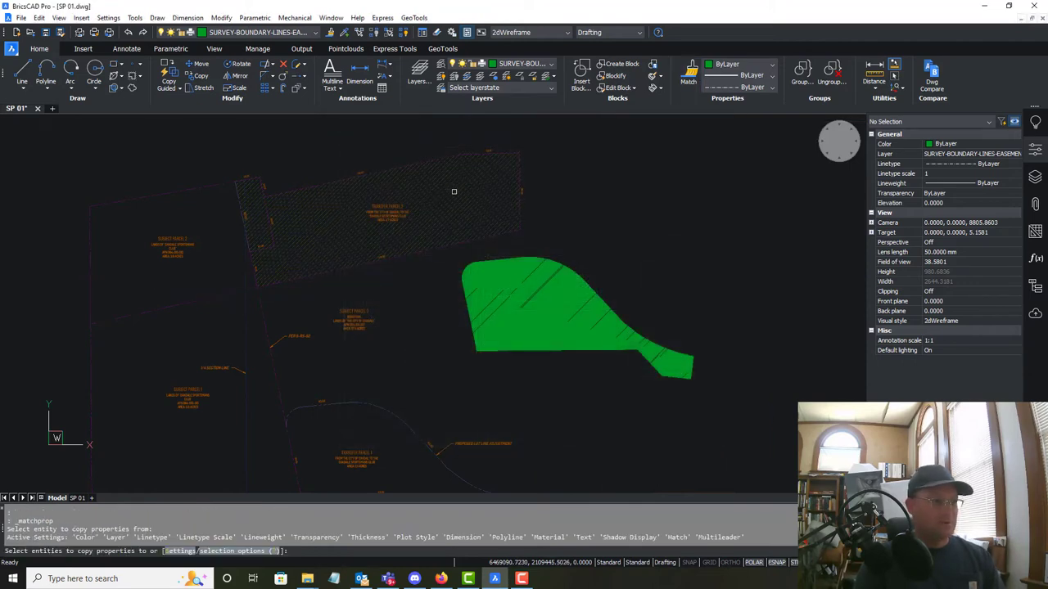
{"action": "left_click", "coordinate": [524, 309]}
{"action": "key", "text": "Escape"}
- Move the new hatch from the relocated outline onto Transfer Parcel 1, aligning its southwest corner with the parcel corner
{"action": "type", "text": "m"}
{"action": "key", "text": "Return"}
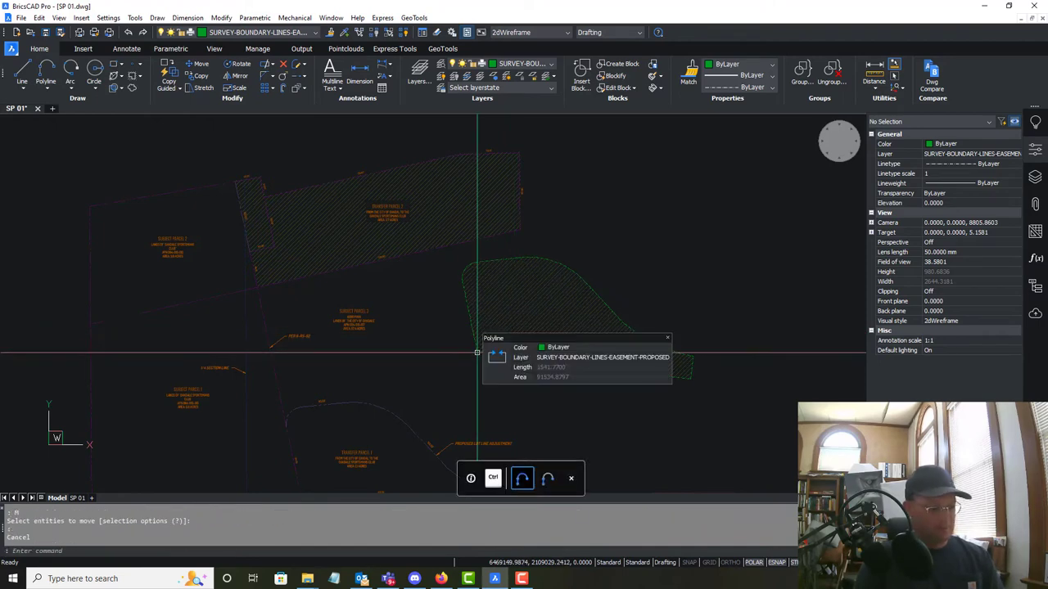
{"action": "left_click", "coordinate": [482, 350], "text": "ctrl"}
{"action": "left_click", "coordinate": [482, 349]}
{"action": "key", "text": "Return"}
{"action": "left_click", "coordinate": [477, 351]}
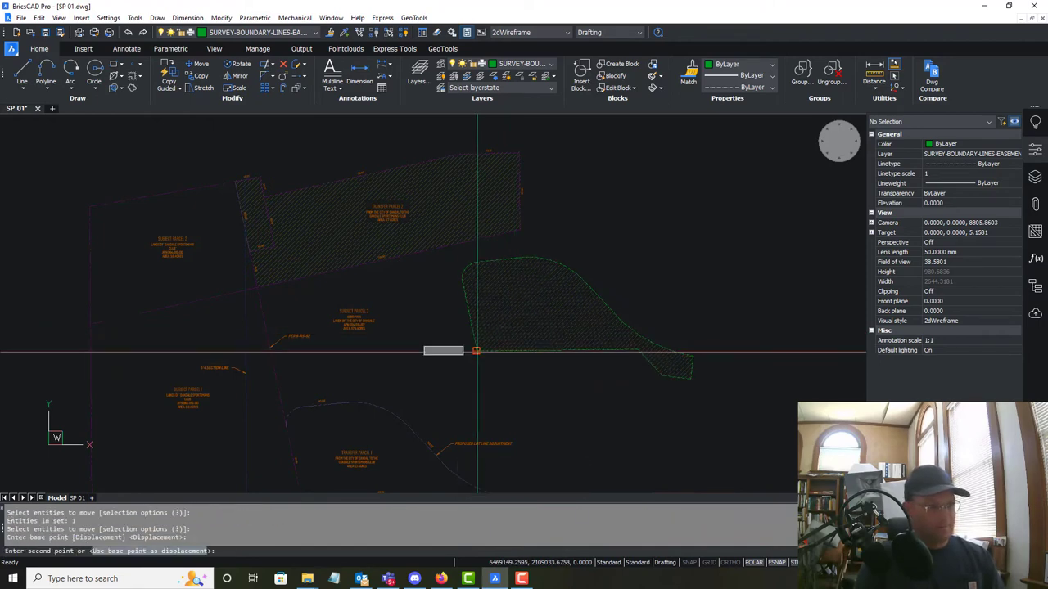
{"action": "middle_click_drag", "start_coordinate": [446, 442], "coordinate": [513, 323]}
{"action": "scroll", "coordinate": [347, 347], "scroll_direction": "up", "scroll_amount": 5}
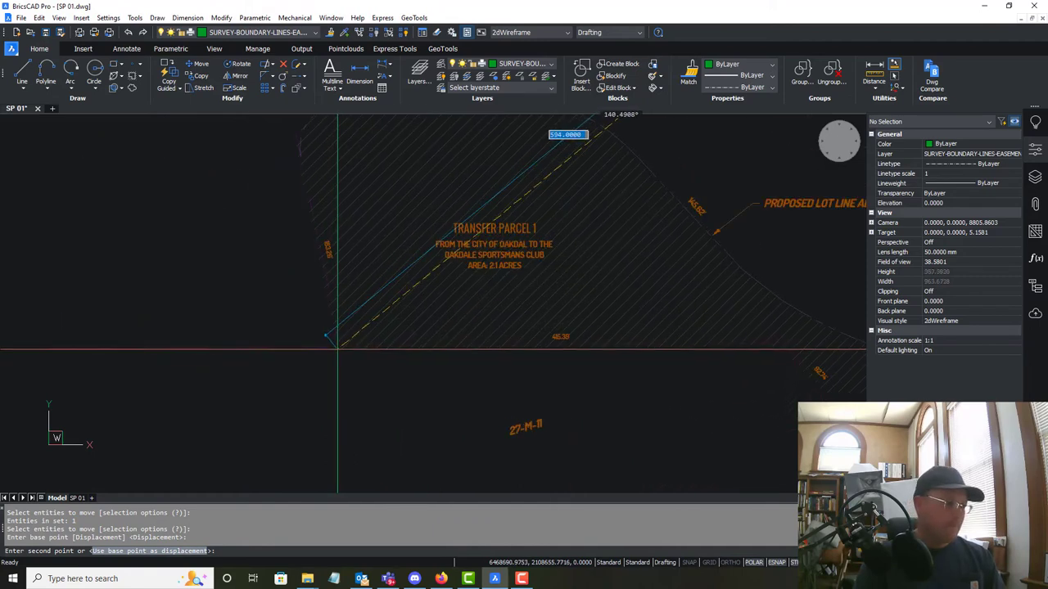
{"action": "left_click", "coordinate": [341, 346]}
{"action": "key", "text": "Escape"}
- Send the Transfer Parcel 1 hatch to the back of the draw order
{"action": "left_click", "coordinate": [498, 305]}
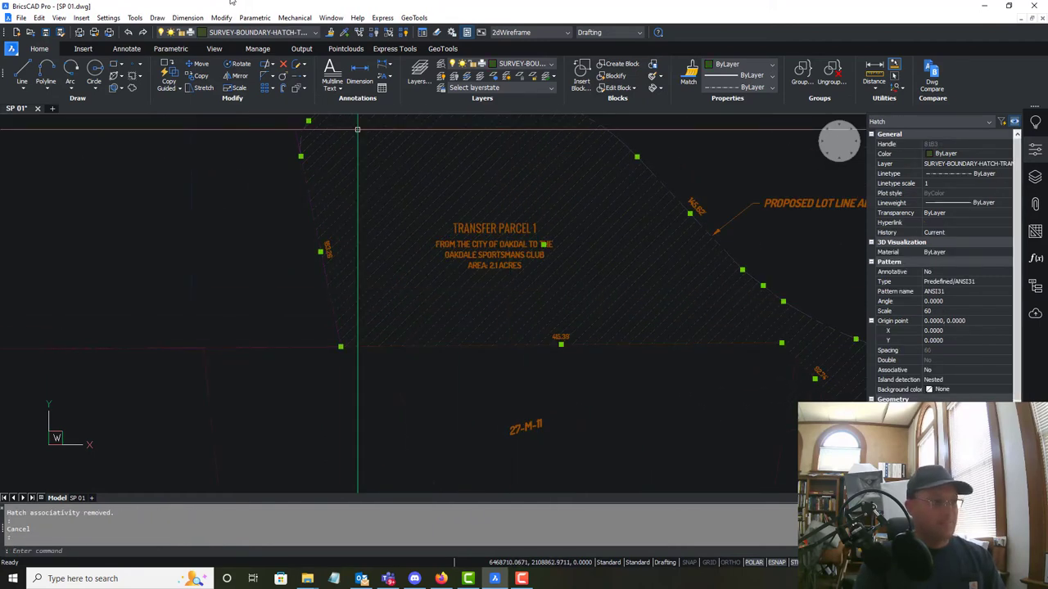
{"action": "left_click", "coordinate": [132, 18]}
{"action": "mouse_move", "coordinate": [189, 86]}
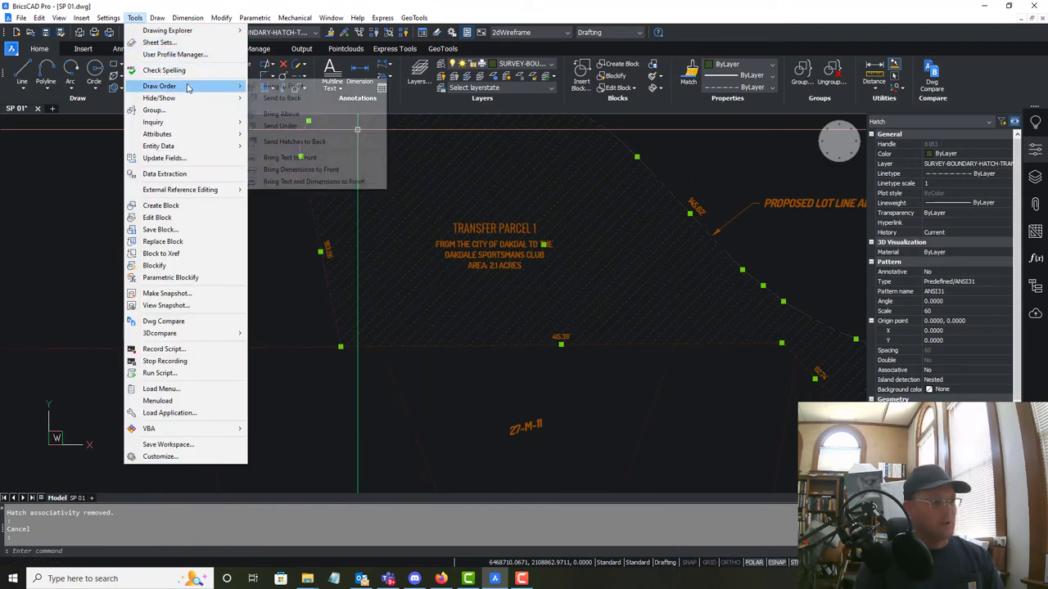
{"action": "left_click", "coordinate": [282, 97]}
- Delete the temporary Transfer Parcel 1 outline from the empty space northeast of the parcel
{"action": "scroll", "coordinate": [612, 204], "scroll_direction": "down", "scroll_amount": 6}
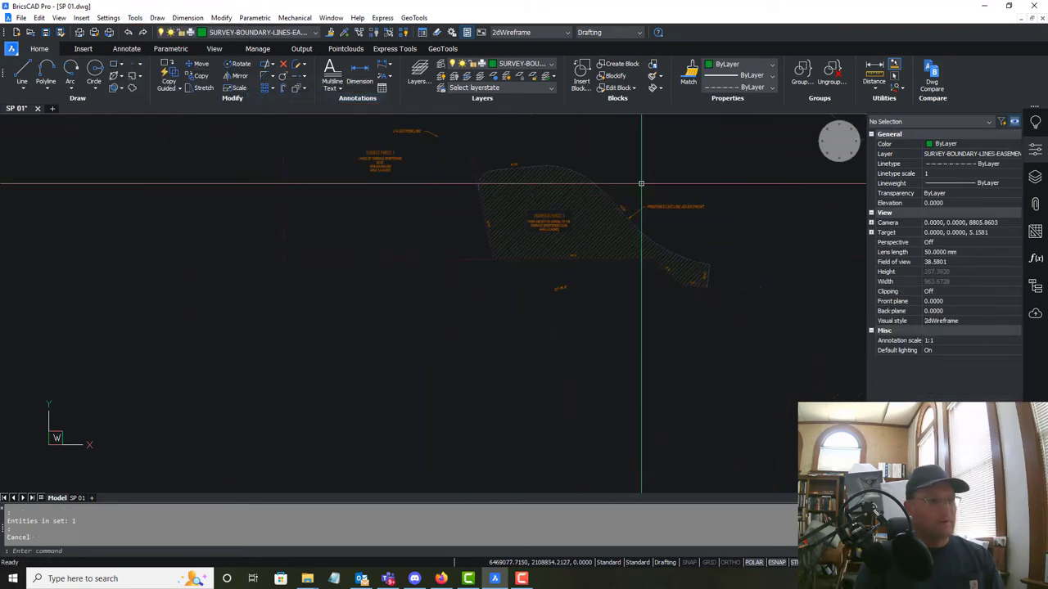
{"action": "left_click", "coordinate": [708, 262]}
{"action": "left_click", "coordinate": [642, 200]}
{"action": "key", "text": "Delete"}
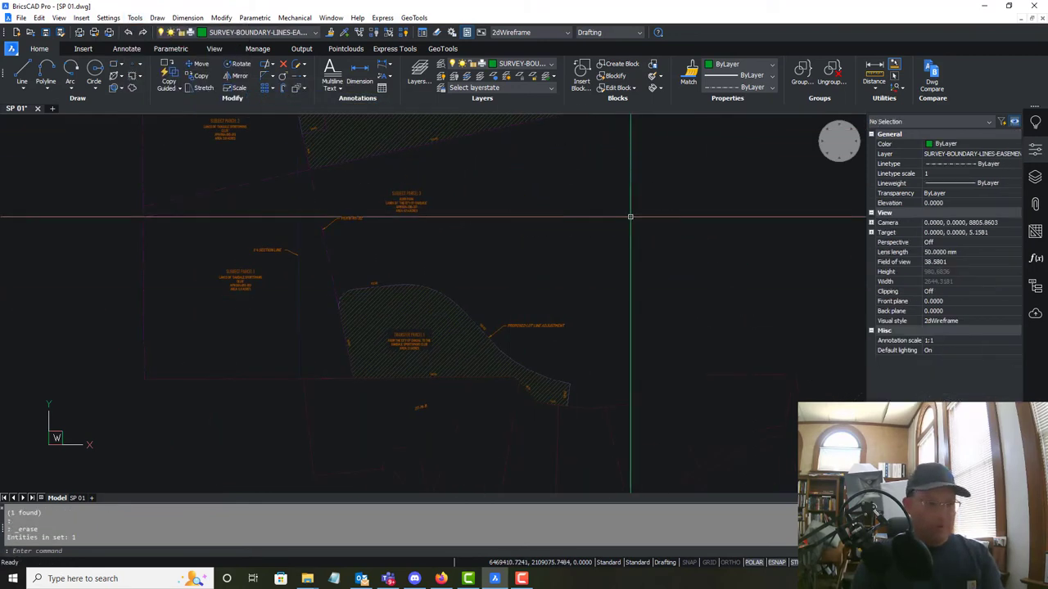
- Review both hatched transfer parcels and the adjoining parcels to the south for labelling still missing
{"action": "middle_click_drag", "start_coordinate": [425, 288], "coordinate": [456, 379]}
{"action": "mouse_move", "coordinate": [529, 393]}
{"action": "middle_mouse_down"}
{"action": "mouse_move", "coordinate": [483, 232]}
{"action": "mouse_move", "coordinate": [568, 304]}
{"action": "mouse_move", "coordinate": [604, 417]}
{"action": "mouse_move", "coordinate": [580, 350]}
{"action": "middle_mouse_up"}
{"action": "mouse_move", "coordinate": [472, 295]}
{"action": "middle_mouse_down"}
{"action": "mouse_move", "coordinate": [491, 360]}
{"action": "mouse_move", "coordinate": [475, 317]}
{"action": "middle_mouse_up"}
{"action": "middle_click_drag", "start_coordinate": [486, 442], "coordinate": [491, 322]}
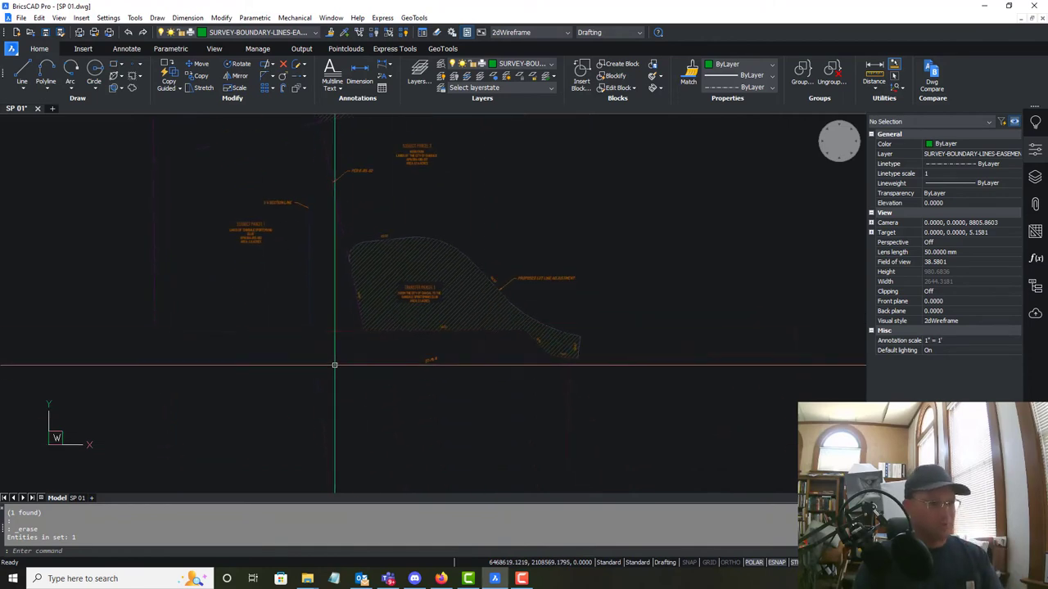
{"action": "scroll", "coordinate": [354, 371], "scroll_direction": "up", "scroll_amount": 2}
{"action": "middle_click_drag", "start_coordinate": [354, 372], "coordinate": [358, 346]}
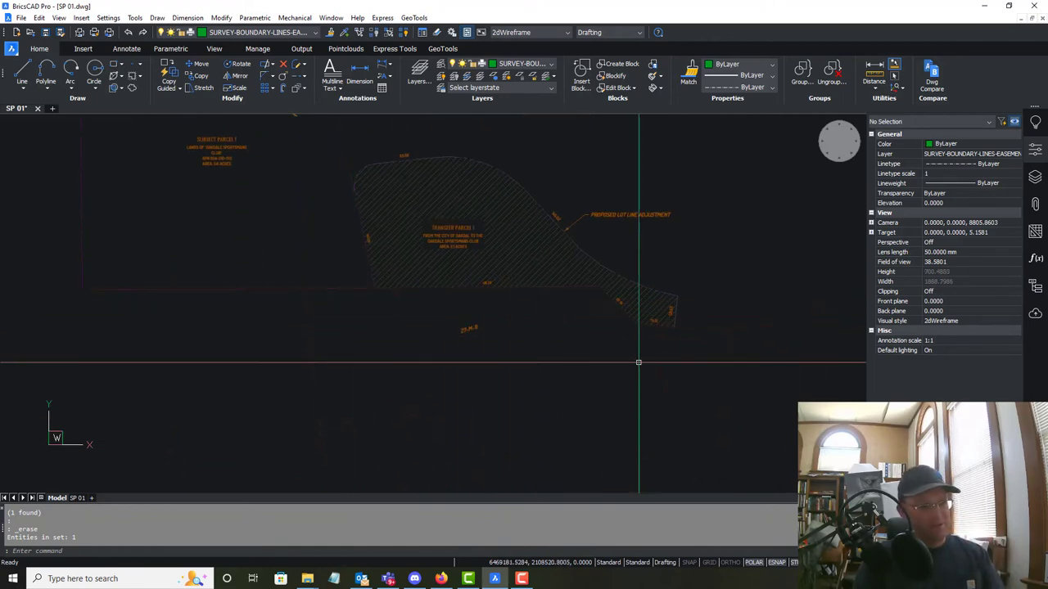
{"action": "middle_click_drag", "start_coordinate": [478, 219], "coordinate": [505, 462]}
{"action": "middle_click_drag", "start_coordinate": [437, 274], "coordinate": [448, 480]}
{"action": "mouse_move", "coordinate": [424, 304]}
{"action": "middle_mouse_down"}
{"action": "mouse_move", "coordinate": [428, 190]}
{"action": "mouse_move", "coordinate": [424, 217]}
{"action": "middle_mouse_up"}
{"action": "middle_click_drag", "start_coordinate": [507, 425], "coordinate": [470, 246]}
- Copy the description text of Subject Parcel 3 into the adjoining parcel just southwest of Transfer Parcel 1
{"action": "scroll", "coordinate": [451, 320], "scroll_direction": "up", "scroll_amount": 6}
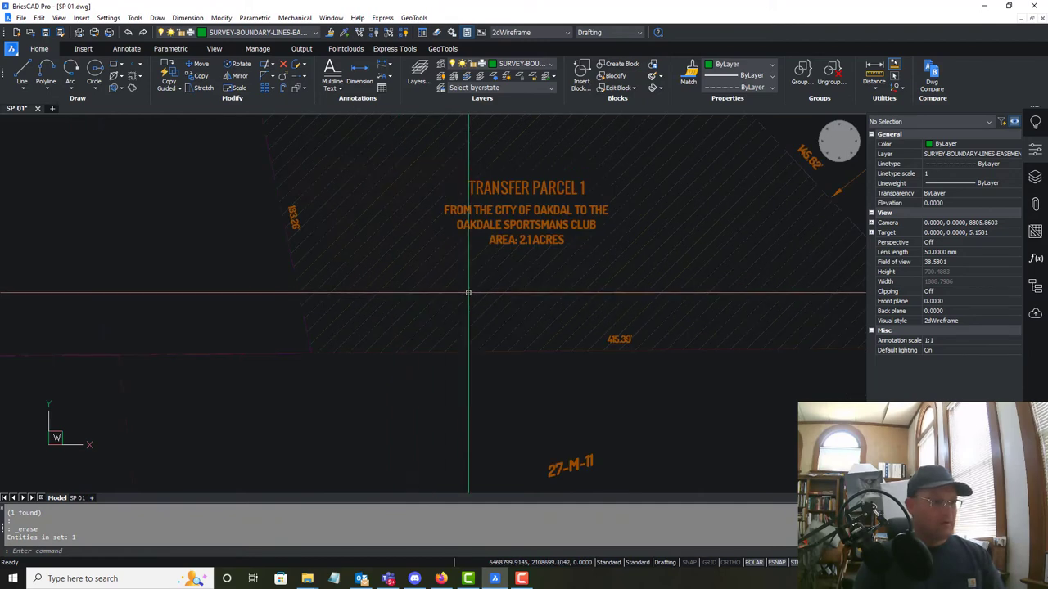
{"action": "middle_click_drag", "start_coordinate": [481, 292], "coordinate": [415, 477]}
{"action": "scroll", "coordinate": [500, 307], "scroll_direction": "down", "scroll_amount": 5}
{"action": "scroll", "coordinate": [492, 178], "scroll_direction": "up", "scroll_amount": 1}
{"action": "scroll", "coordinate": [492, 178], "scroll_direction": "up", "scroll_amount": 3}
{"action": "left_click", "coordinate": [507, 216]}
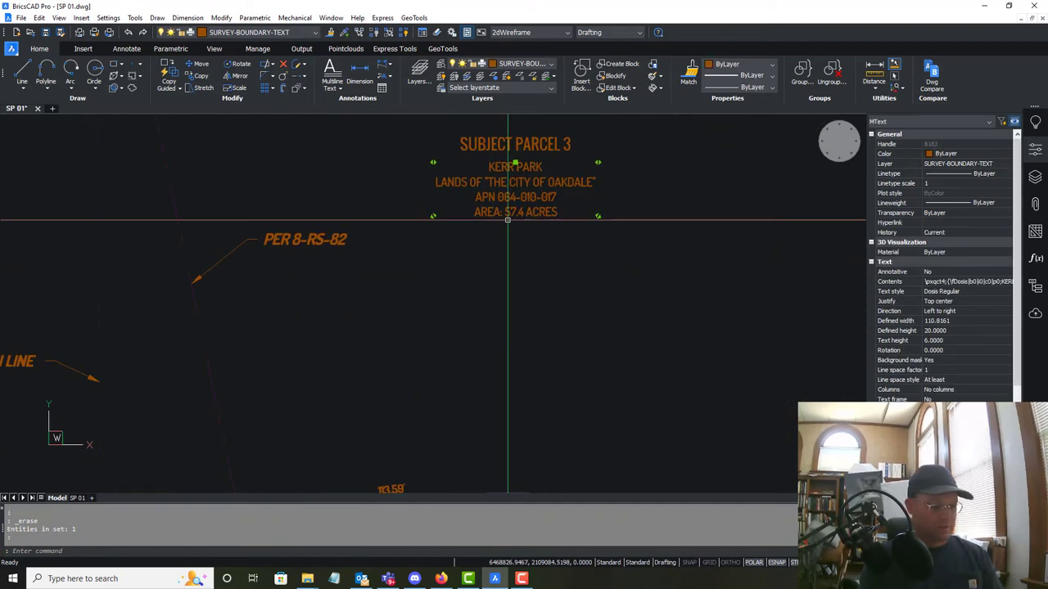
{"action": "key", "text": "Return"}
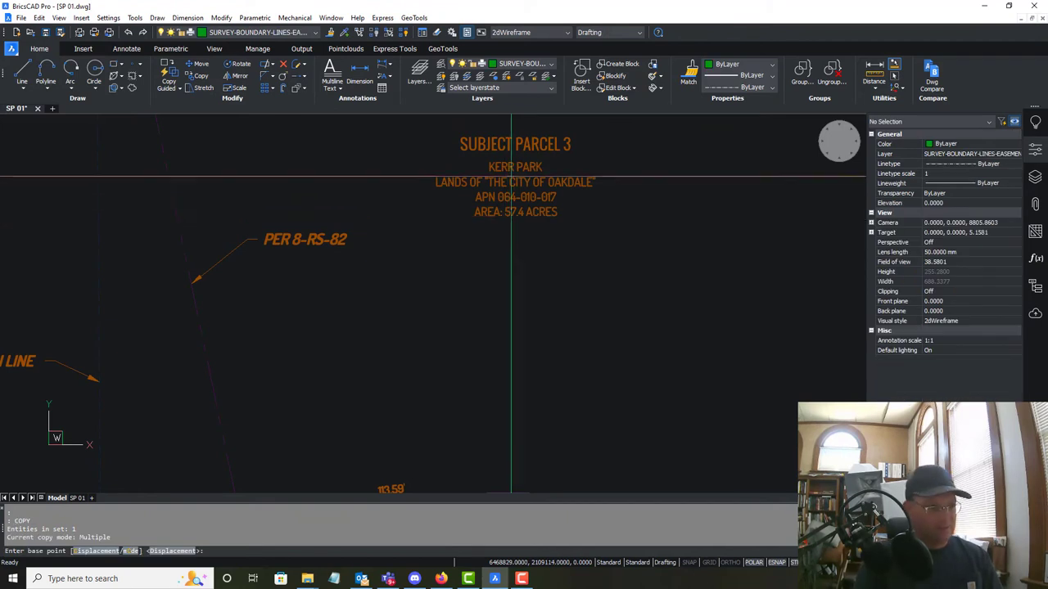
{"action": "left_click", "coordinate": [514, 179]}
{"action": "scroll", "coordinate": [514, 172], "scroll_direction": "down", "scroll_amount": 5}
{"action": "scroll", "coordinate": [475, 358], "scroll_direction": "up", "scroll_amount": 5}
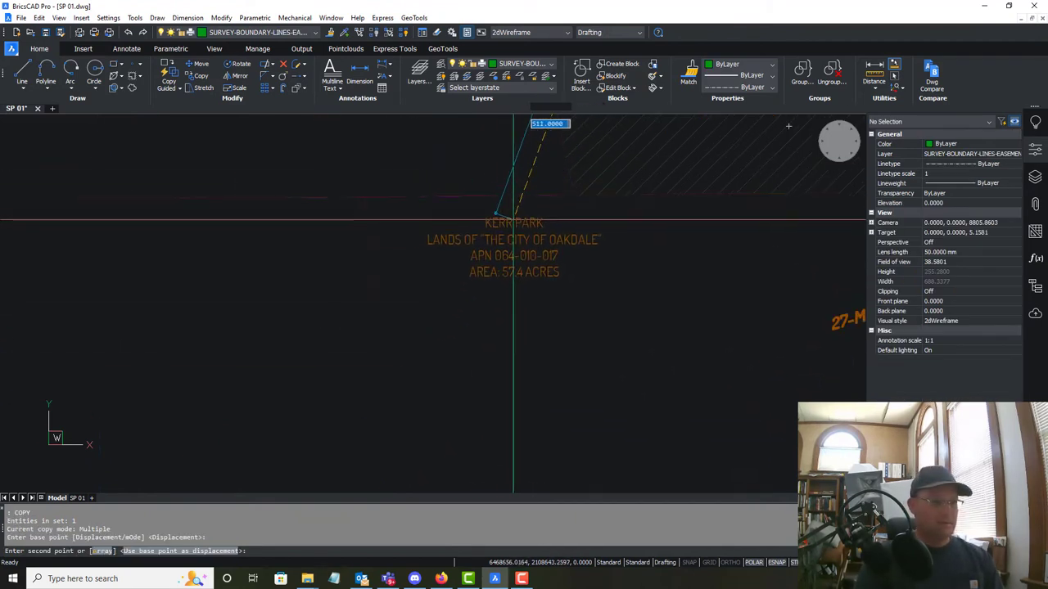
{"action": "left_click", "coordinate": [508, 226]}
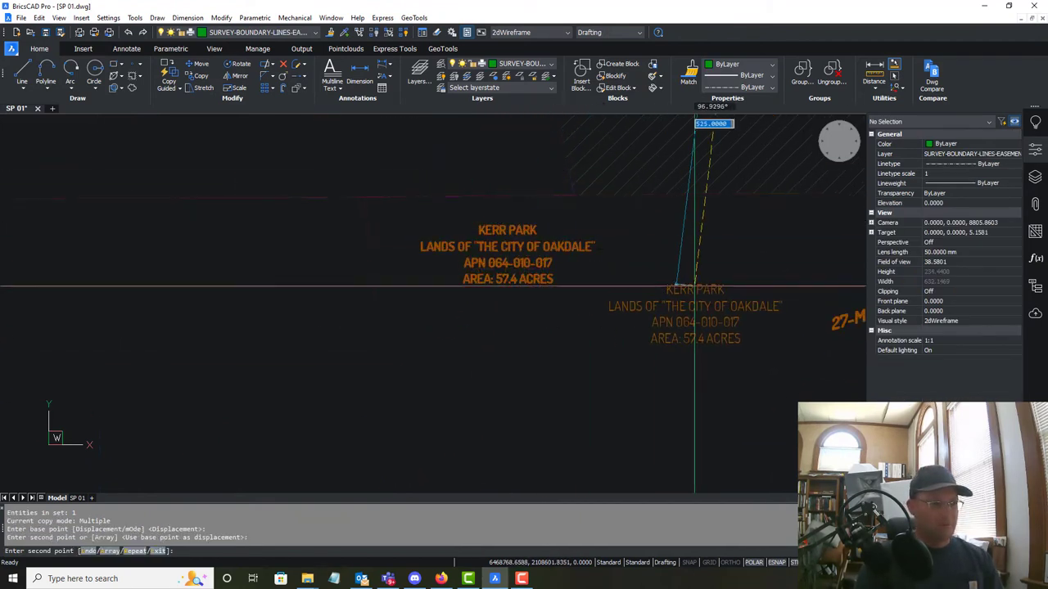
{"action": "scroll", "coordinate": [687, 288], "scroll_direction": "up", "scroll_amount": 2}
{"action": "middle_click_drag", "start_coordinate": [694, 287], "coordinate": [318, 333]}
{"action": "key", "text": "Escape"}
- Delete the KERR PARK line from the copied text and replace the owner after LANDS OF with the adjoining family's name
{"action": "middle_click_drag", "start_coordinate": [158, 357], "coordinate": [535, 307]}
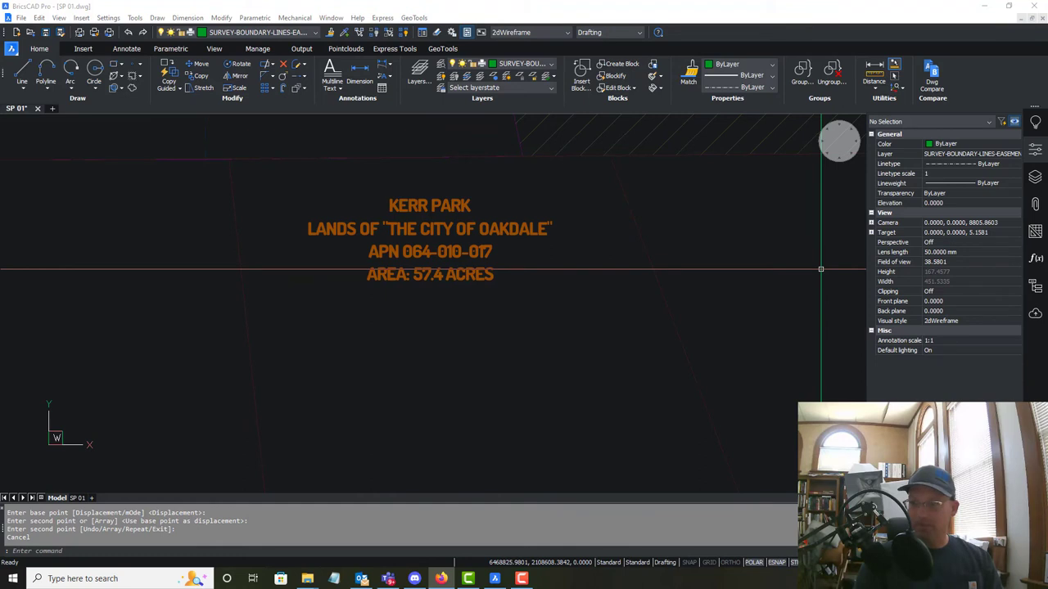
{"action": "double_click", "coordinate": [472, 210]}
{"action": "left_click_drag", "start_coordinate": [472, 210], "coordinate": [381, 216]}
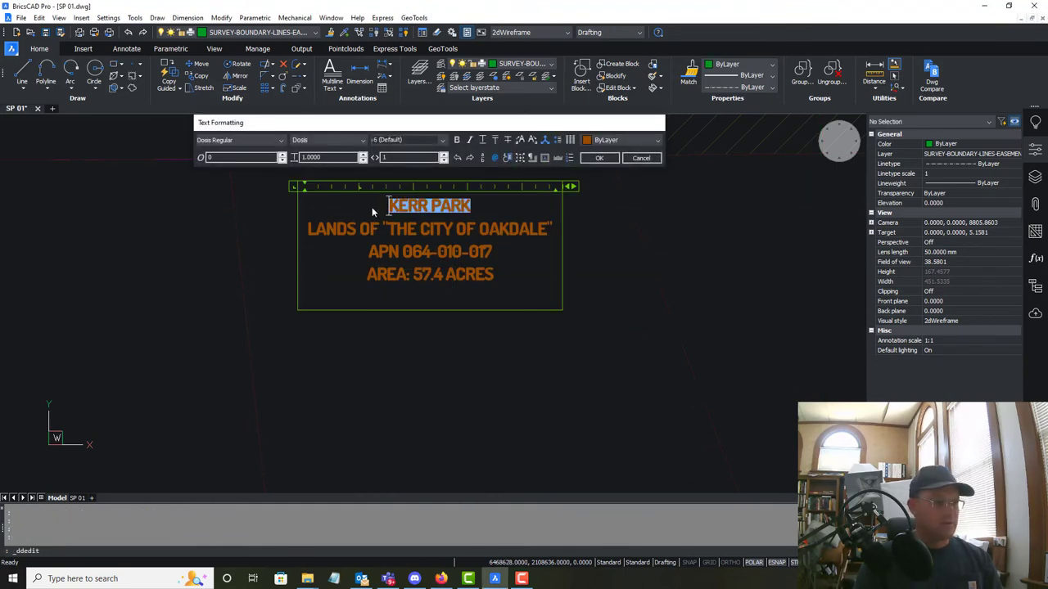
{"action": "key", "text": "Delete"}
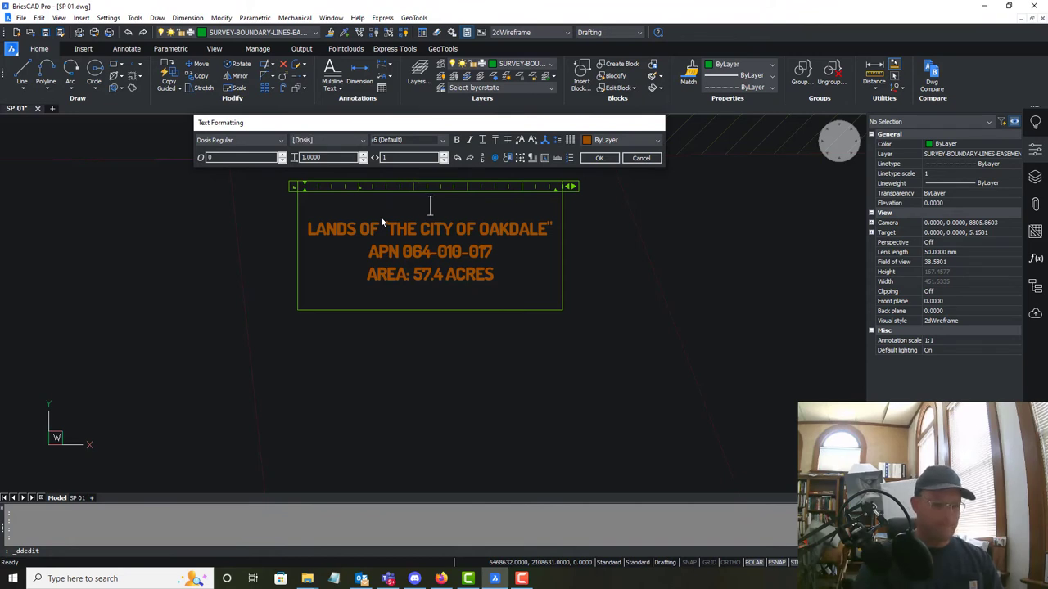
{"action": "key", "text": "Delete"}
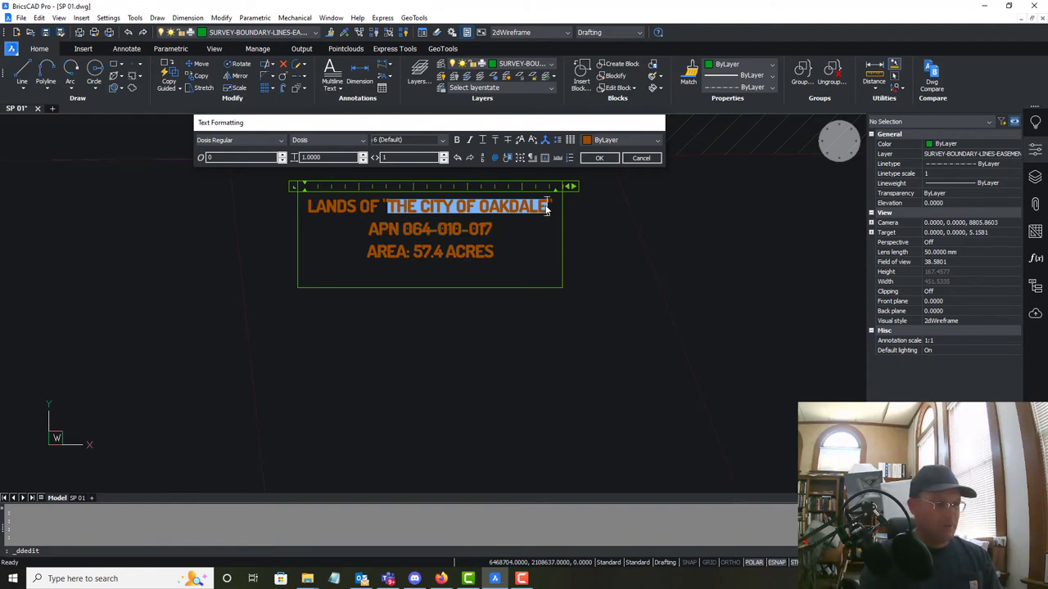
{"action": "type", "text": "THE SPEARS FAMILY"}
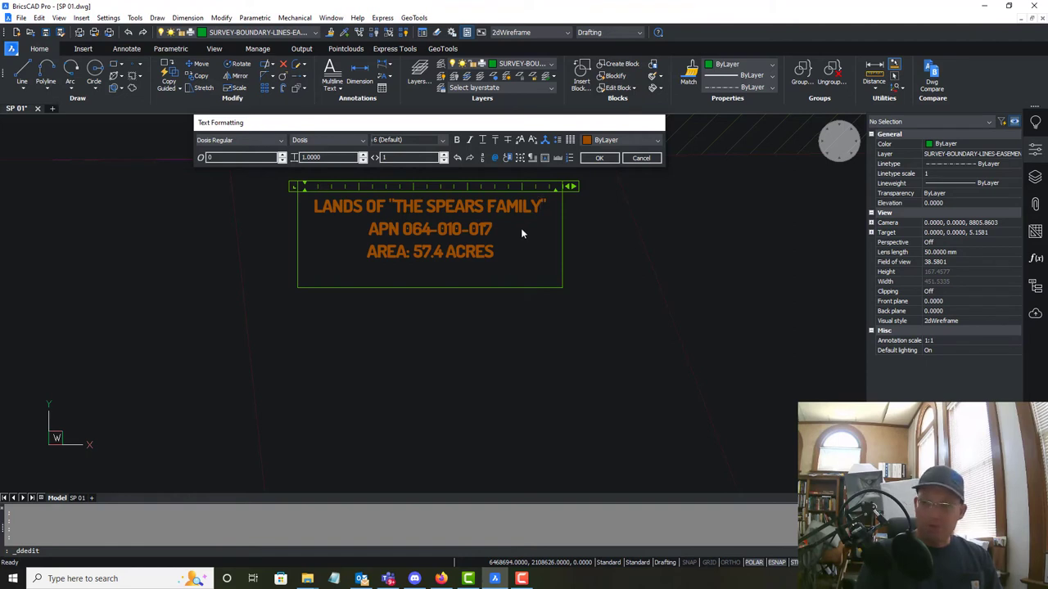
- Replace the APN in the copied label with the adjoining parcel's number and delete the area line
{"action": "left_click_drag", "start_coordinate": [493, 230], "coordinate": [357, 233]}
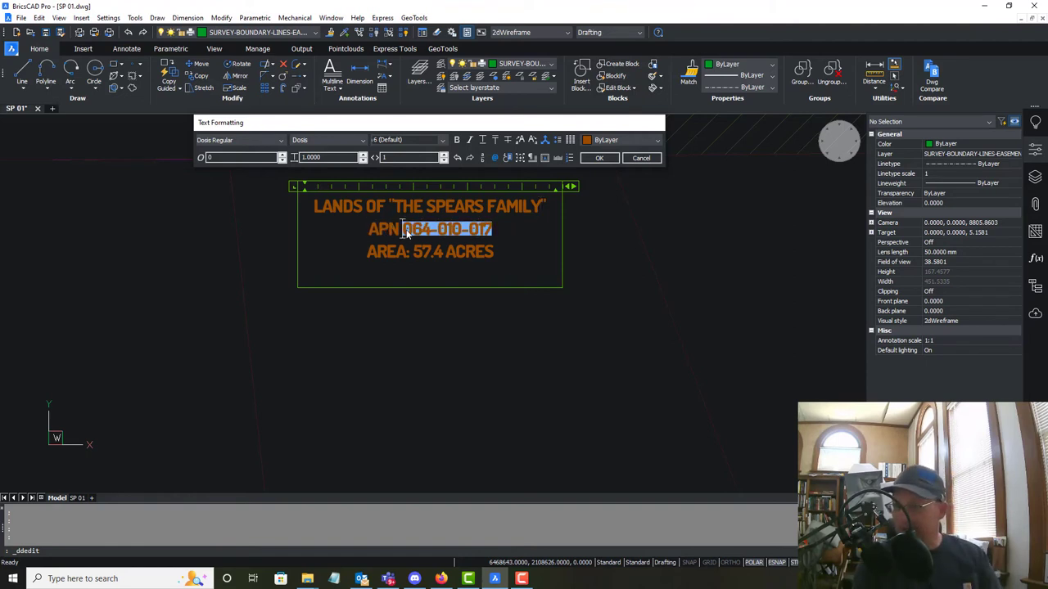
{"action": "type", "text": "APN 4-"}
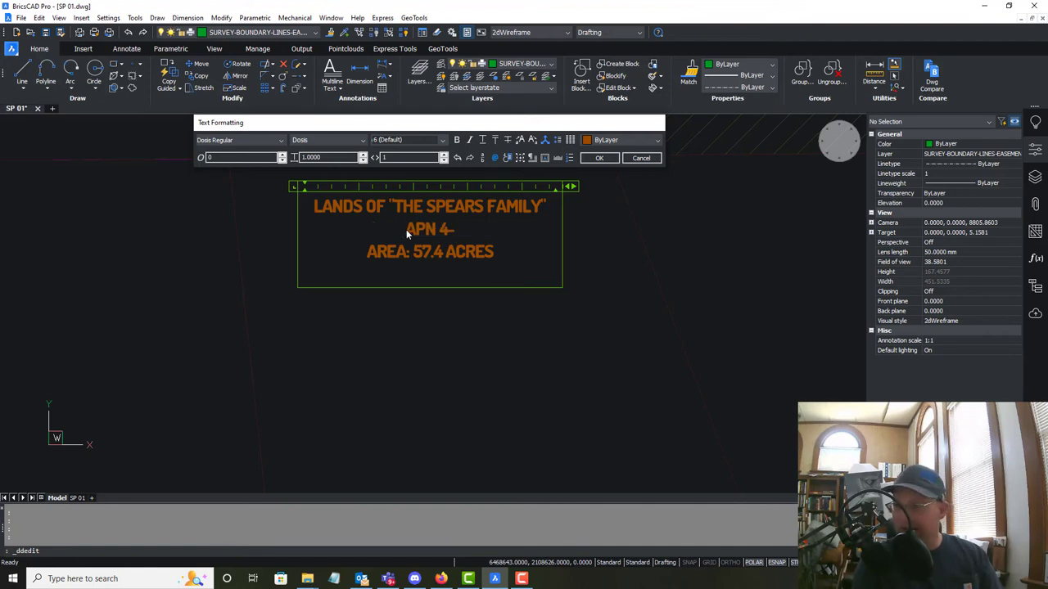
{"action": "key", "text": "BackSpace"}
{"action": "key", "text": "BackSpace"}
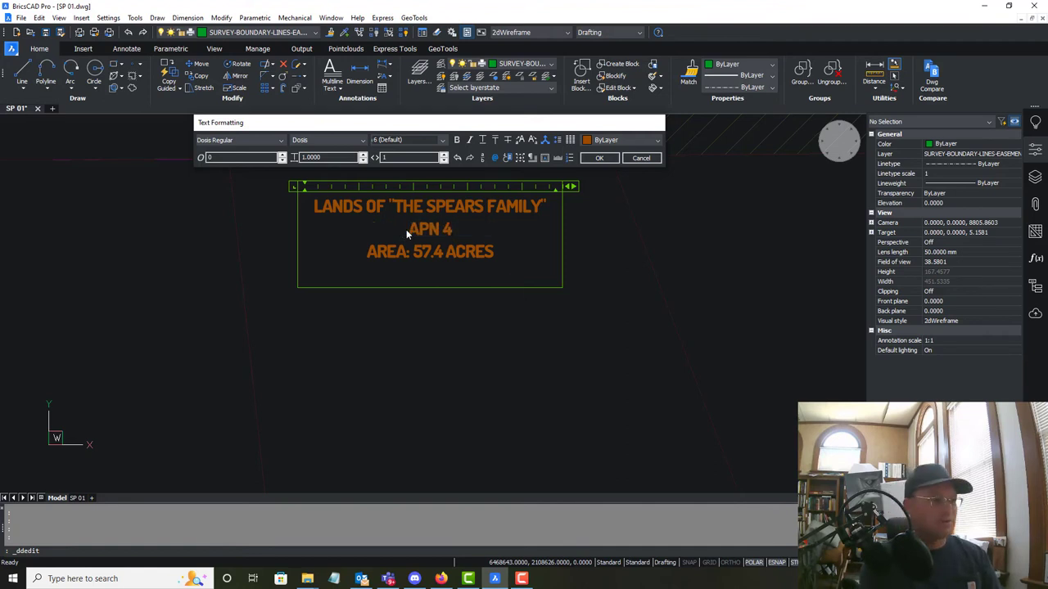
{"action": "type", "text": "064-035-007"}
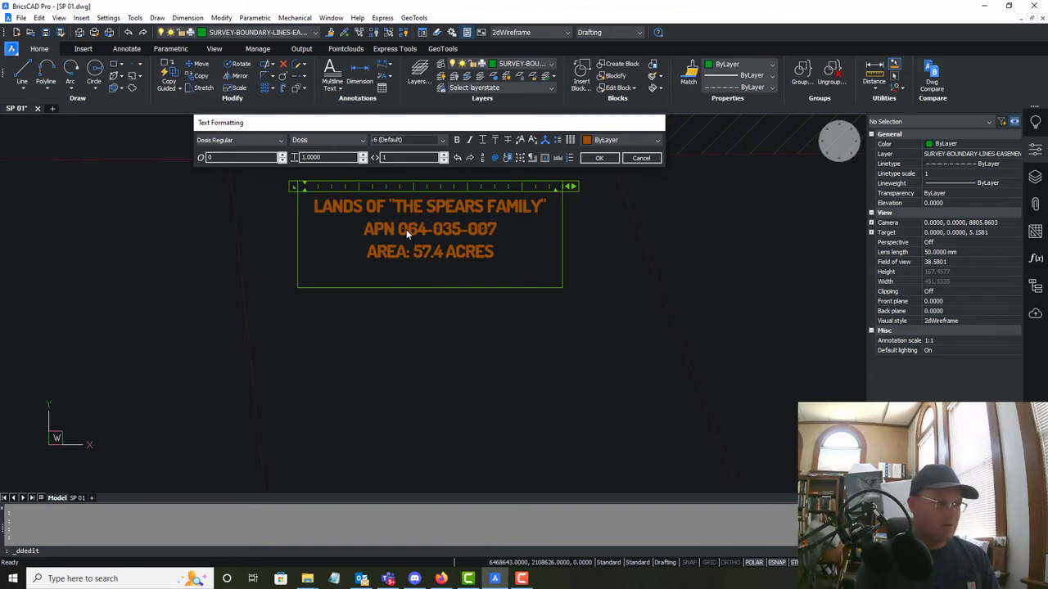
{"action": "left_click_drag", "start_coordinate": [436, 253], "coordinate": [321, 242]}
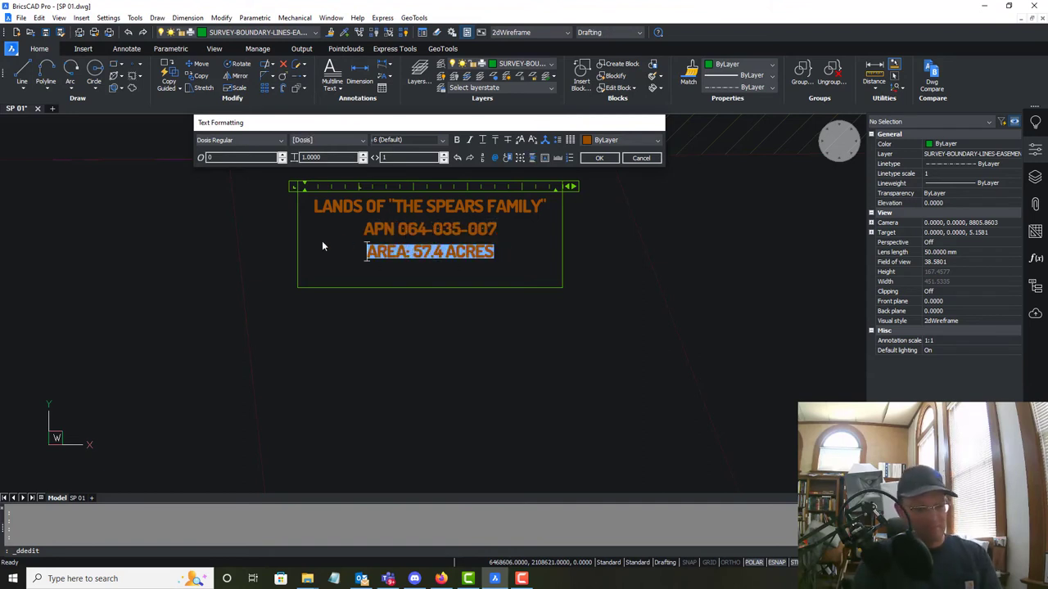
{"action": "key", "text": "Delete"}
{"action": "left_click", "coordinate": [538, 417]}
{"action": "key", "text": "Escape"}
- Copy the adjoining owner and APN label into the parcel south of Transfer Parcel 1's 415.39' line
{"action": "middle_click_drag", "start_coordinate": [524, 314], "coordinate": [398, 384]}
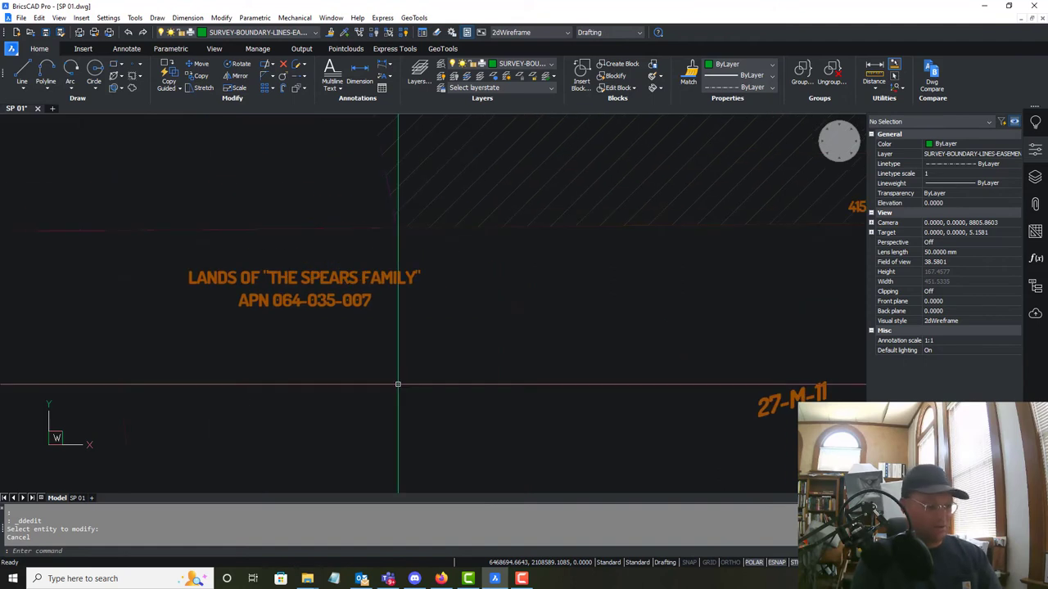
{"action": "type", "text": "COPY"}
{"action": "key", "text": "Return"}
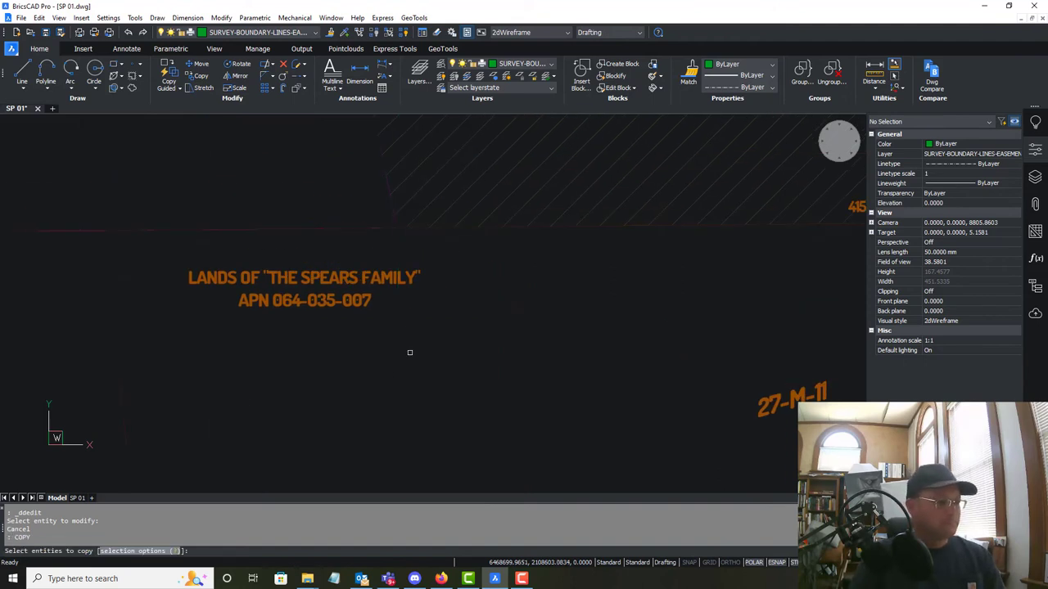
{"action": "left_click", "coordinate": [411, 279]}
{"action": "key", "text": "Return"}
{"action": "left_click", "coordinate": [305, 287]}
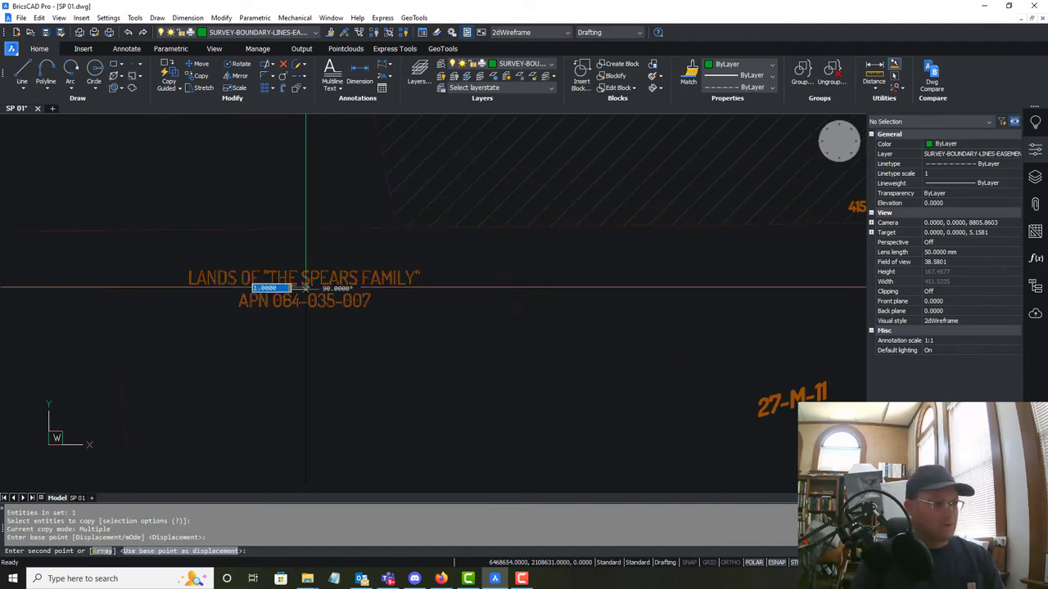
{"action": "middle_click_drag", "start_coordinate": [724, 296], "coordinate": [406, 356]}
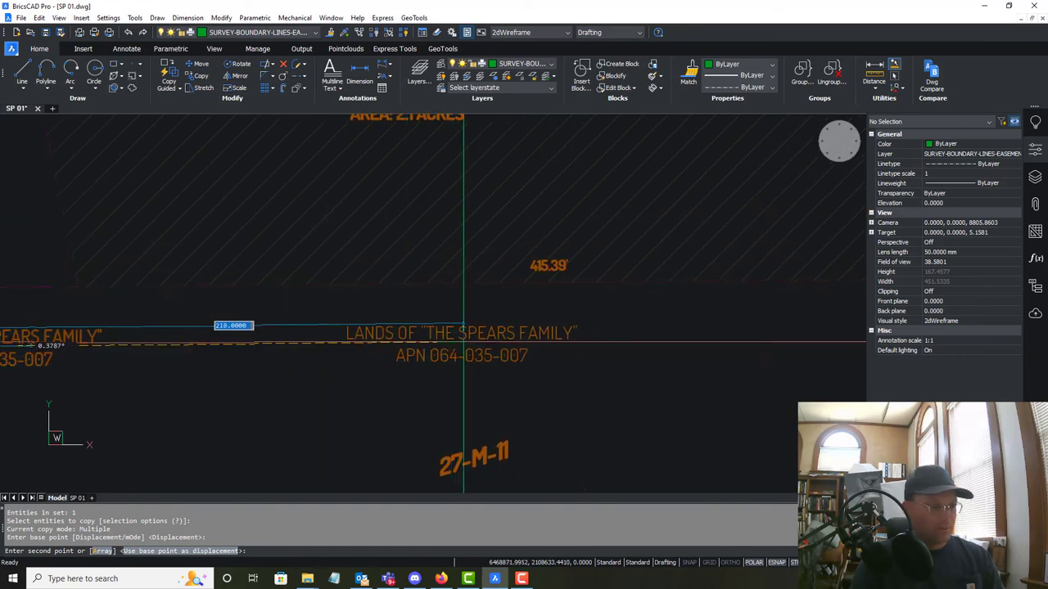
{"action": "left_click", "coordinate": [486, 320]}
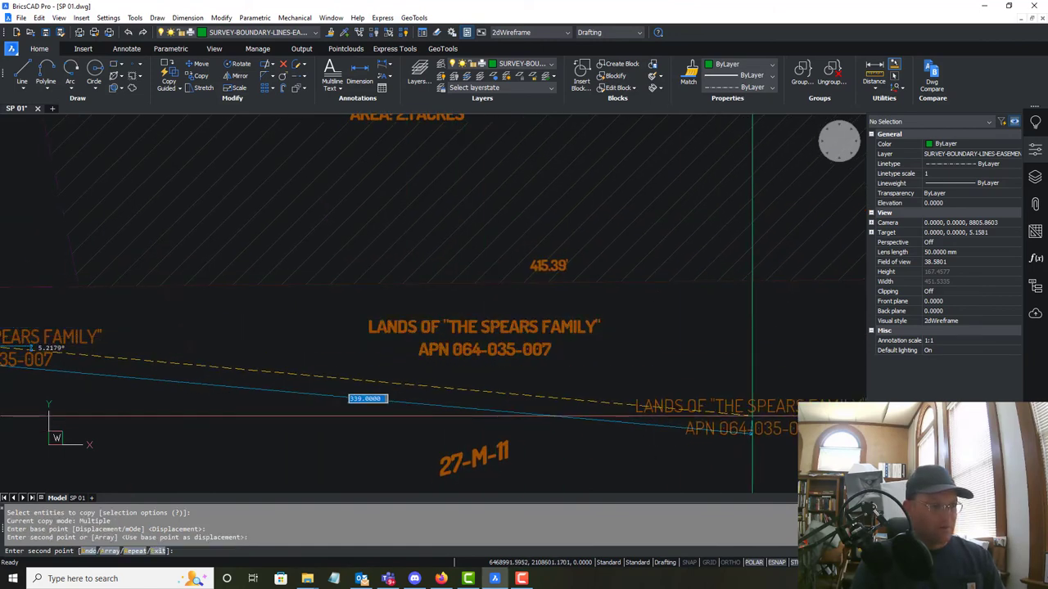
- Place two more copies of the owner label in the next adjoining parcels to the east, the last one south of the 74.32' line
{"action": "middle_click_drag", "start_coordinate": [748, 405], "coordinate": [314, 363]}
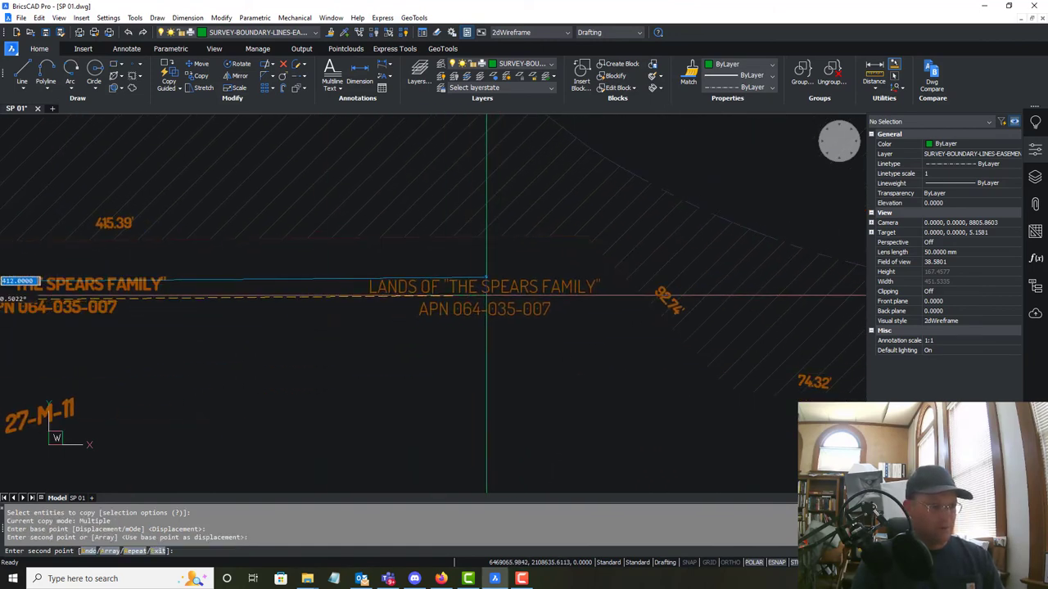
{"action": "left_click", "coordinate": [480, 279]}
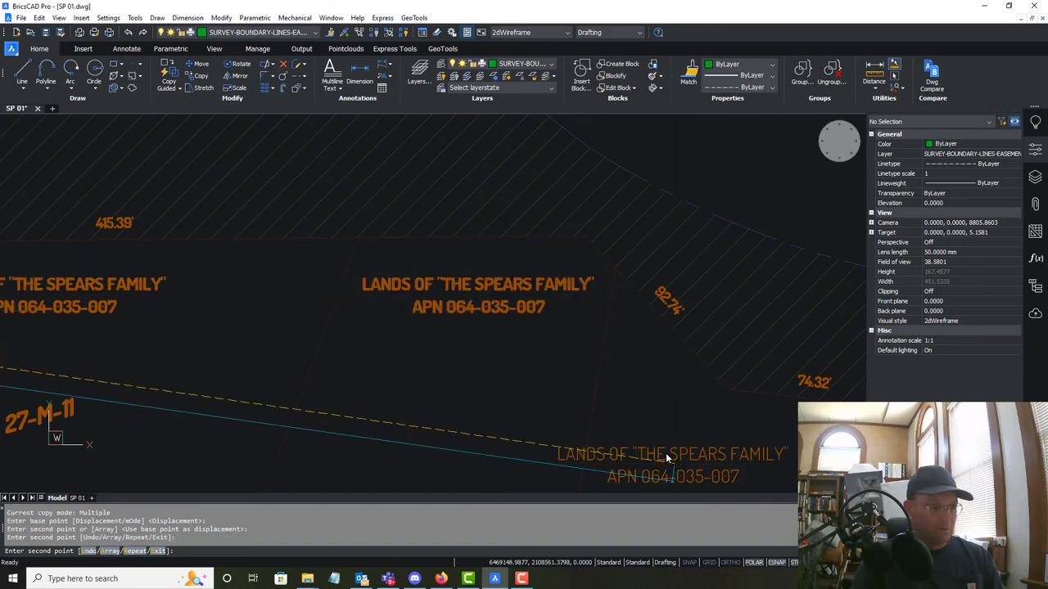
{"action": "middle_click_drag", "start_coordinate": [684, 445], "coordinate": [562, 368]}
{"action": "left_click", "coordinate": [592, 370]}
{"action": "key", "text": "Escape"}
- Browse to the Boundary folder under RH > CAD to open an existing drawing
{"action": "middle_click_drag", "start_coordinate": [372, 367], "coordinate": [723, 369]}
{"action": "scroll", "coordinate": [467, 316], "scroll_direction": "down", "scroll_amount": 7}
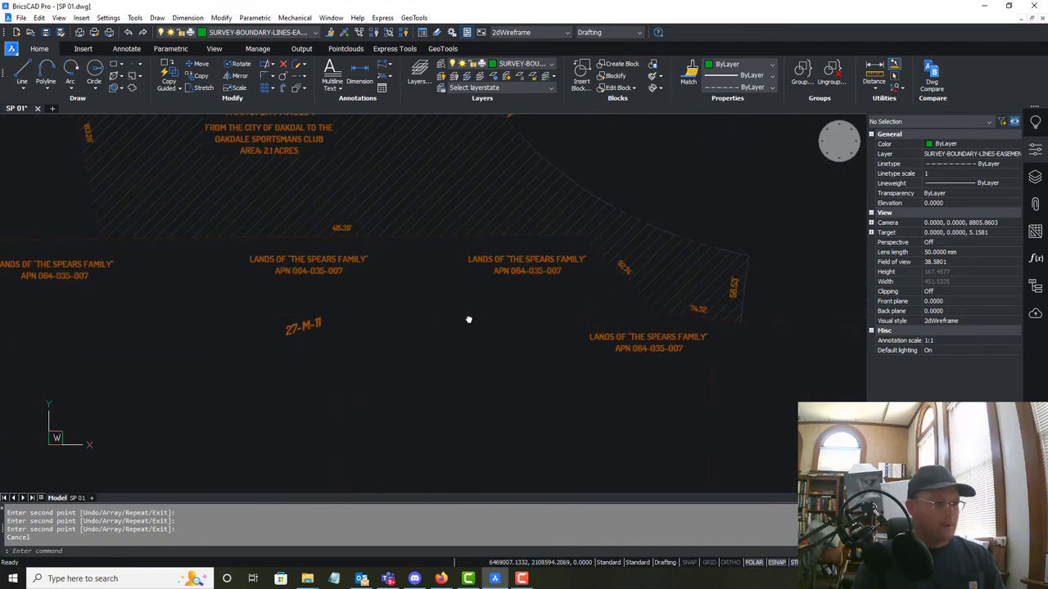
{"action": "middle_click_drag", "start_coordinate": [583, 342], "coordinate": [596, 426]}
{"action": "scroll", "coordinate": [514, 293], "scroll_direction": "down", "scroll_amount": 1}
{"action": "middle_click_drag", "start_coordinate": [515, 292], "coordinate": [534, 416]}
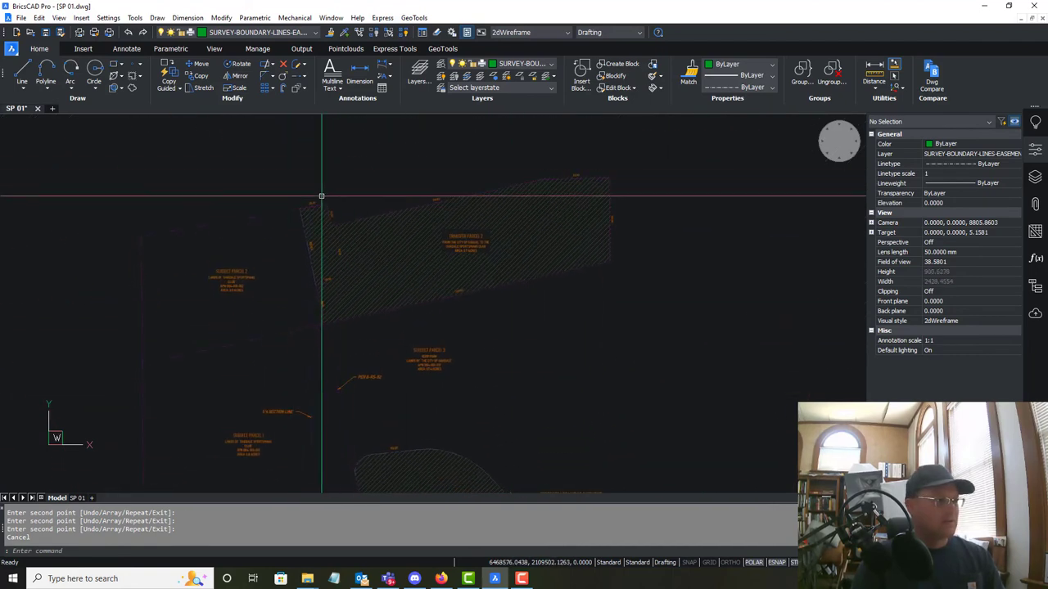
{"action": "left_click", "coordinate": [22, 18]}
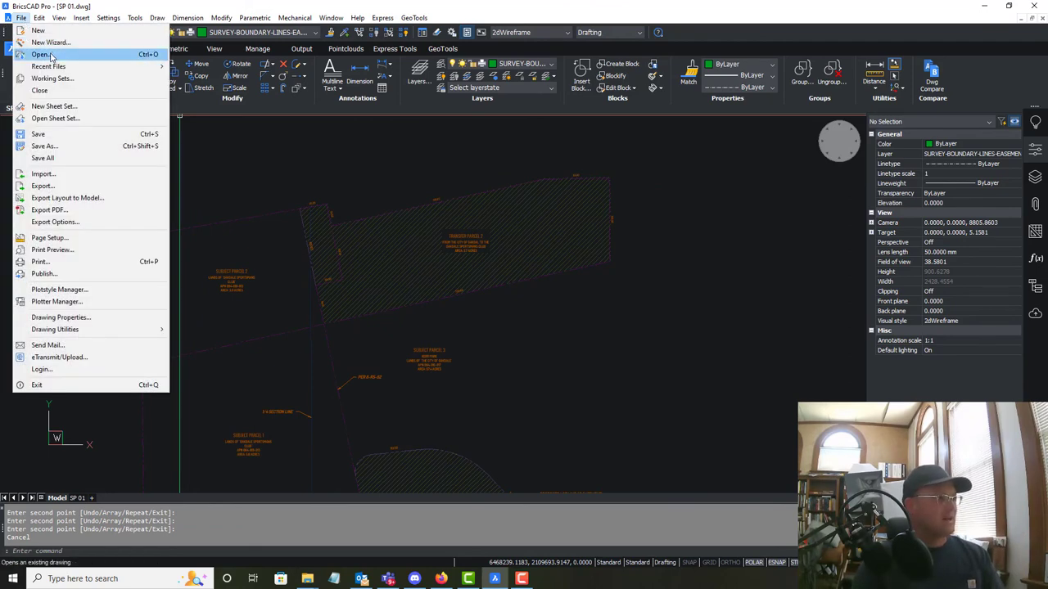
{"action": "mouse_move", "coordinate": [49, 66]}
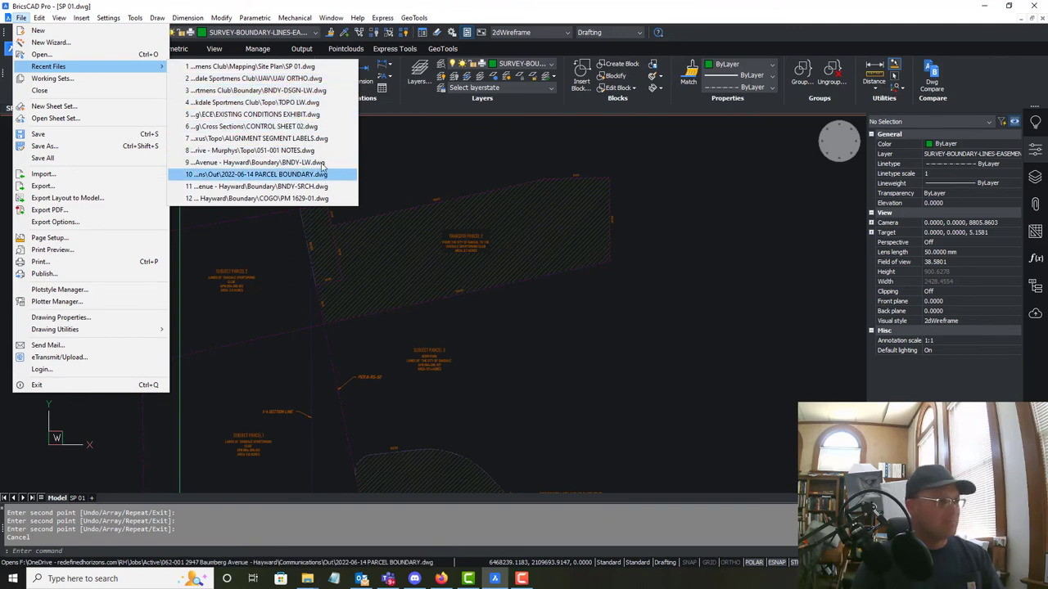
{"action": "left_click", "coordinate": [41, 54]}
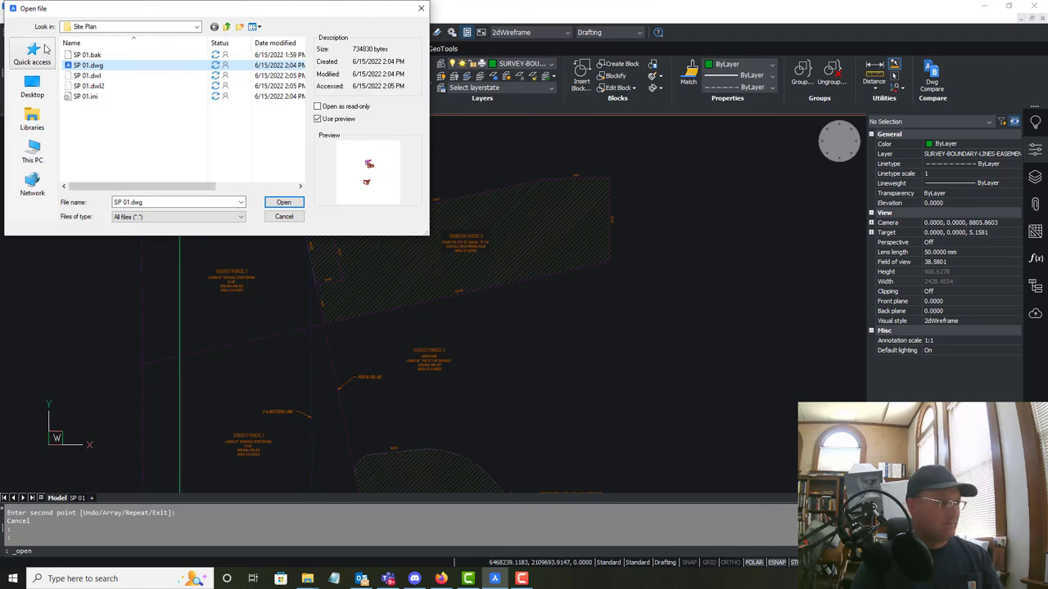
{"action": "left_click", "coordinate": [190, 28]}
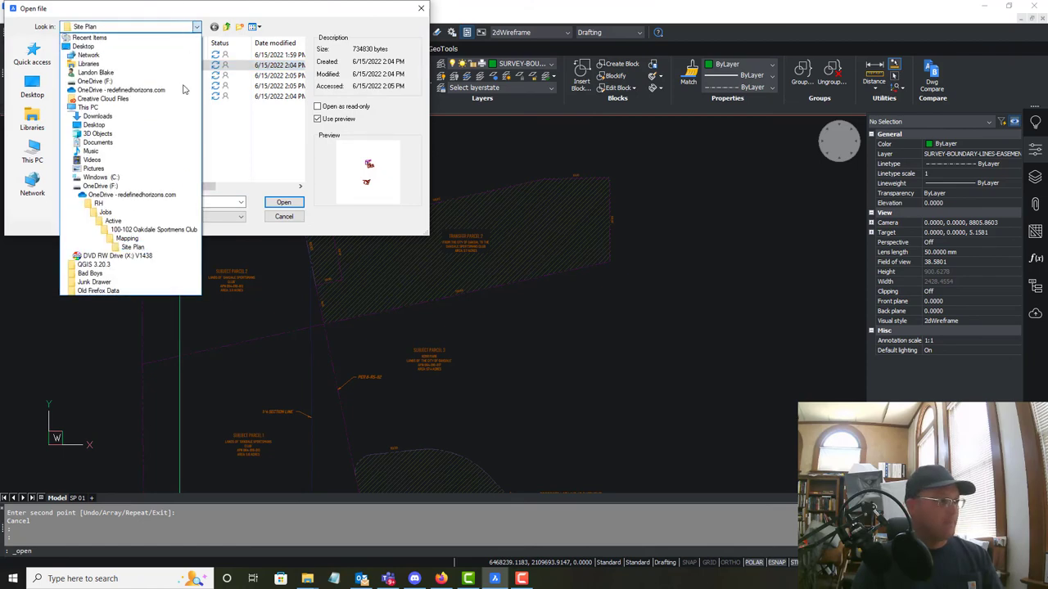
{"action": "left_click", "coordinate": [144, 204]}
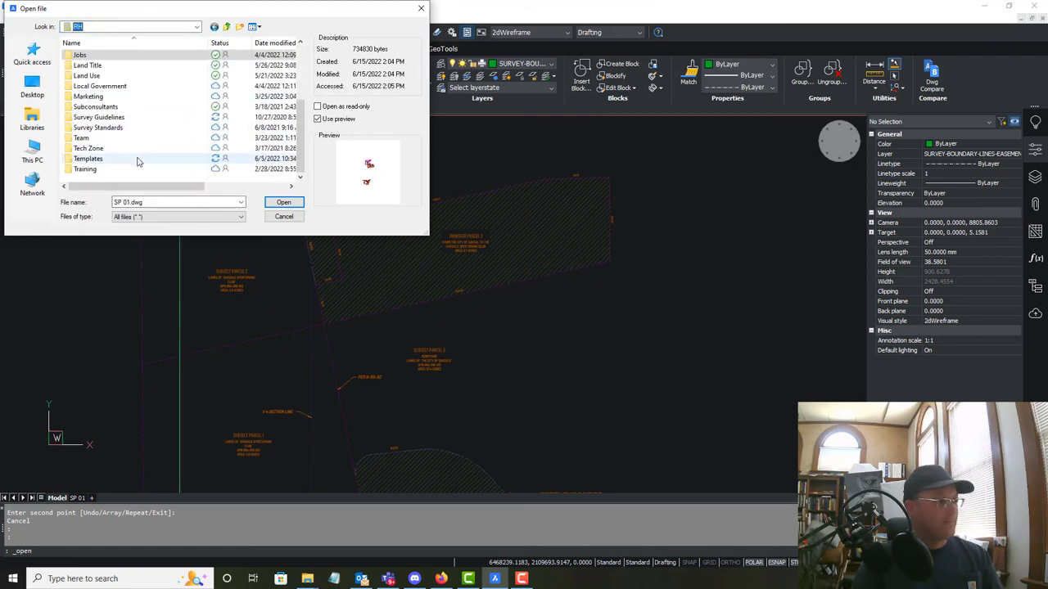
{"action": "scroll", "coordinate": [137, 123], "scroll_direction": "up", "scroll_amount": 5}
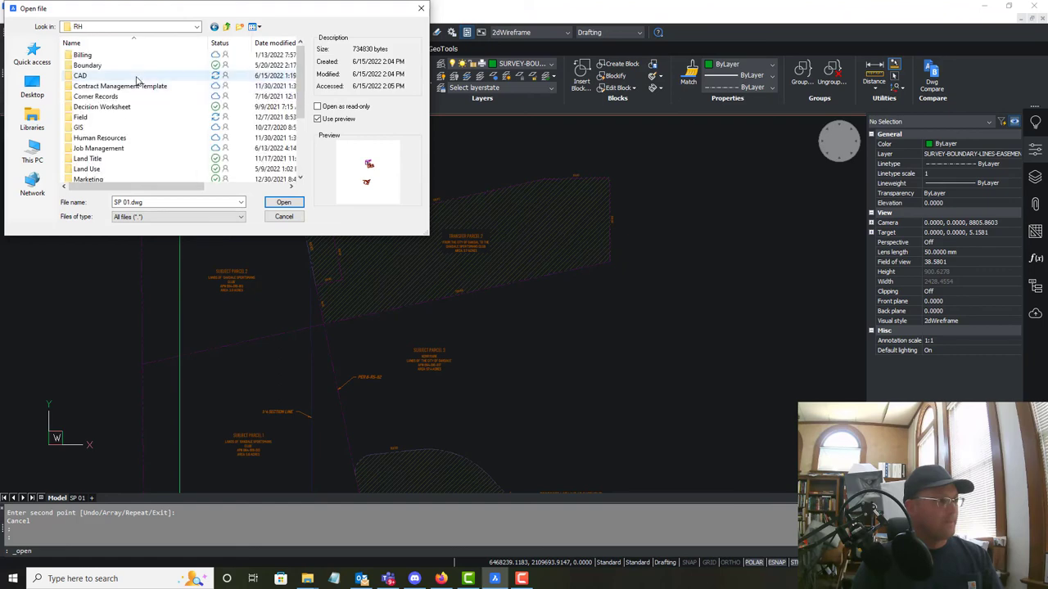
{"action": "double_click", "coordinate": [137, 78]}
{"action": "double_click", "coordinate": [136, 76]}
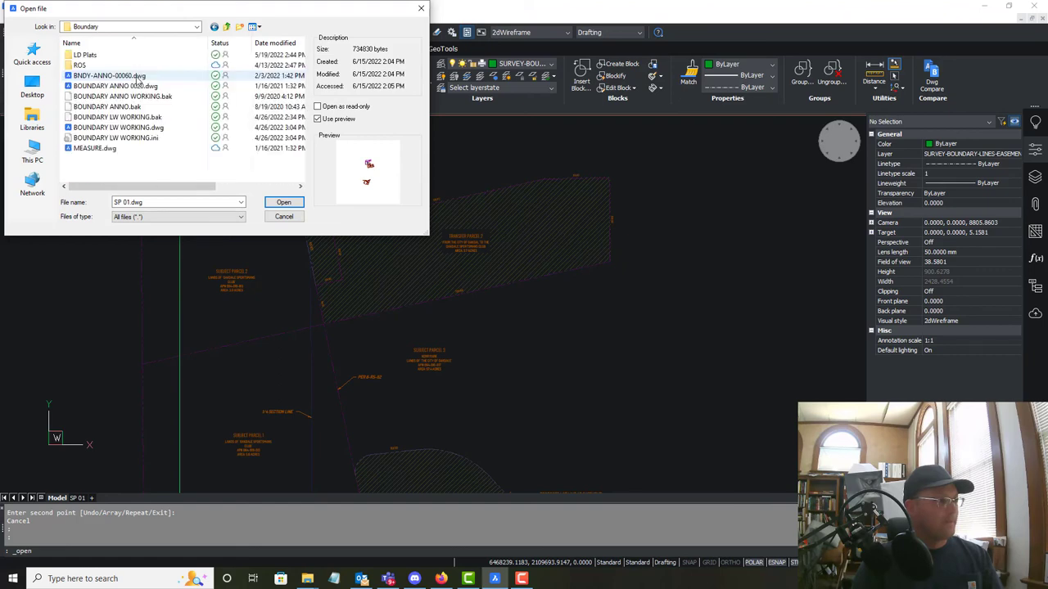
- Open BNDY-ANNO-00060.dwg and copy its FLAMINGO street name text to the clipboard
{"action": "left_click", "coordinate": [115, 75]}
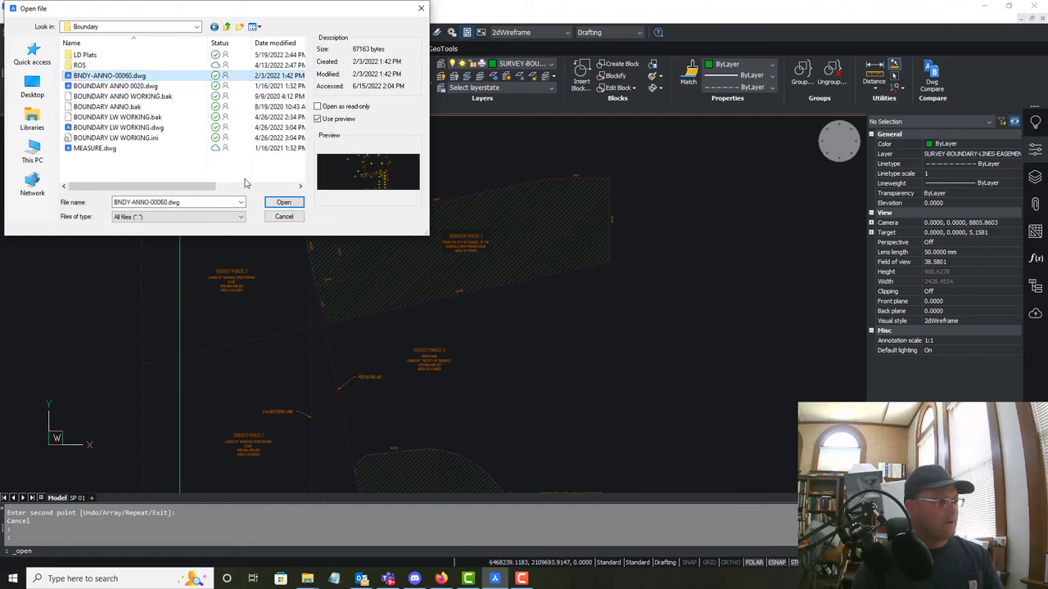
{"action": "left_click", "coordinate": [283, 203]}
{"action": "scroll", "coordinate": [541, 206], "scroll_direction": "up", "scroll_amount": 5}
{"action": "left_click", "coordinate": [381, 328]}
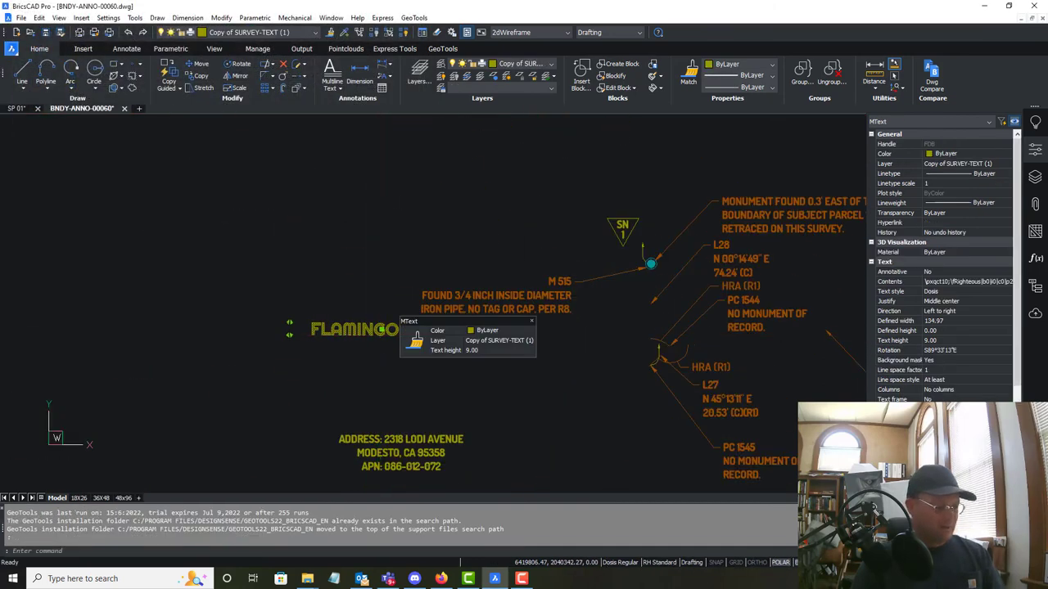
{"action": "key", "text": "ctrl+c"}
- Paste the copied street name text into SP 01.dwg, just north of Transfer Parcel 2's western end
{"action": "left_click", "coordinate": [16, 108]}
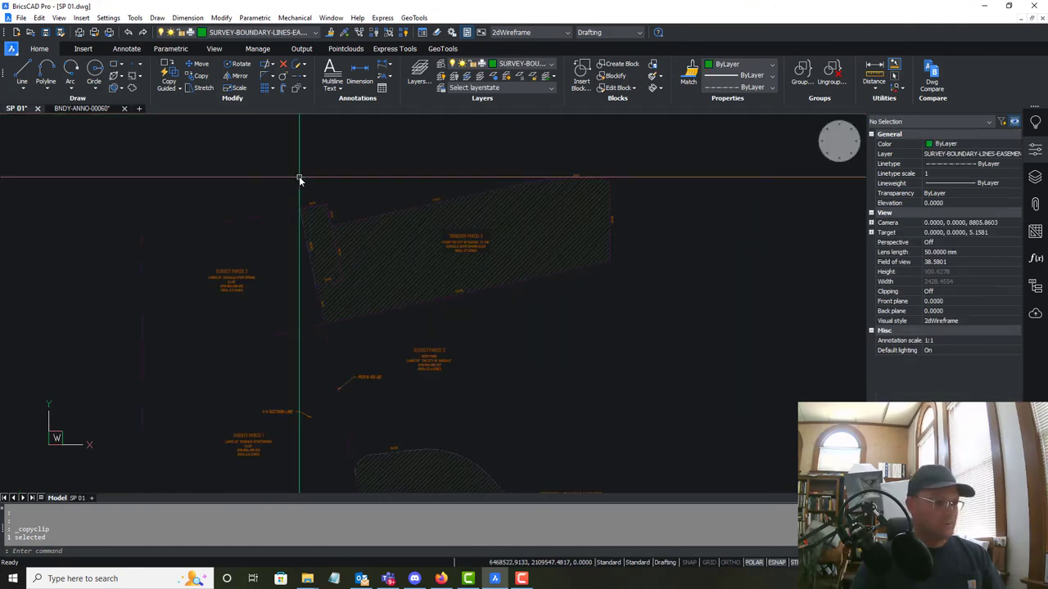
{"action": "scroll", "coordinate": [340, 199], "scroll_direction": "down", "scroll_amount": 2}
{"action": "key", "text": "ctrl+v"}
{"action": "scroll", "coordinate": [339, 177], "scroll_direction": "up", "scroll_amount": 4}
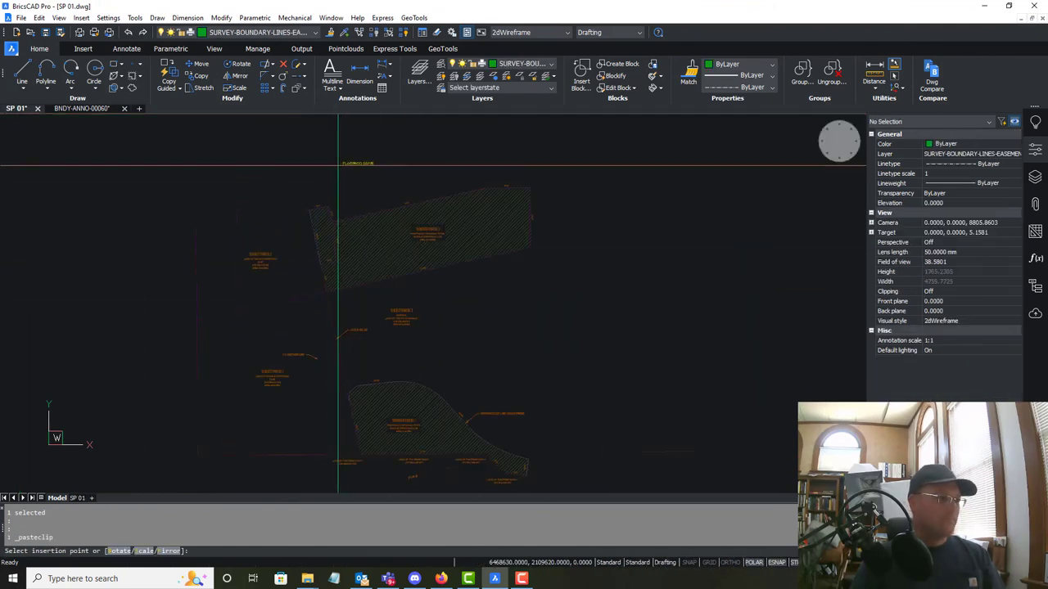
{"action": "left_click", "coordinate": [357, 221]}
{"action": "key", "text": "Escape"}
- Replace the pasted street name with STANISLAUS RIVER
{"action": "double_click", "coordinate": [358, 221]}
{"action": "key", "text": "ctrl+a"}
{"action": "type", "text": "ST"}
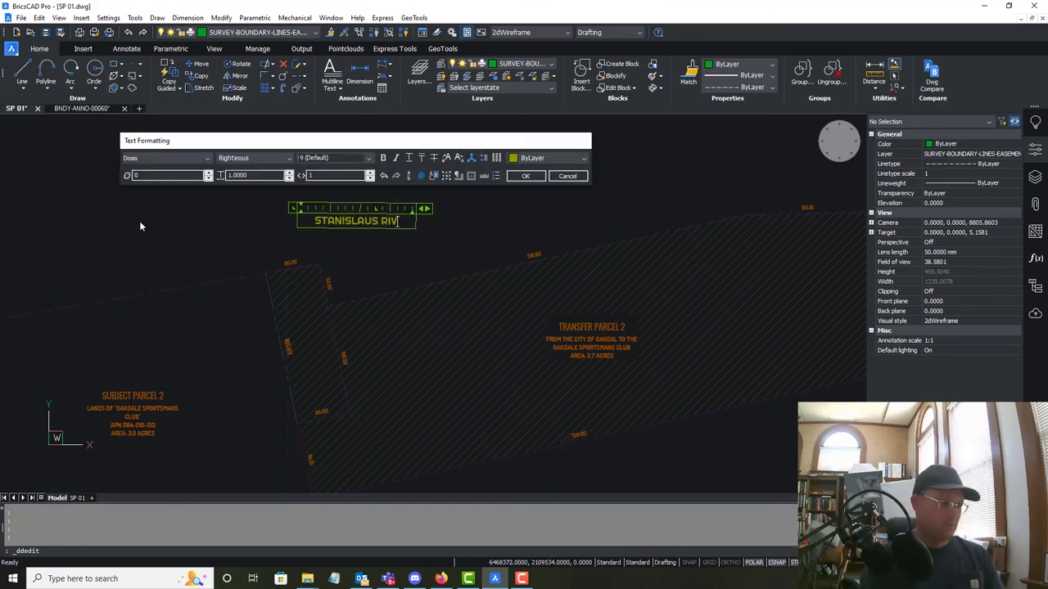
{"action": "left_click", "coordinate": [528, 177]}
{"action": "key", "text": "Escape"}
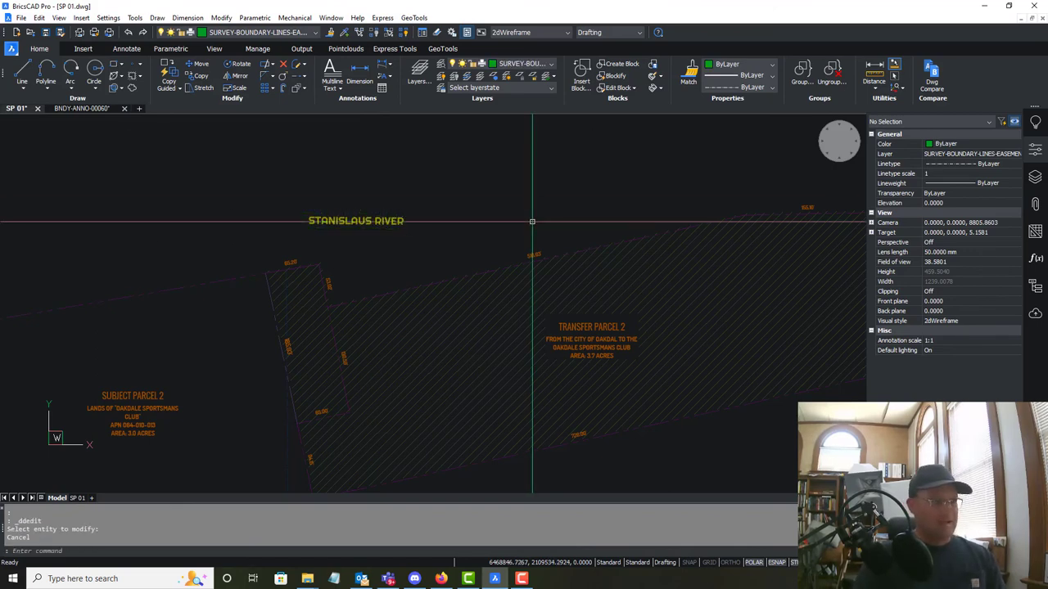
- Move the STANISLAUS RIVER label slightly southwest, closer to Transfer Parcel 2's northwest corner
{"action": "scroll", "coordinate": [390, 211], "scroll_direction": "up", "scroll_amount": 2}
{"action": "scroll", "coordinate": [390, 211], "scroll_direction": "up", "scroll_amount": 1}
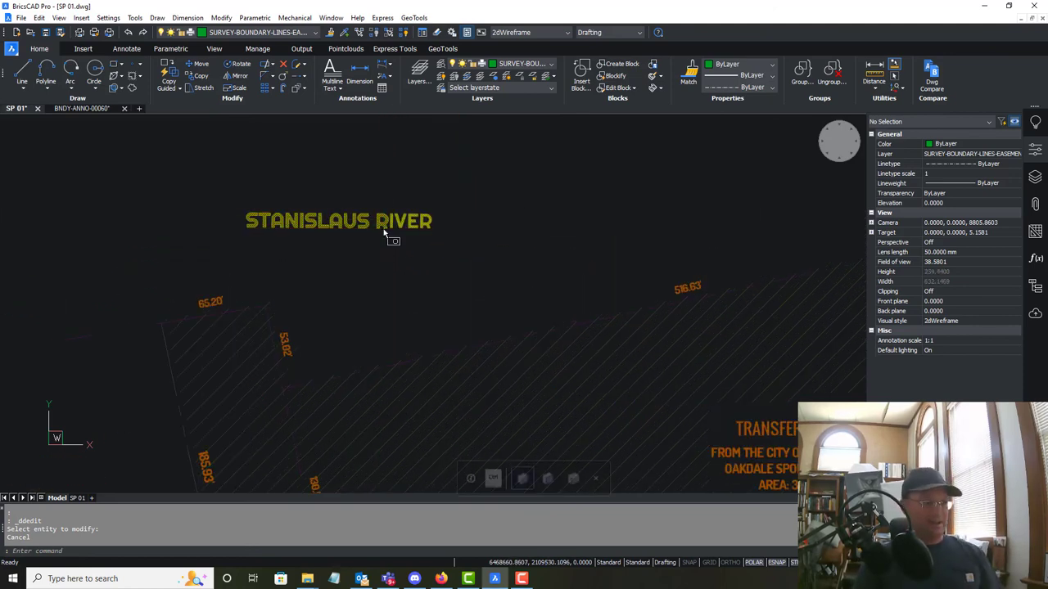
{"action": "left_click", "coordinate": [387, 220]}
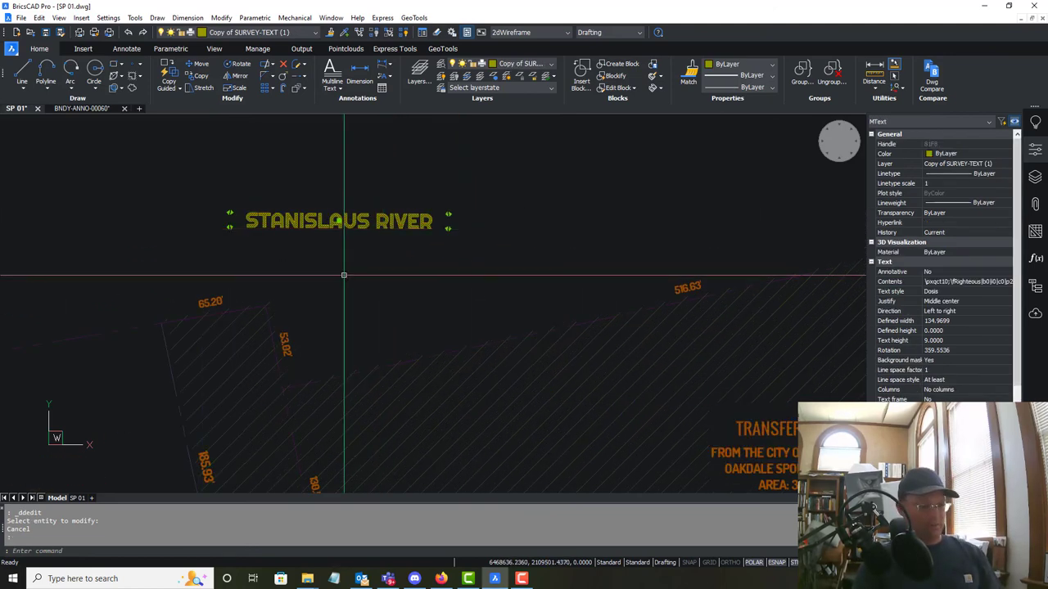
{"action": "left_click", "coordinate": [339, 220]}
{"action": "left_click", "coordinate": [318, 246]}
{"action": "key", "text": "Escape"}
- Change the STANISLAUS RIVER label's layer to SURVEY-BOUNDARY-TEXT and save the drawing
{"action": "scroll", "coordinate": [464, 282], "scroll_direction": "down", "scroll_amount": 5}
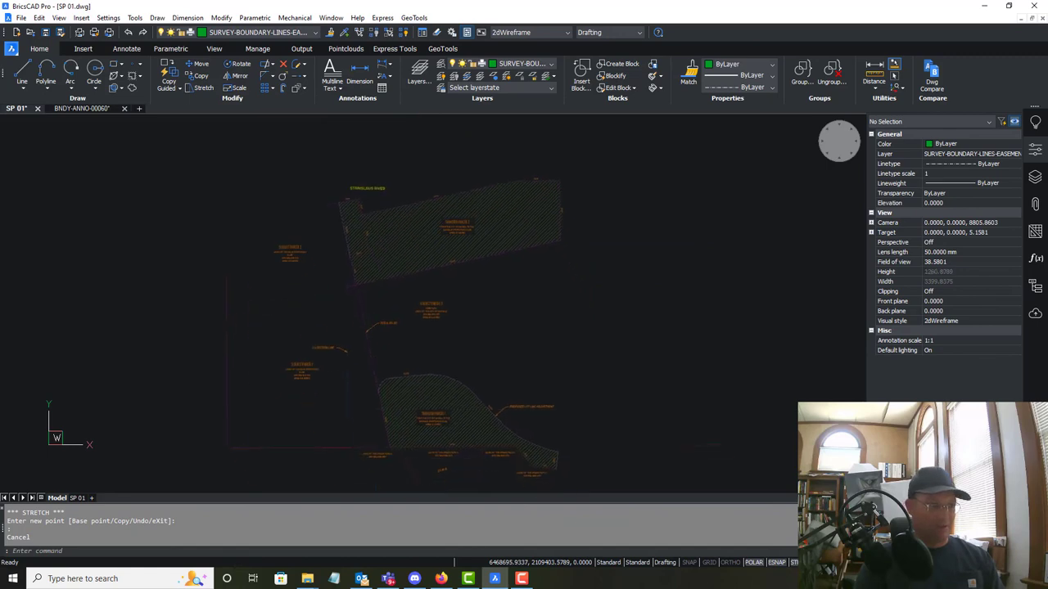
{"action": "scroll", "coordinate": [468, 329], "scroll_direction": "up", "scroll_amount": 2}
{"action": "scroll", "coordinate": [515, 216], "scroll_direction": "down", "scroll_amount": 3}
{"action": "scroll", "coordinate": [463, 316], "scroll_direction": "up", "scroll_amount": 3}
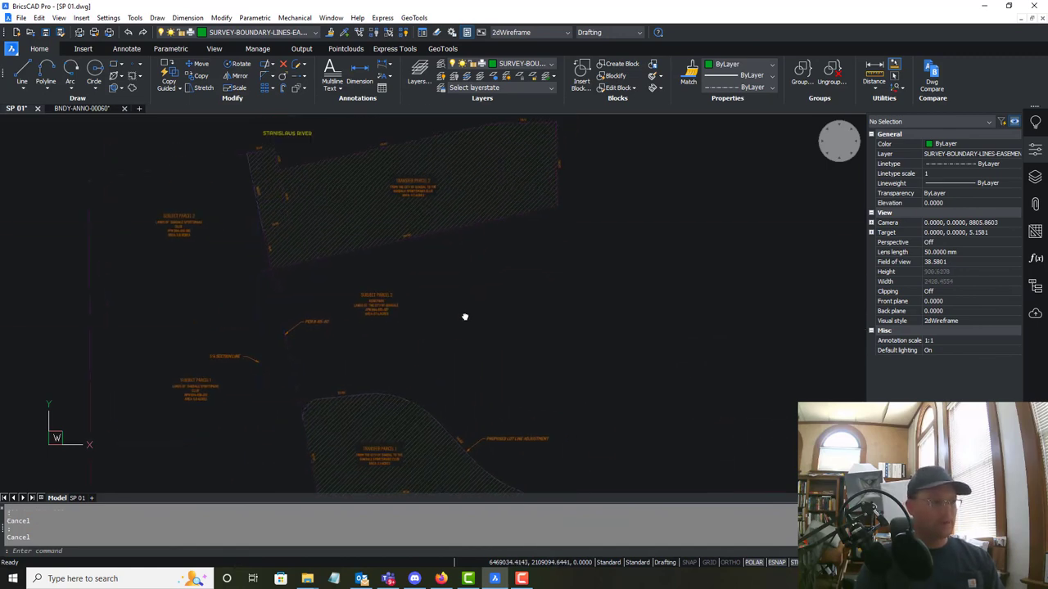
{"action": "left_click", "coordinate": [291, 145]}
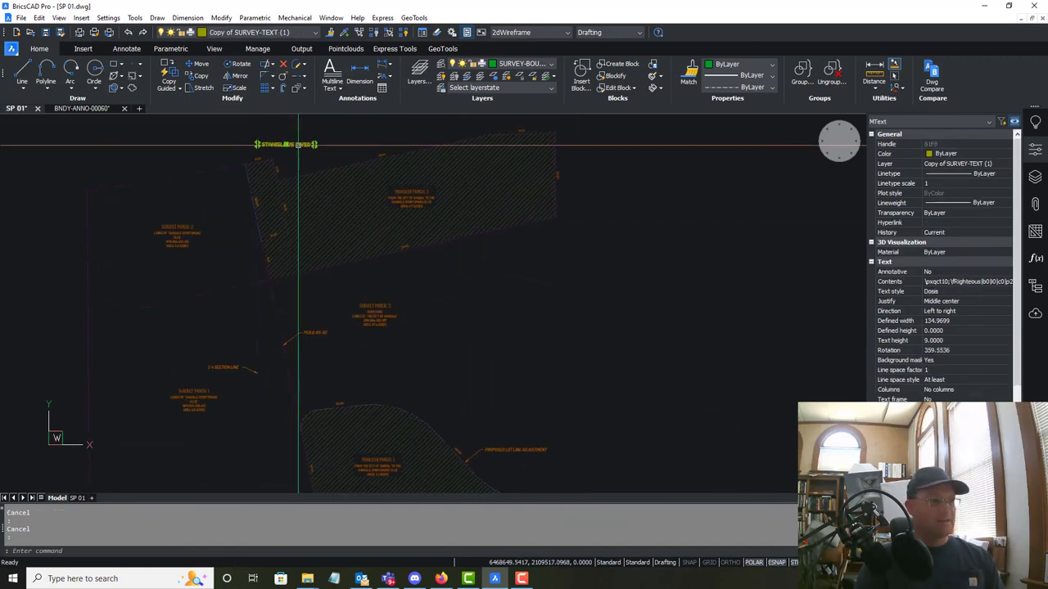
{"action": "left_click", "coordinate": [552, 66]}
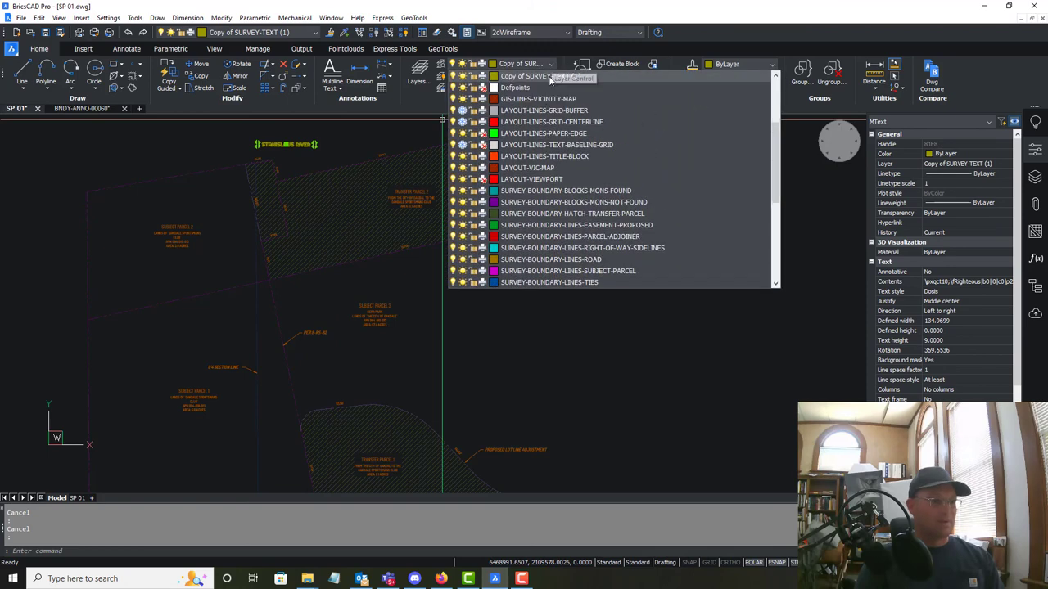
{"action": "scroll", "coordinate": [556, 271], "scroll_direction": "down", "scroll_amount": 2}
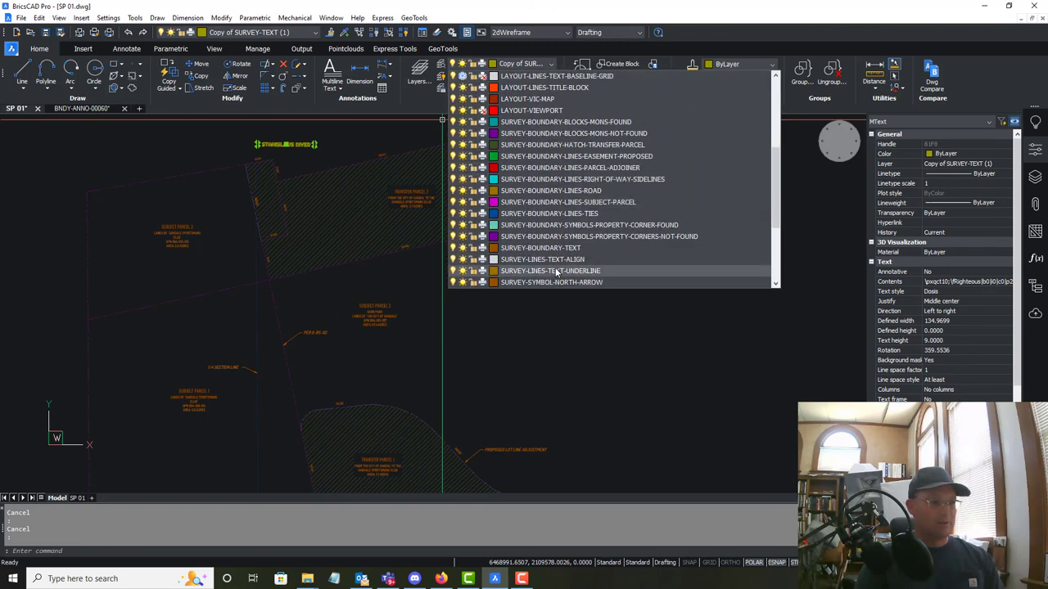
{"action": "left_click", "coordinate": [557, 250]}
{"action": "key", "text": "Escape"}
{"action": "mouse_move", "coordinate": [543, 329]}
{"action": "middle_mouse_down"}
{"action": "mouse_move", "coordinate": [557, 264]}
{"action": "mouse_move", "coordinate": [551, 318]}
{"action": "middle_mouse_up"}
{"action": "scroll", "coordinate": [557, 264], "scroll_direction": "down", "scroll_amount": 2}
{"action": "left_click", "coordinate": [46, 32]}
- Purge all unused items from the drawing without verifying each name, and save it again
{"action": "key", "text": "Return"}
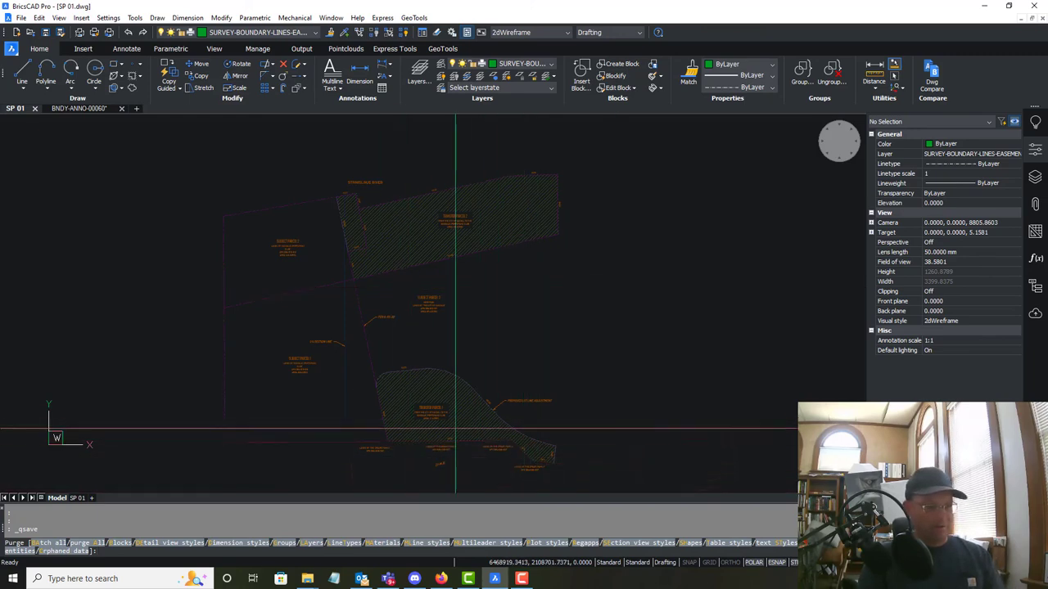
{"action": "key", "text": "Escape"}
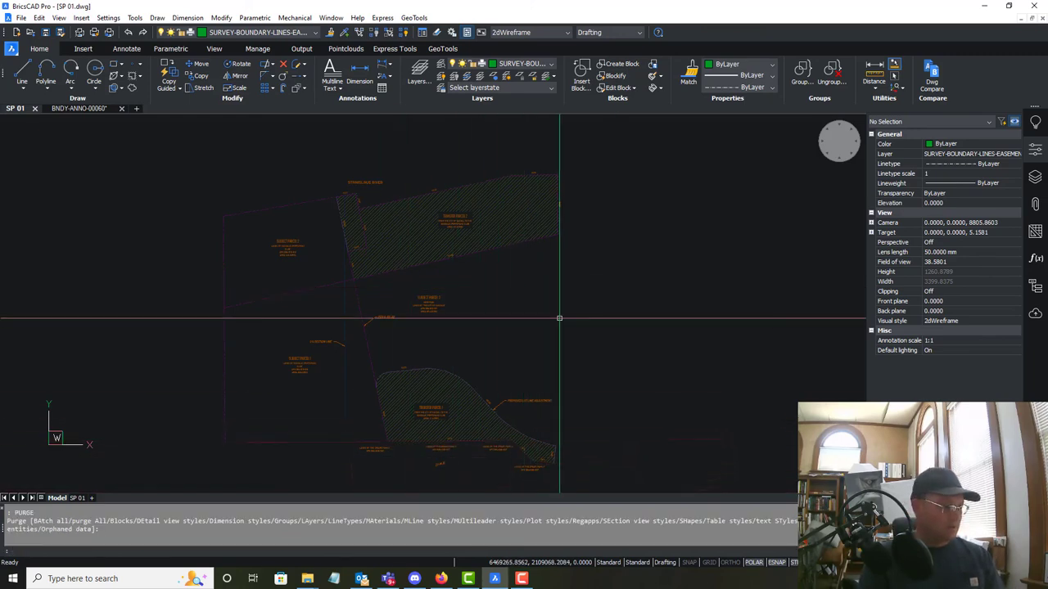
{"action": "key", "text": "BackSpace"}
{"action": "key", "text": "BackSpace"}
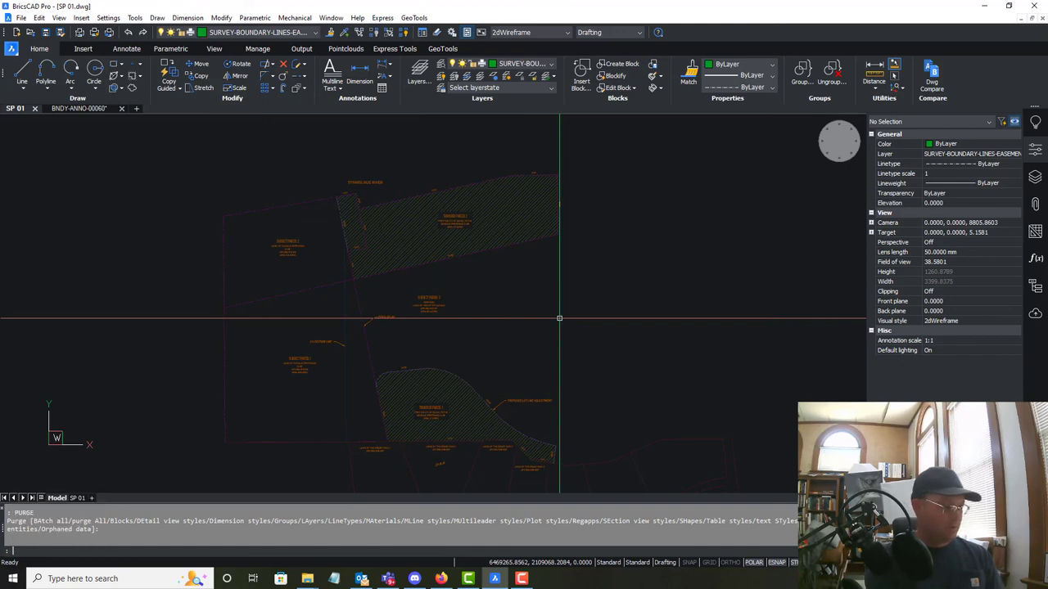
{"action": "key", "text": "Return"}
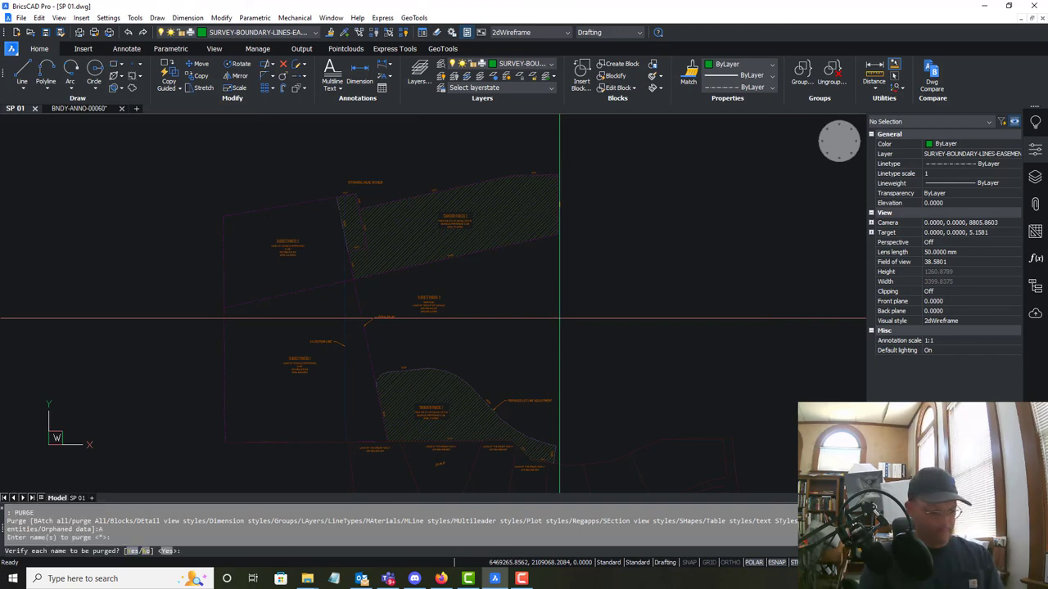
{"action": "type", "text": "n"}
{"action": "key", "text": "Return"}
{"action": "left_click", "coordinate": [51, 31]}
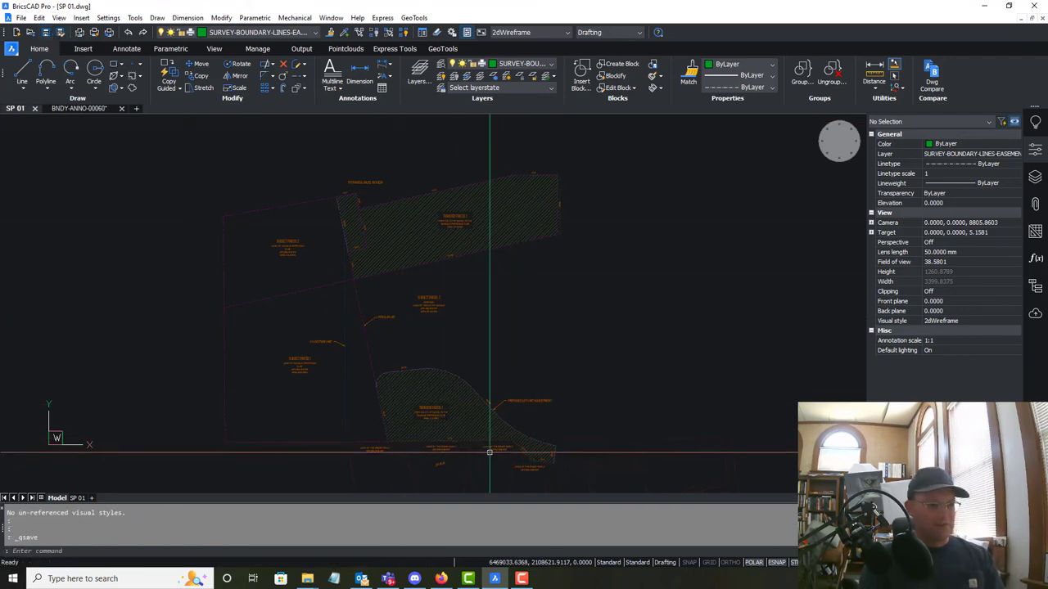